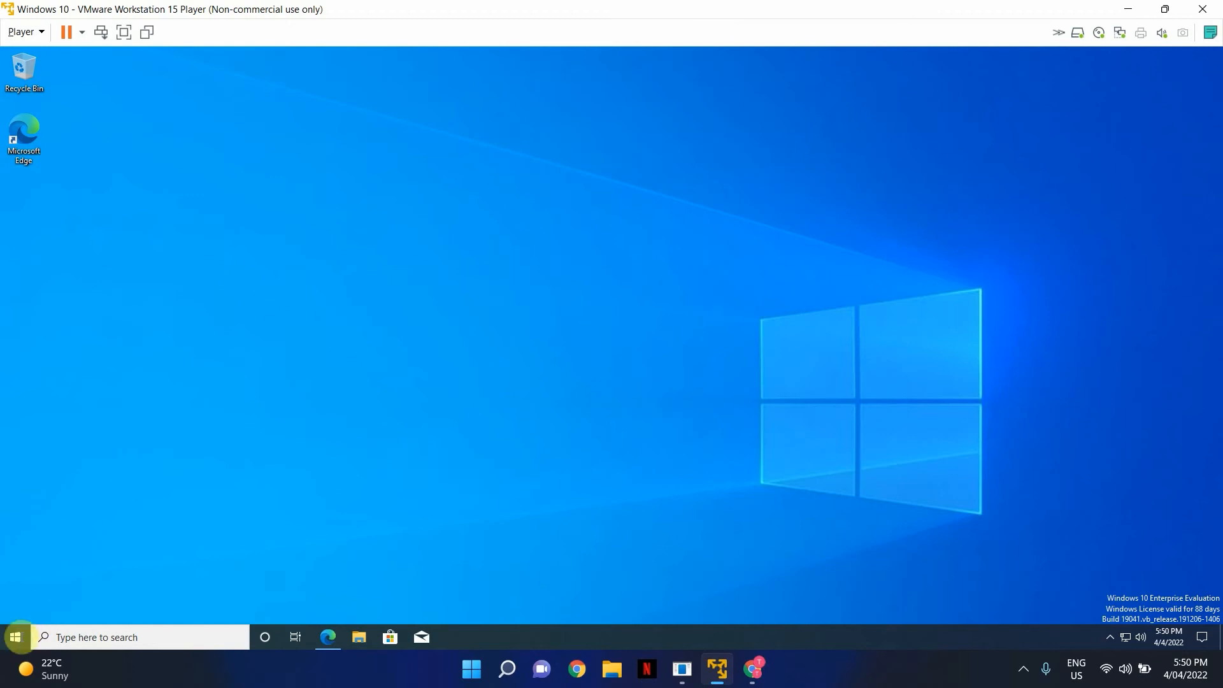
- Look at the Start menu's account options, then close the Start menu
{"action": "left_click", "coordinate": [19, 638]}
{"action": "left_click", "coordinate": [16, 494]}
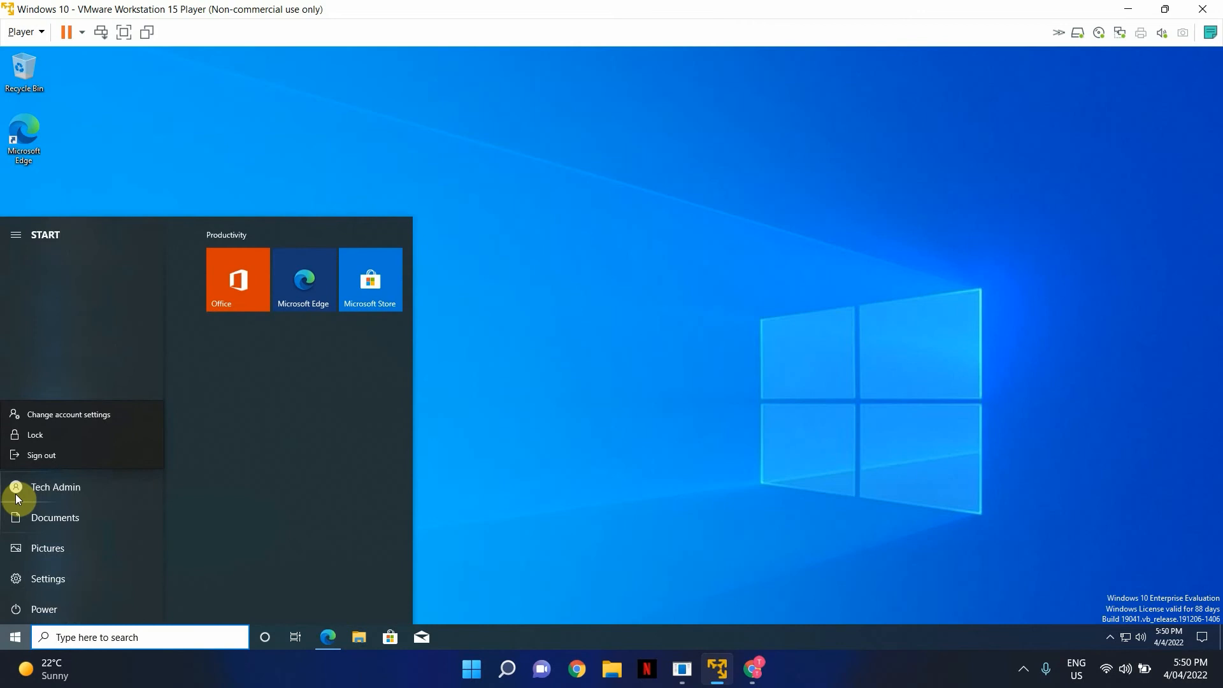
{"action": "left_click", "coordinate": [724, 391]}
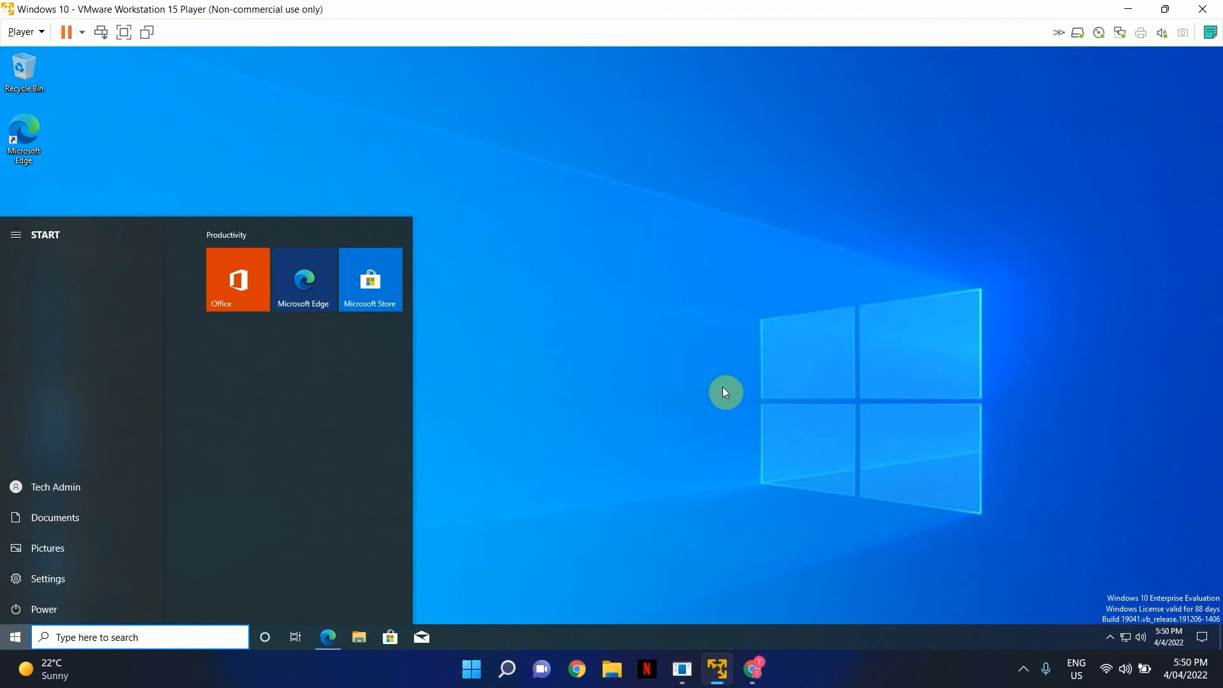
{"action": "left_click", "coordinate": [724, 390]}
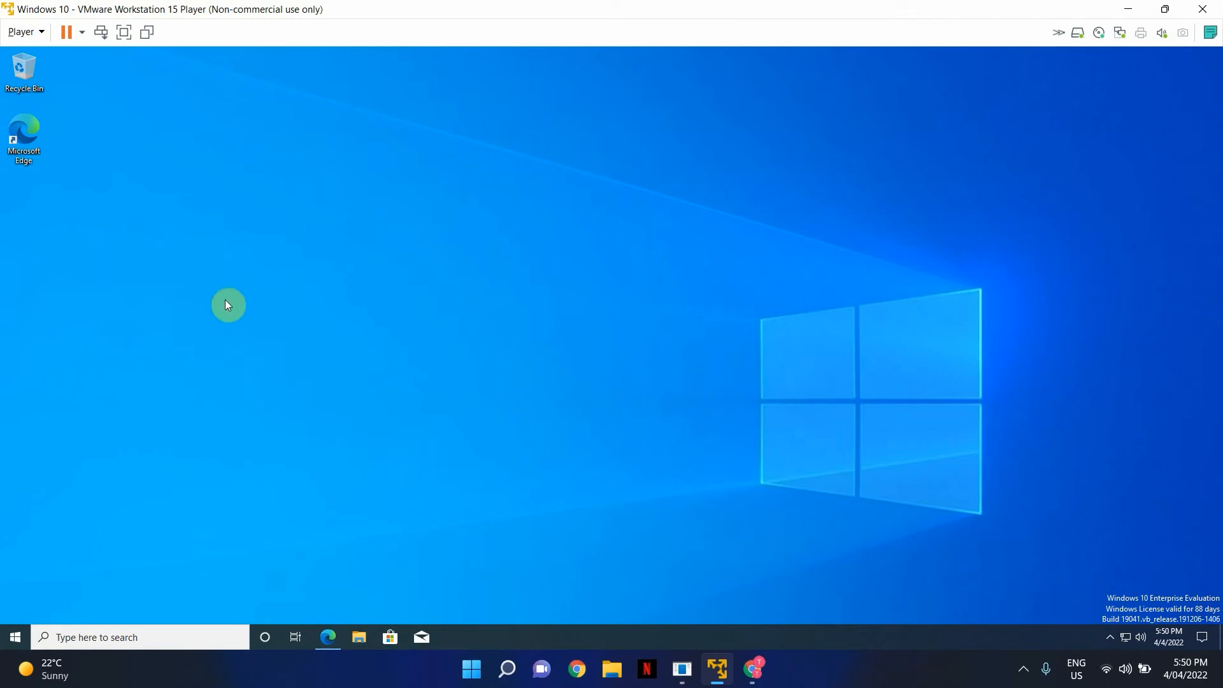
- In Edge, download the R24 Freeware Edition Profwiz.msi and run it to the license agreement
{"action": "left_click", "coordinate": [333, 636]}
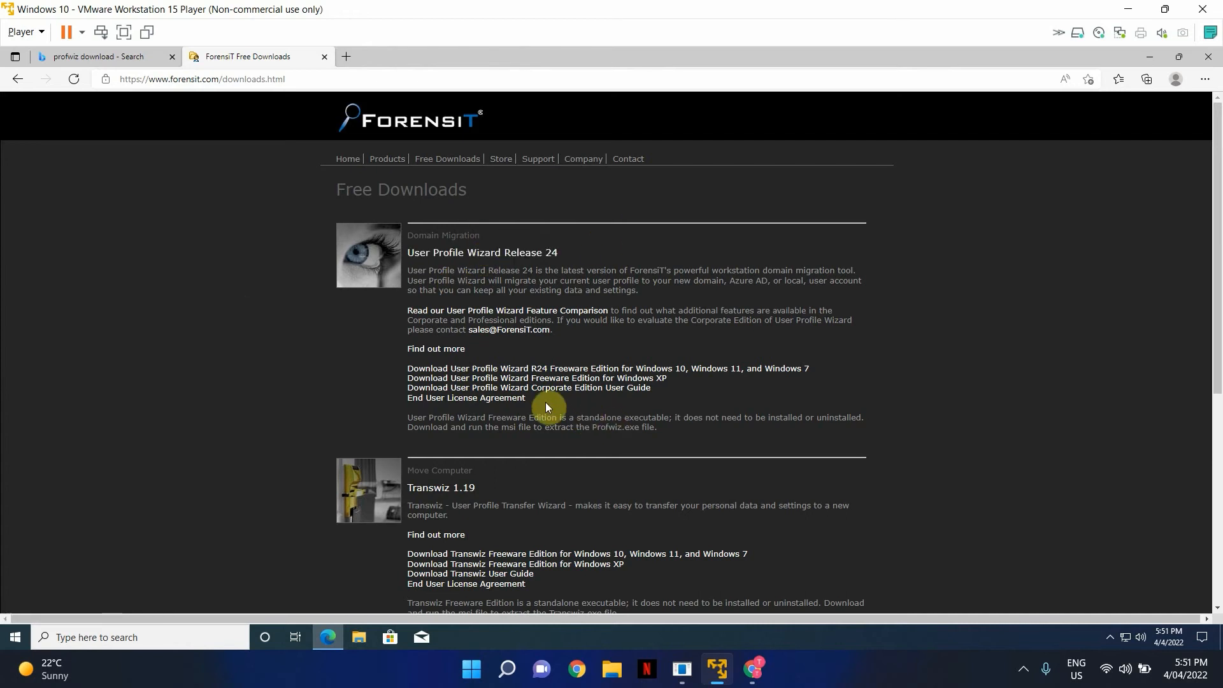
{"action": "left_click", "coordinate": [609, 374]}
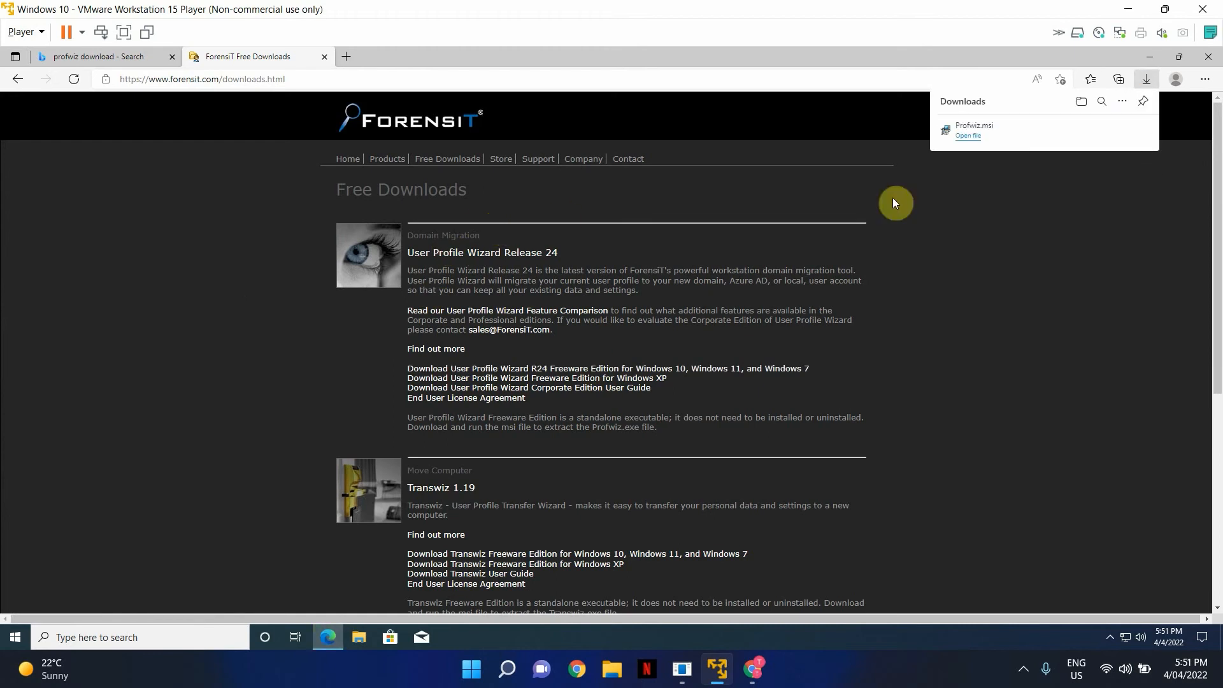
{"action": "left_click", "coordinate": [970, 137]}
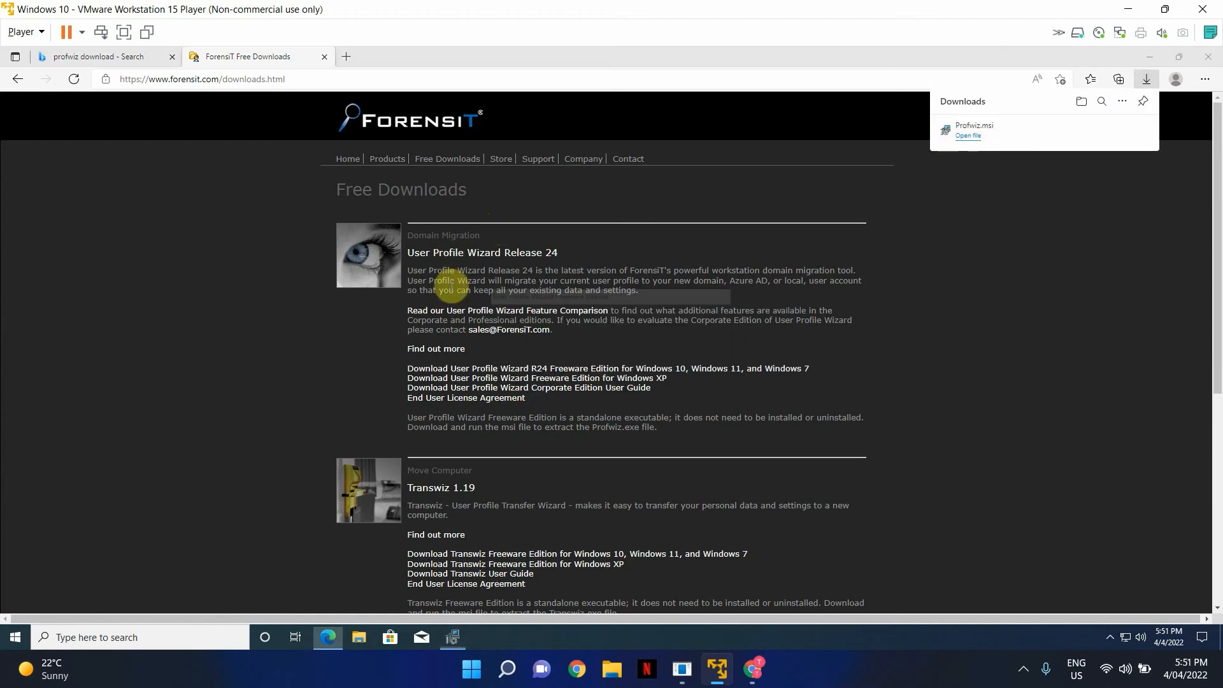
{"action": "key", "text": "Return"}
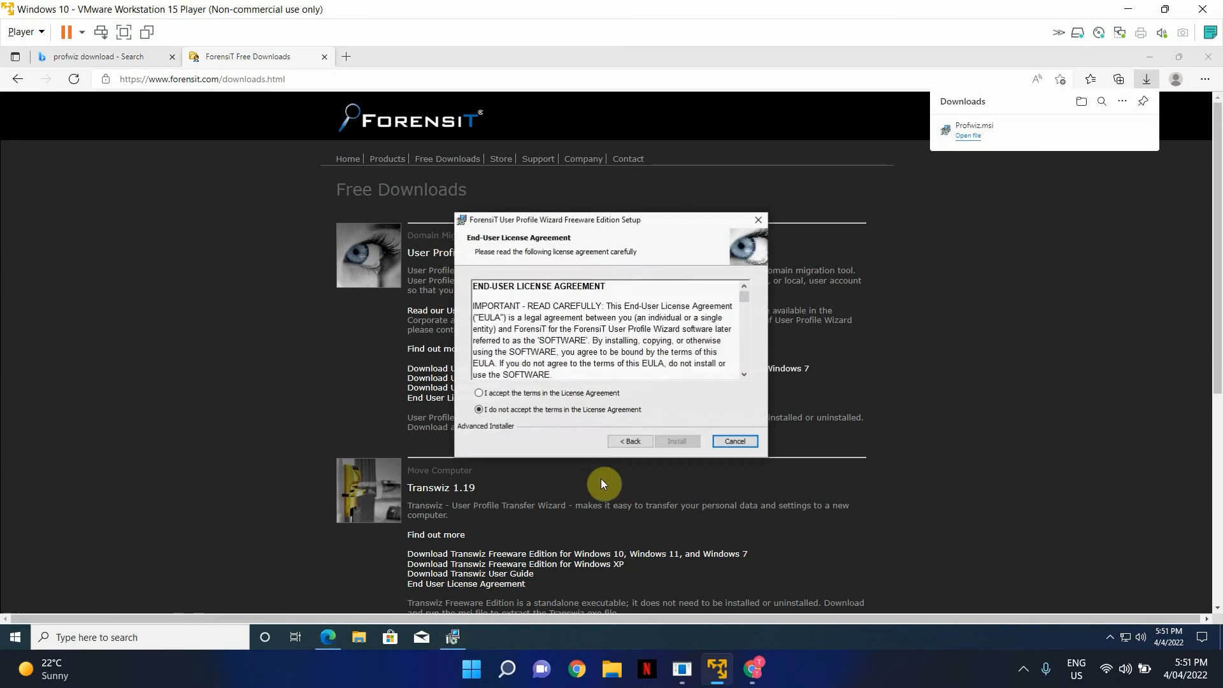
- Accept the license terms, extract Profwiz.exe to Downloads, finish setup, and dismiss the downloads list
{"action": "left_click", "coordinate": [560, 393]}
{"action": "left_click", "coordinate": [677, 441]}
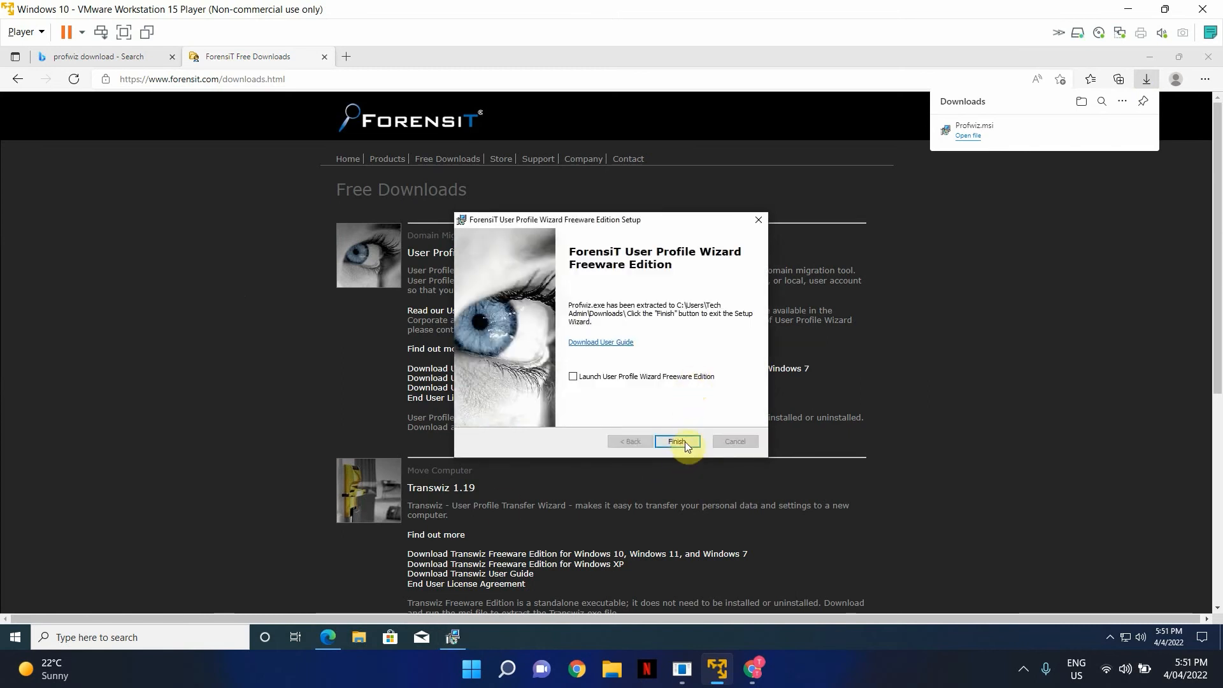
{"action": "left_click", "coordinate": [685, 442]}
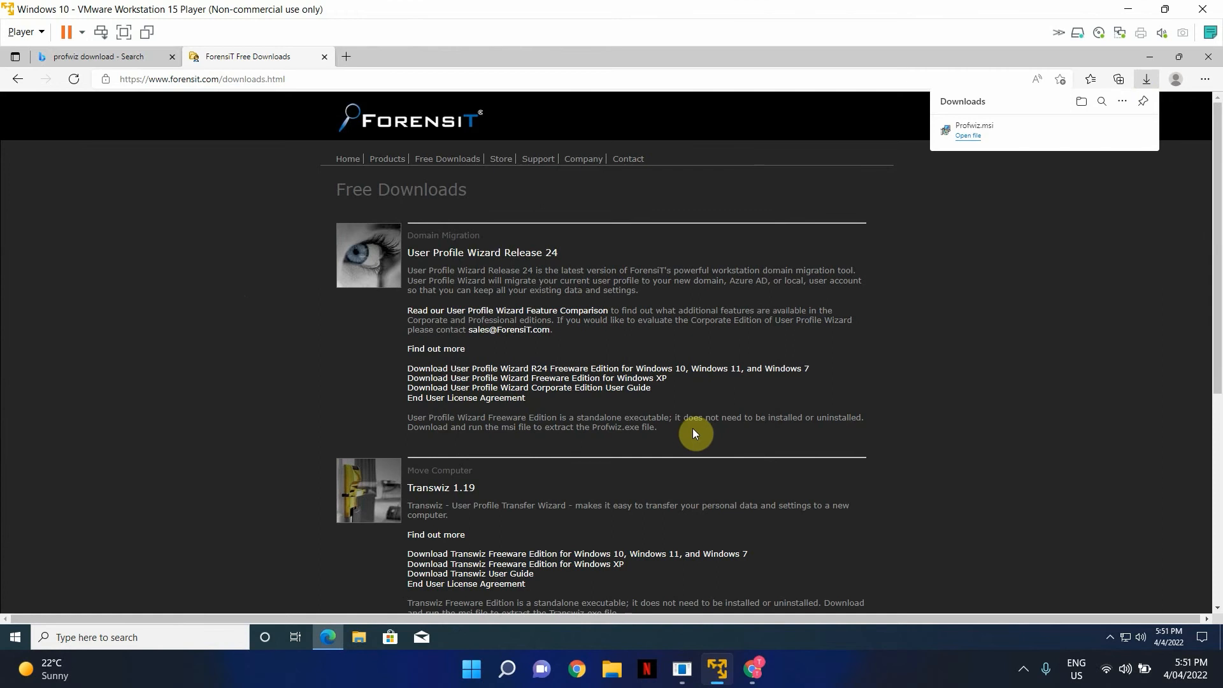
{"action": "left_click", "coordinate": [1166, 248]}
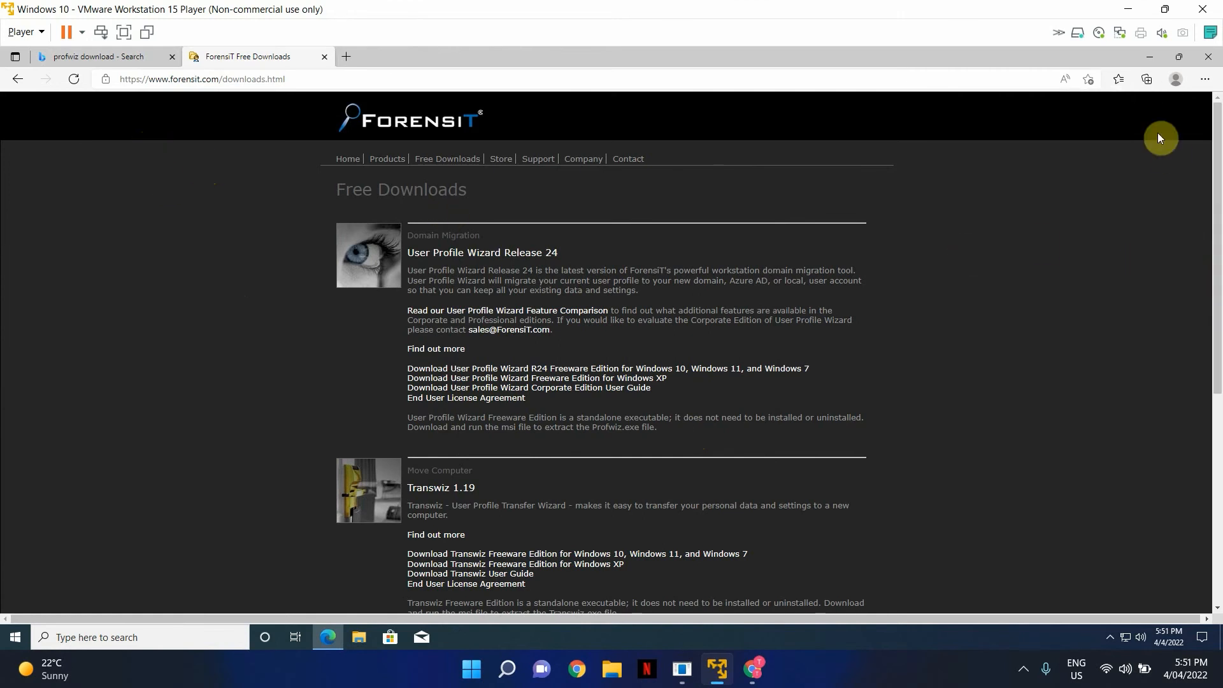
- Minimize Edge, launch Command Prompt via a 'cmd' search, and enter 'net user administratotr'
{"action": "left_click", "coordinate": [1151, 58]}
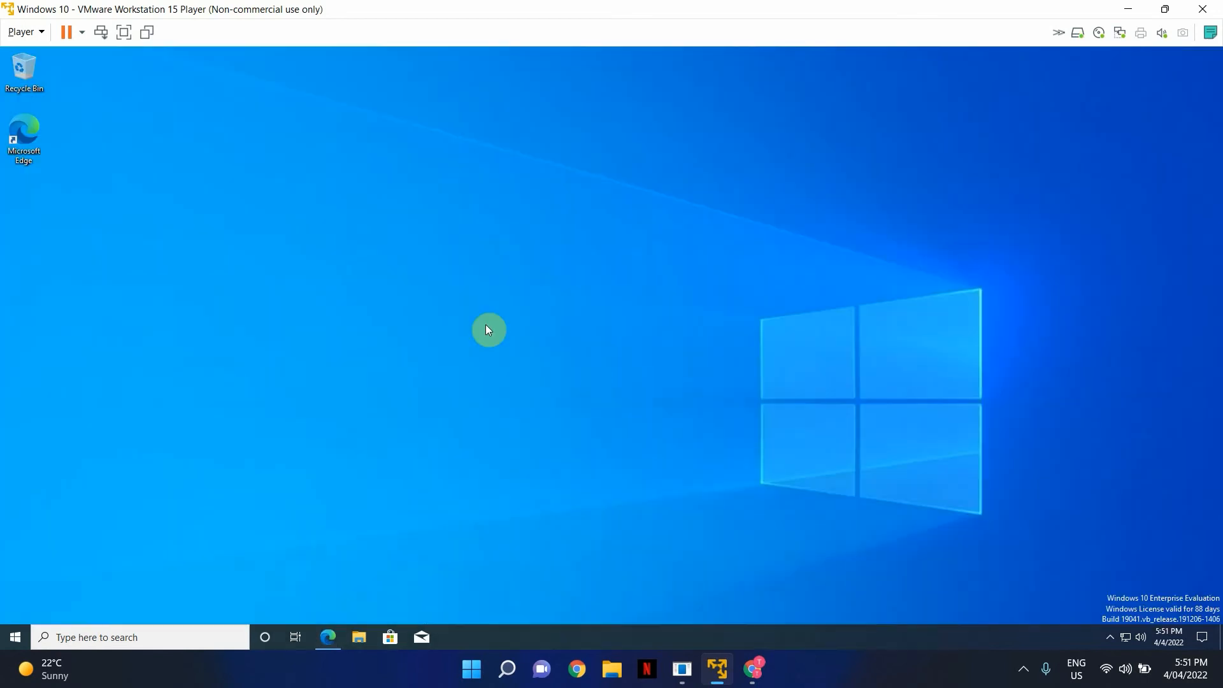
{"action": "left_click", "coordinate": [128, 639]}
{"action": "type", "text": "cmd"}
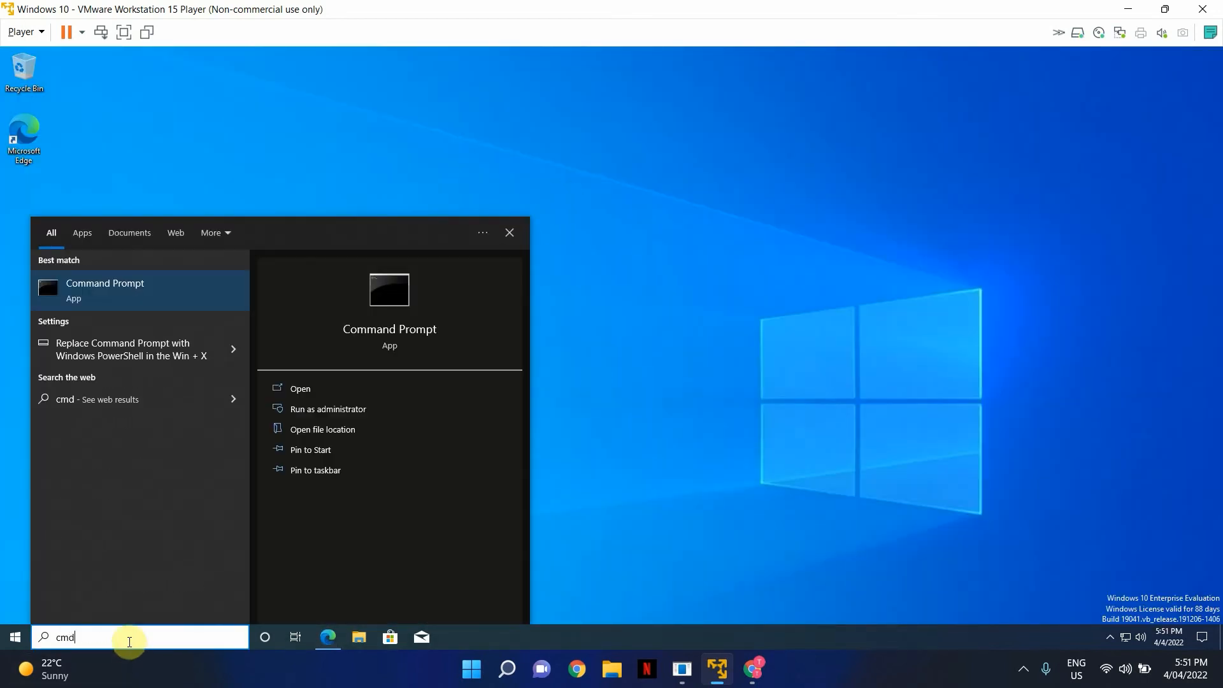
{"action": "left_click", "coordinate": [180, 291]}
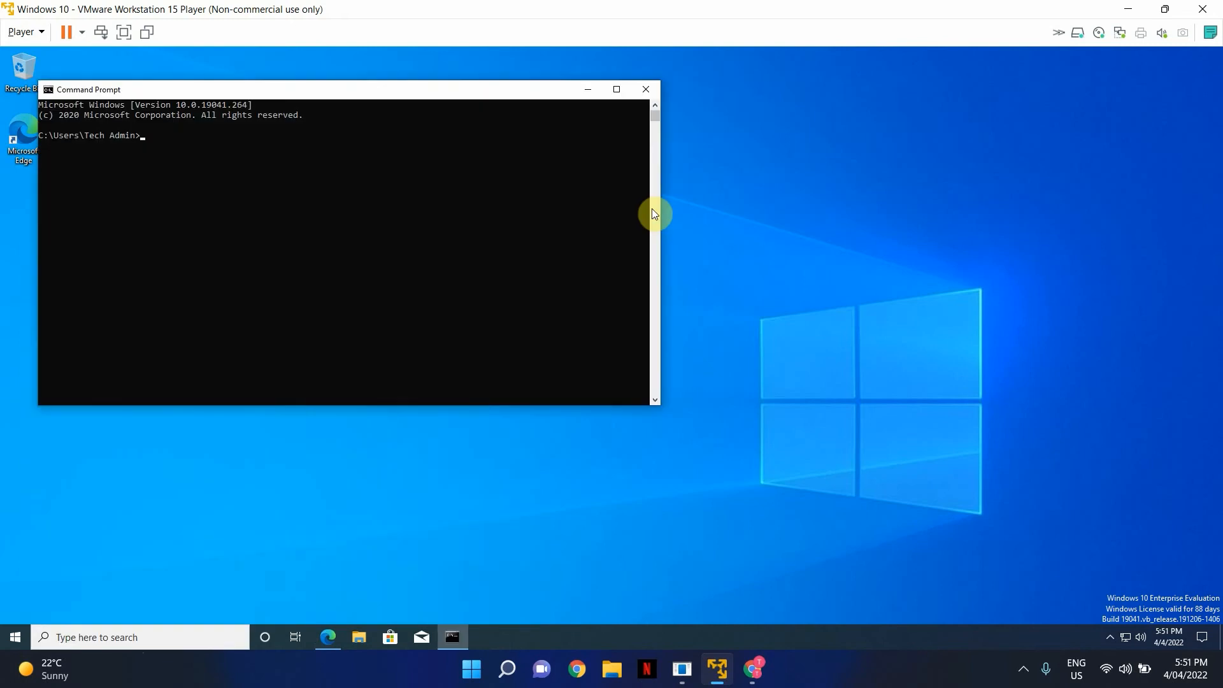
{"action": "type", "text": "net user administratotr"}
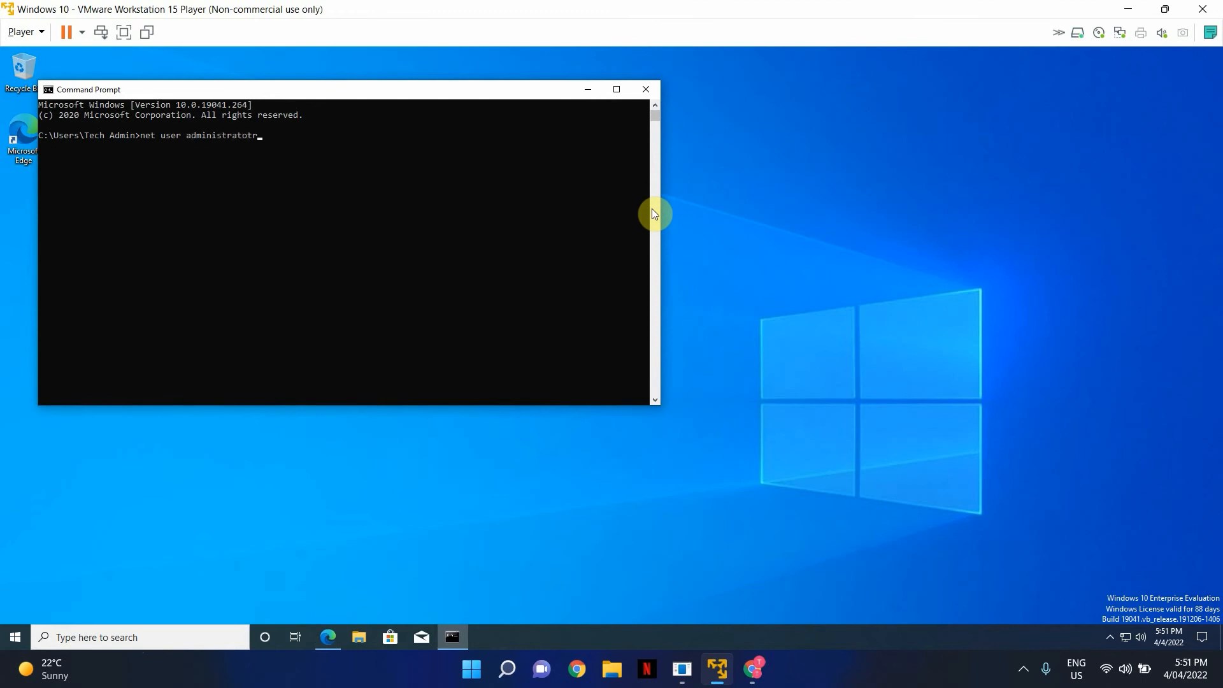
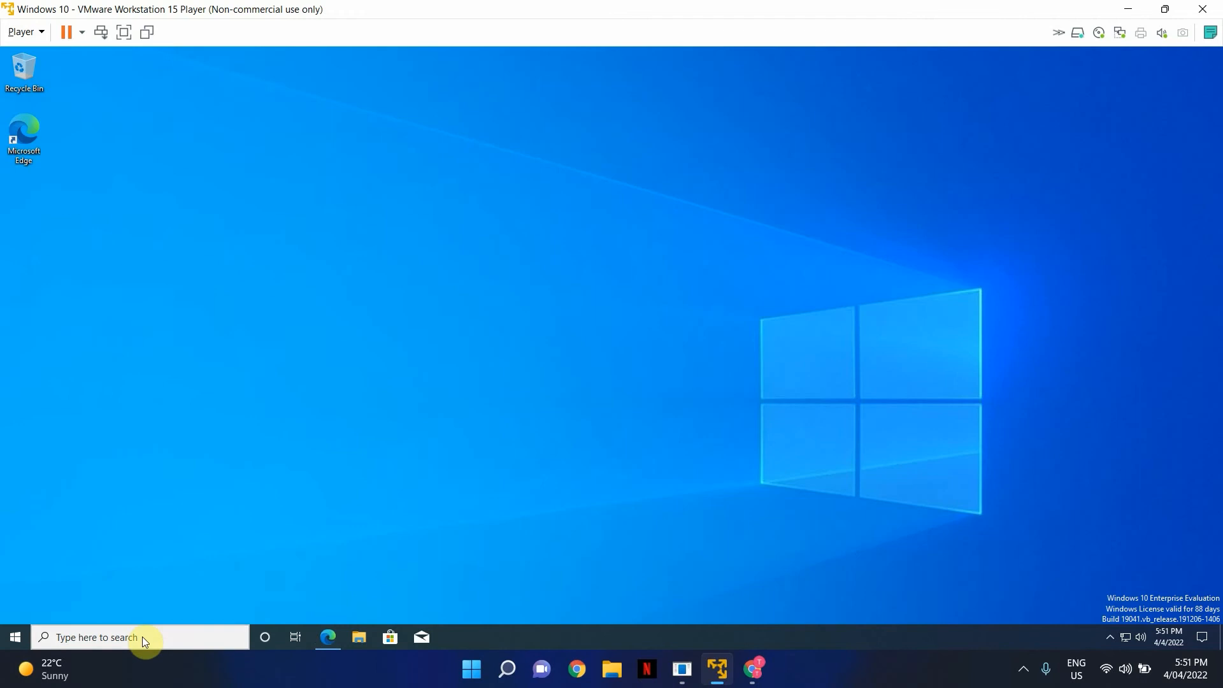
- Search for 'cmd' and run Command Prompt as administrator
{"action": "left_click", "coordinate": [142, 637]}
{"action": "type", "text": "cmd"}
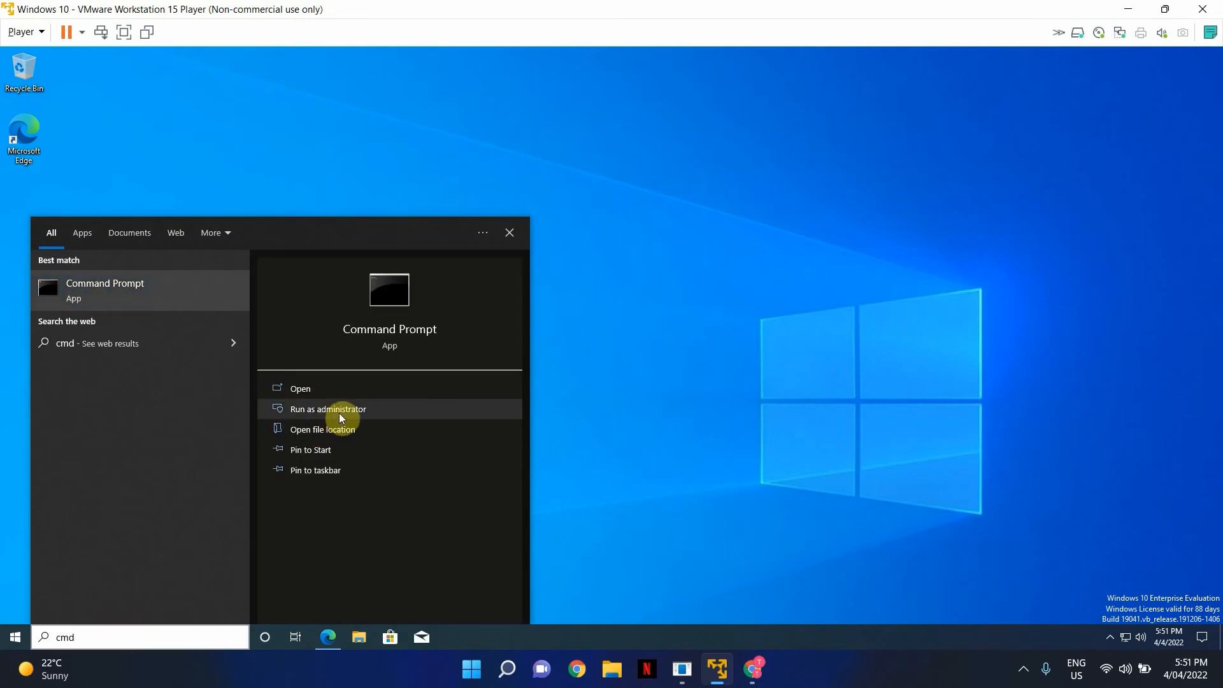
{"action": "left_click", "coordinate": [339, 412]}
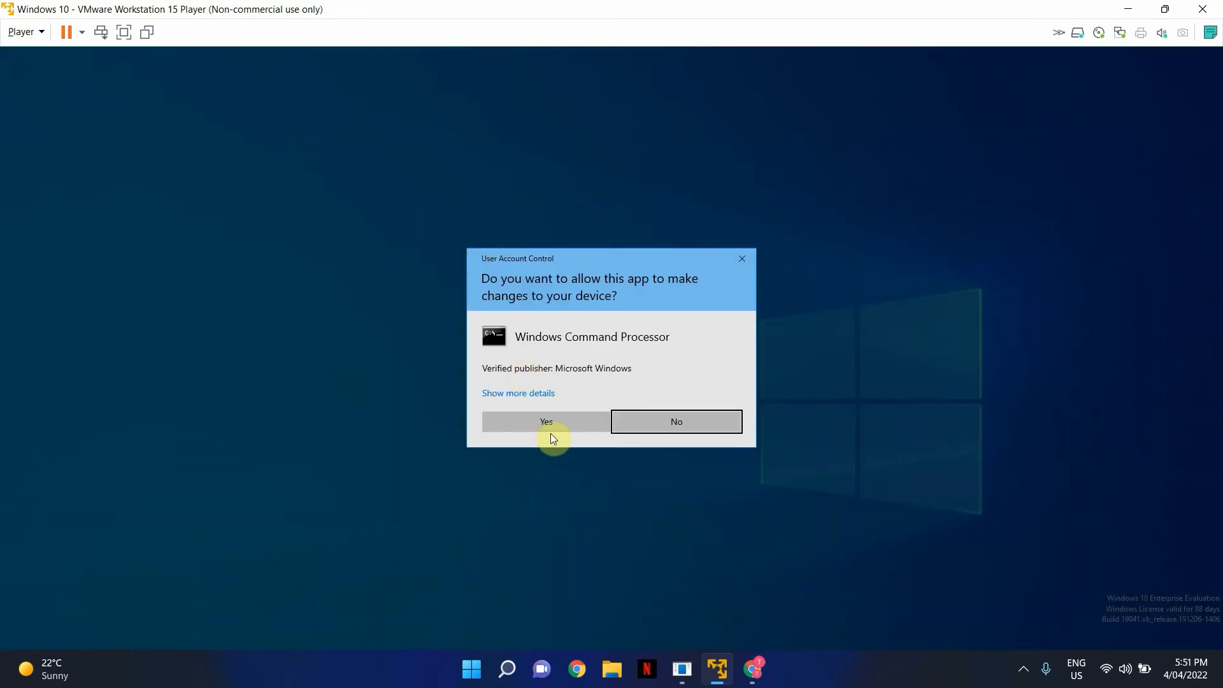
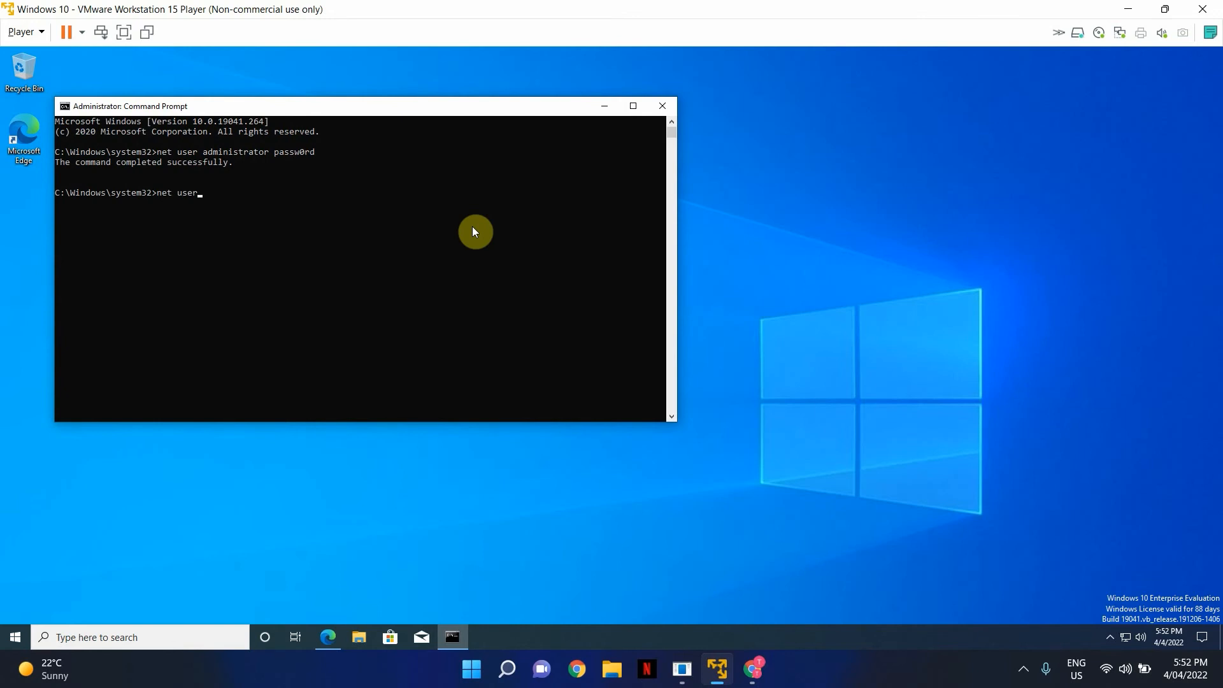
- Add 'administrator' after 'net user' in the elevated Command Prompt, without running it
{"action": "type", "text": "administrator /active:yes"}
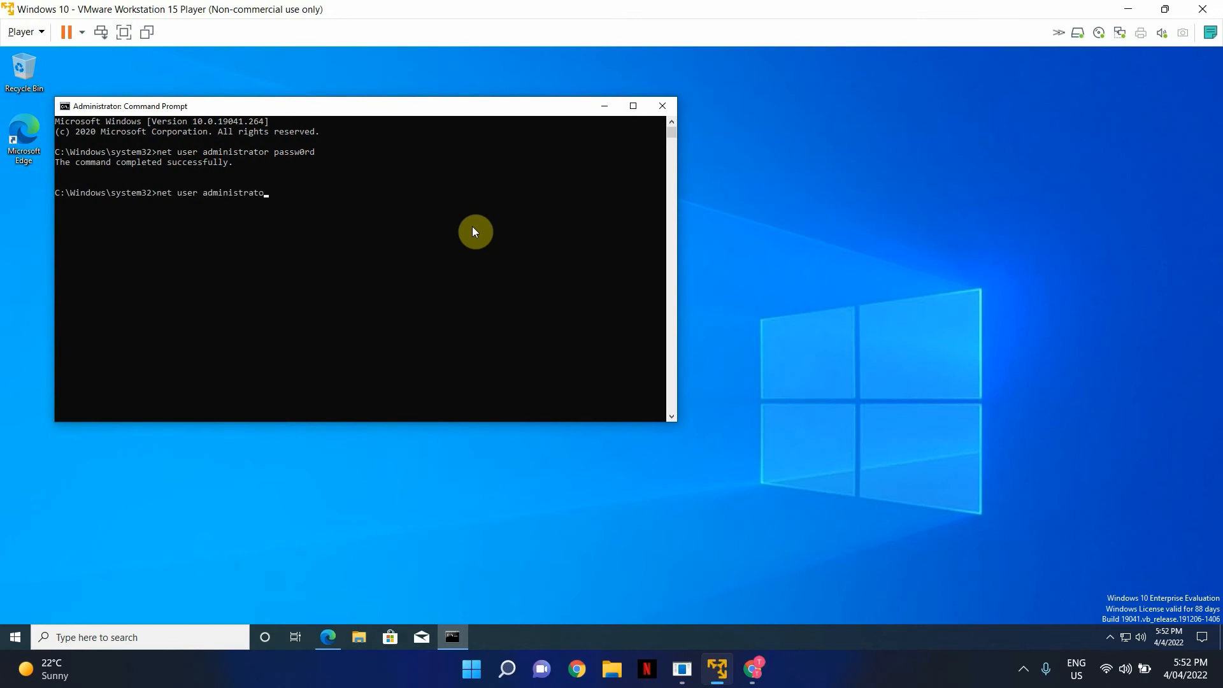
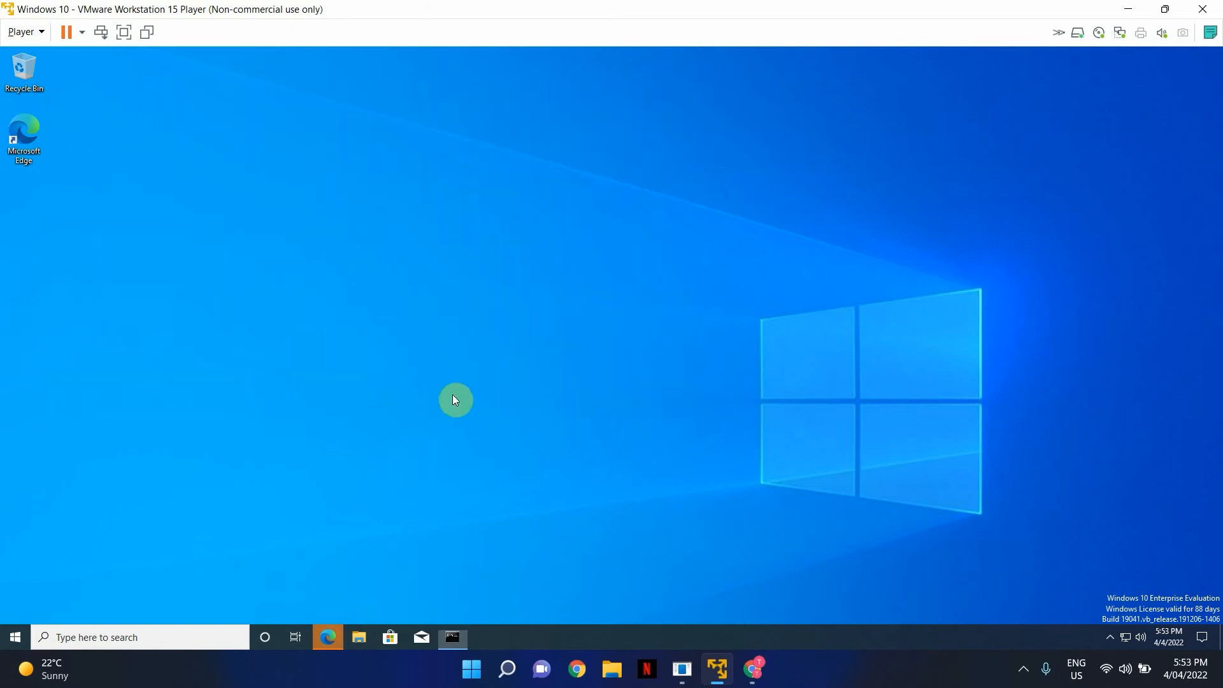
- Open google.com in maximised Edge, add it to favourites, then close the browser
{"action": "double_click", "coordinate": [28, 134]}
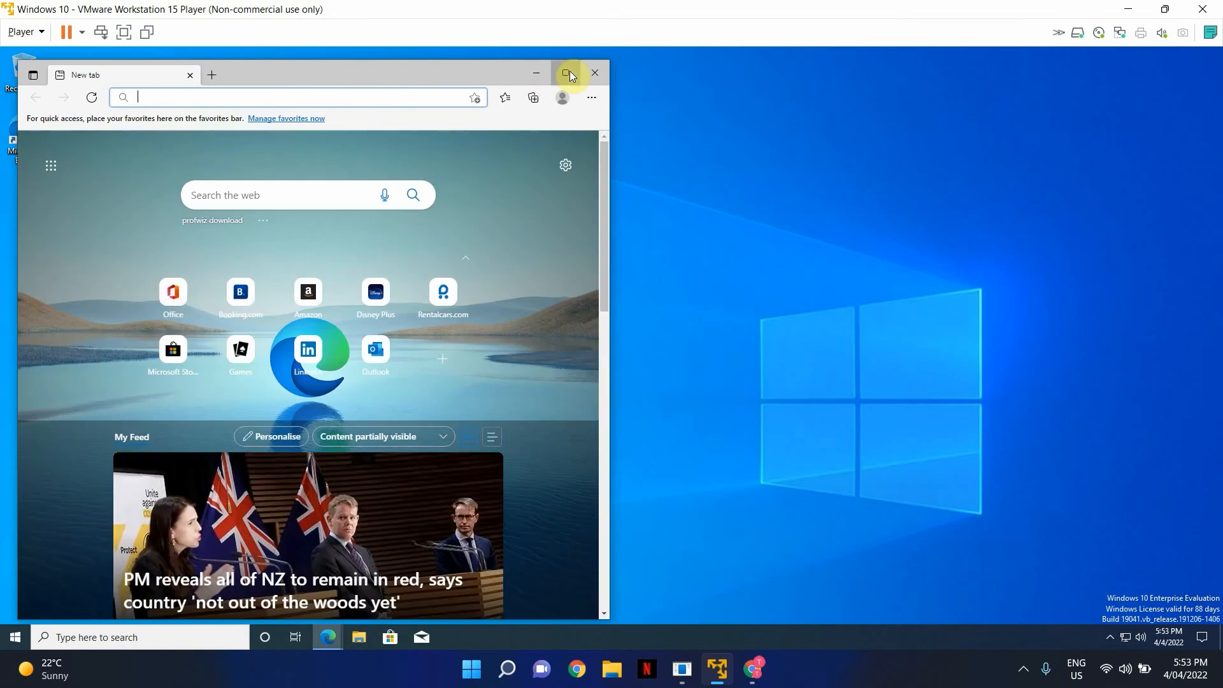
{"action": "left_click", "coordinate": [565, 72]}
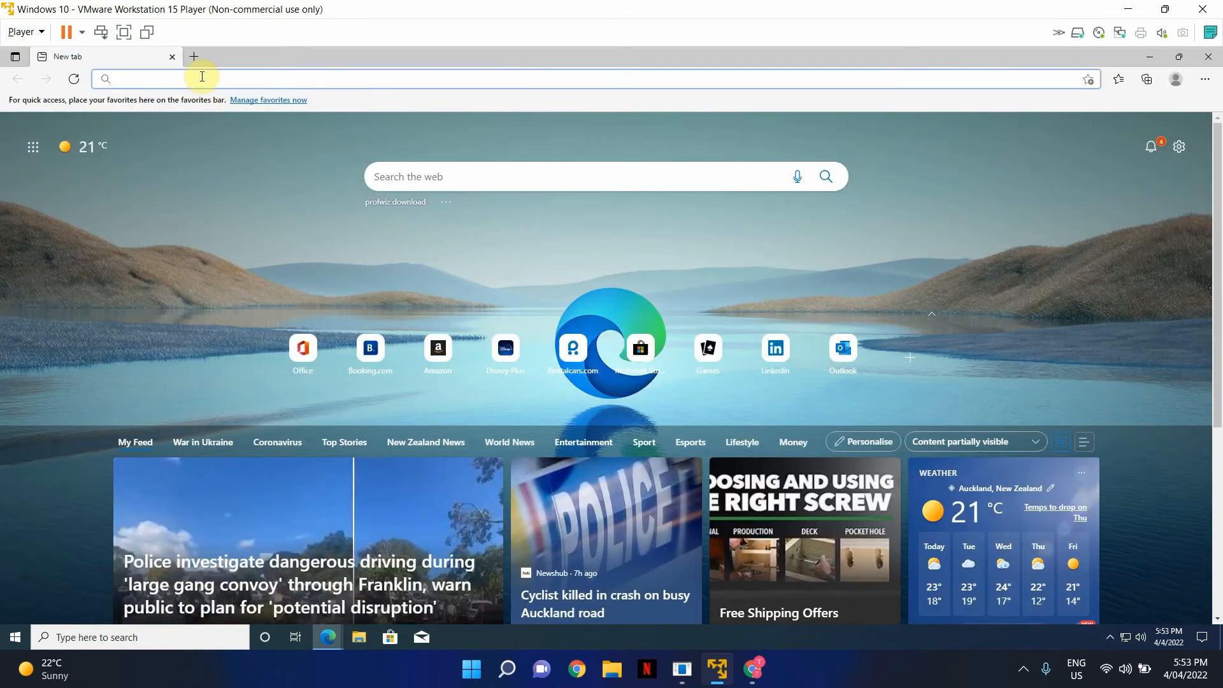
{"action": "type", "text": "google.com"}
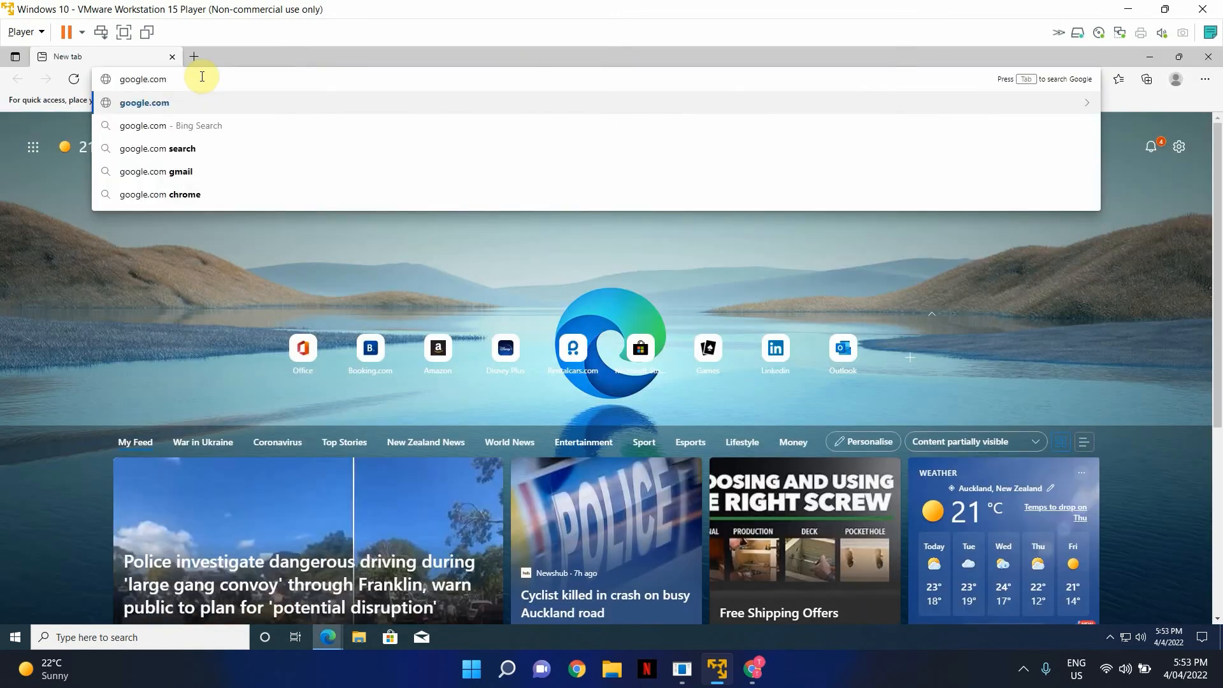
{"action": "key", "text": "Return"}
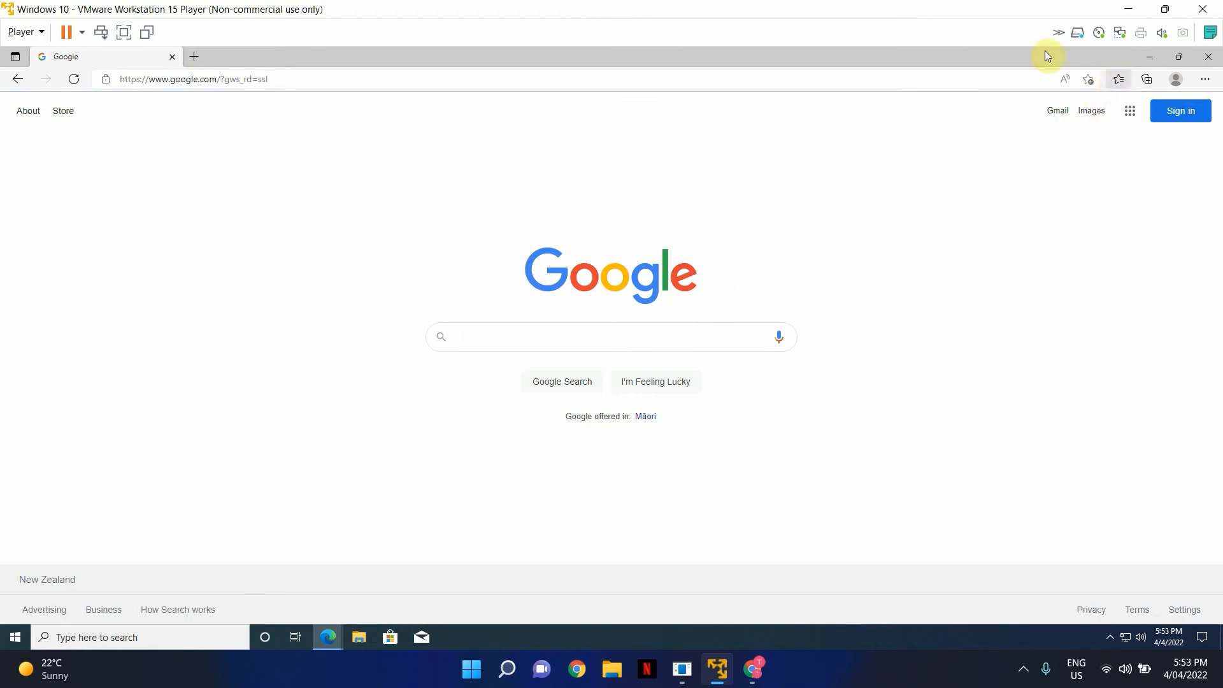
{"action": "left_click", "coordinate": [1118, 80]}
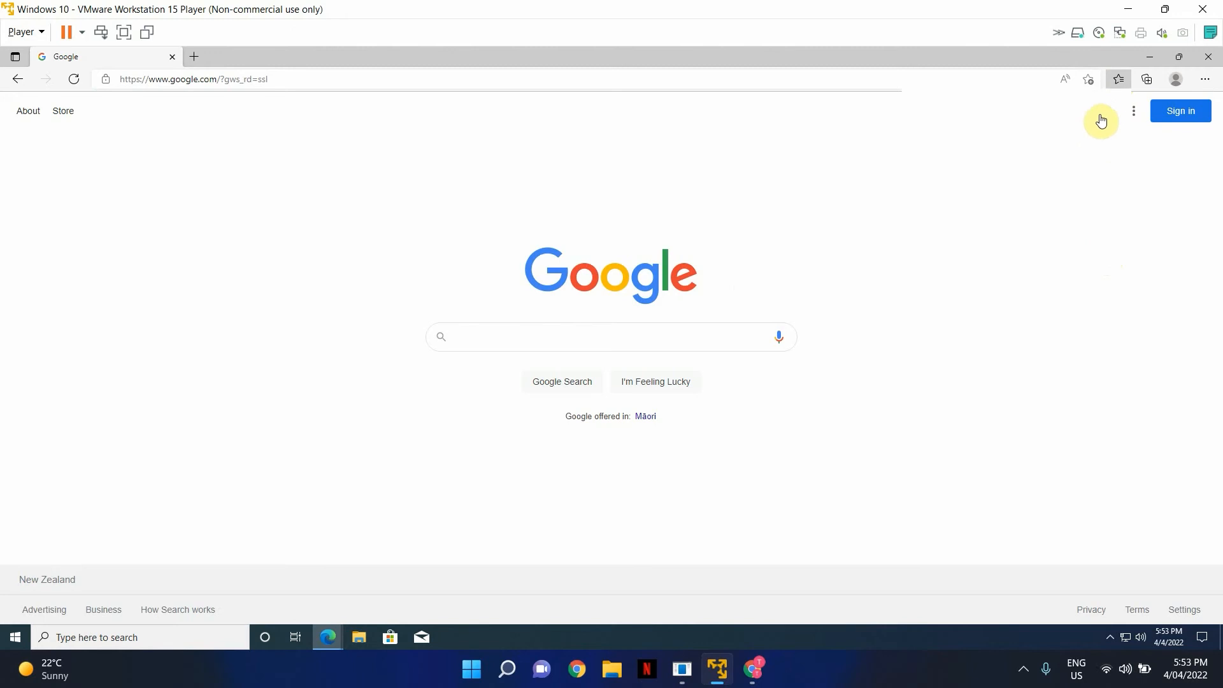
{"action": "left_click", "coordinate": [1088, 79]}
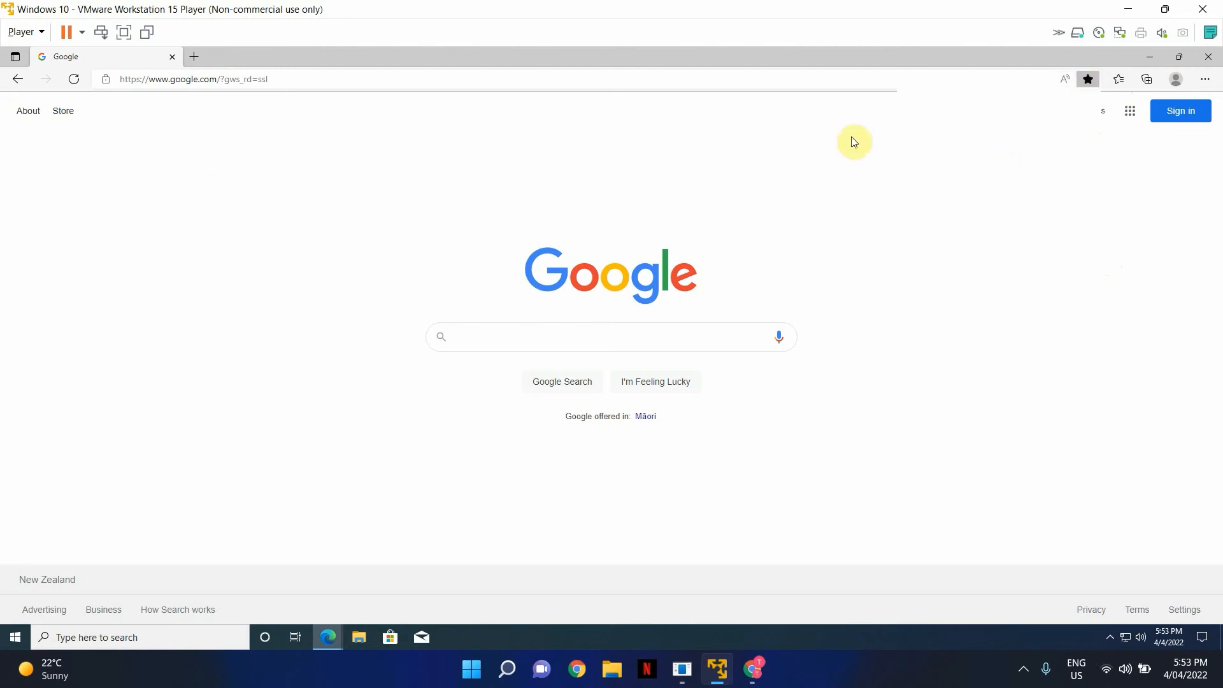
{"action": "left_click", "coordinate": [1204, 80]}
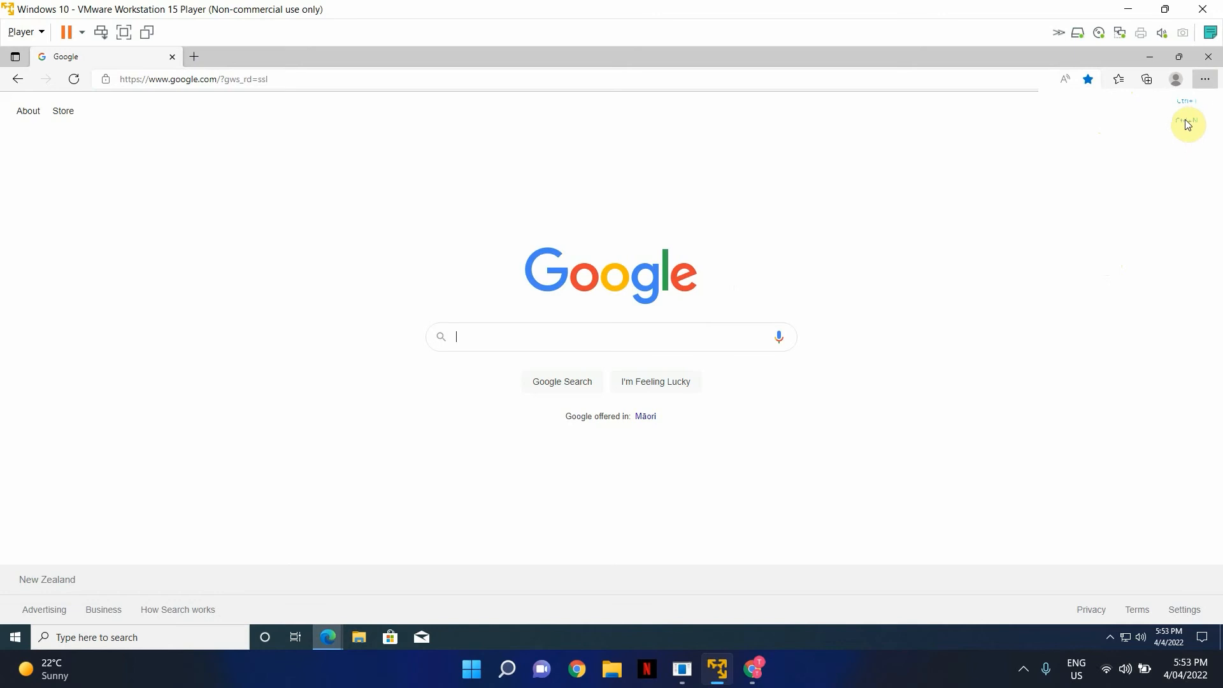
{"action": "left_click", "coordinate": [1204, 79]}
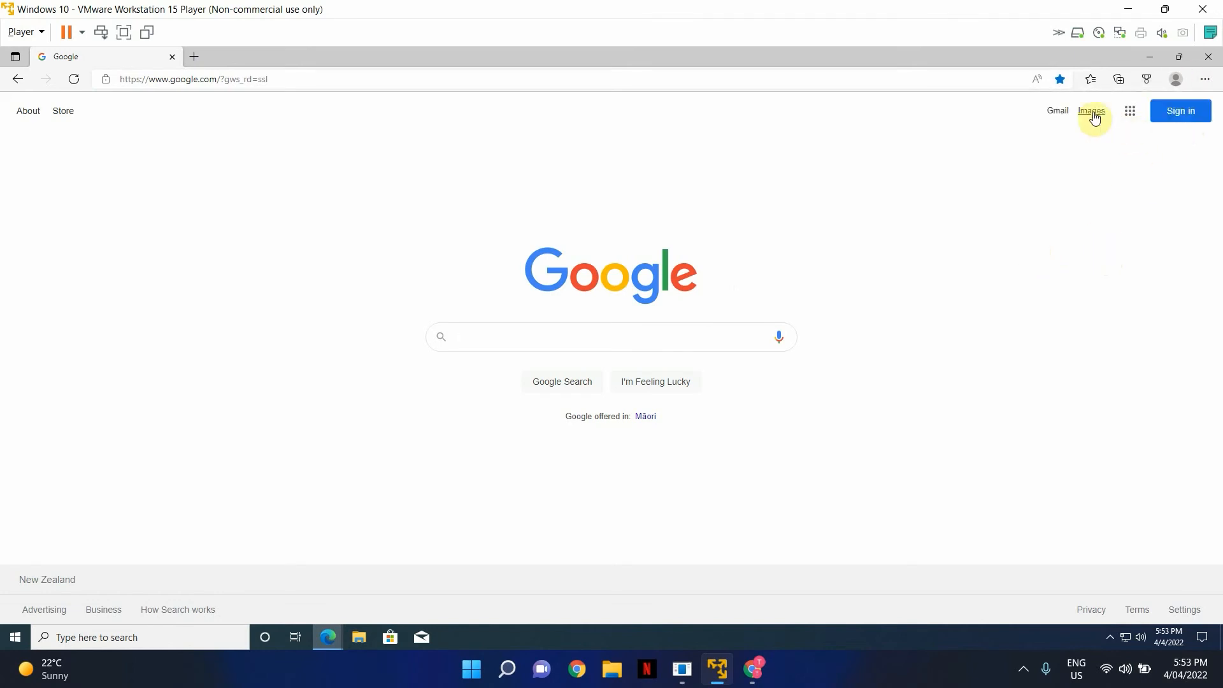
{"action": "left_click", "coordinate": [1207, 56]}
- Search Bing for facebook, favourite the results page, then reopen Edge to check favourites and close it
{"action": "double_click", "coordinate": [26, 133]}
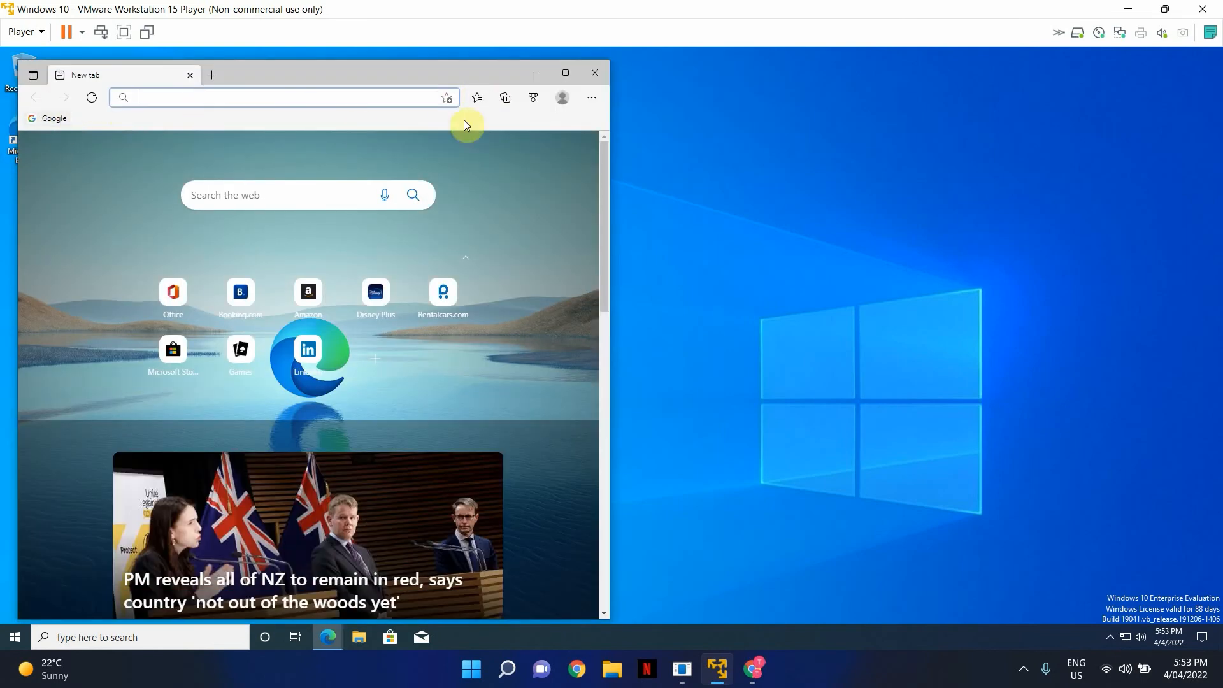
{"action": "left_click", "coordinate": [565, 73]}
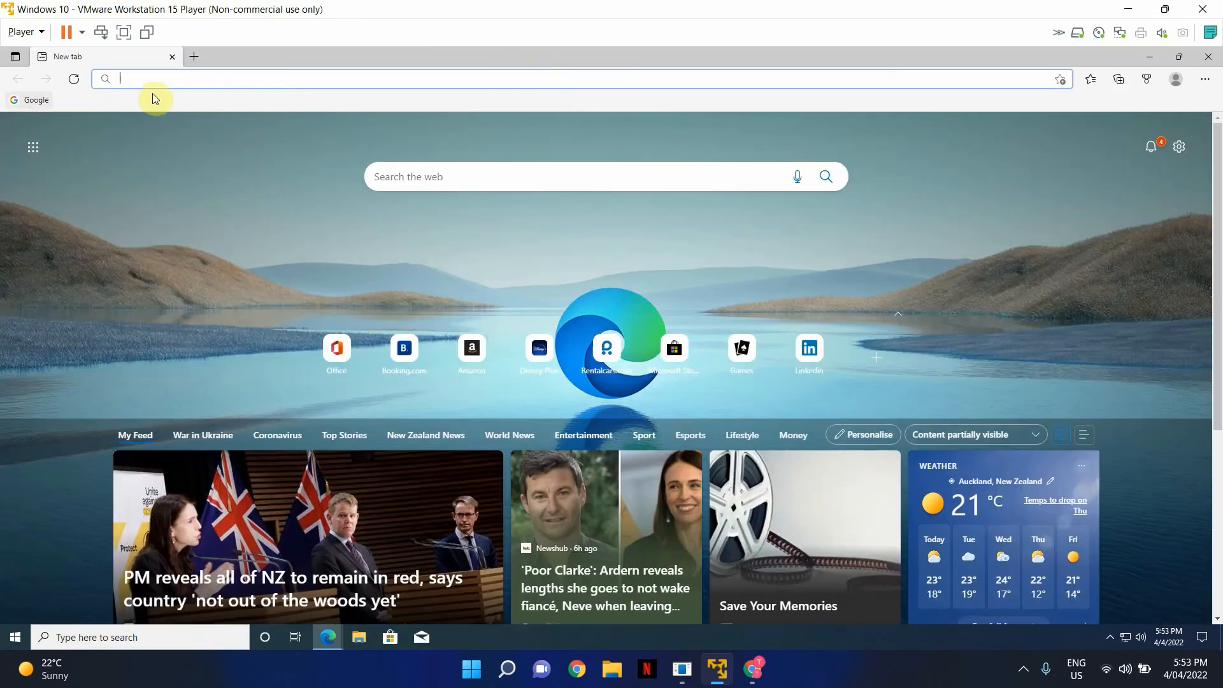
{"action": "type", "text": "face"}
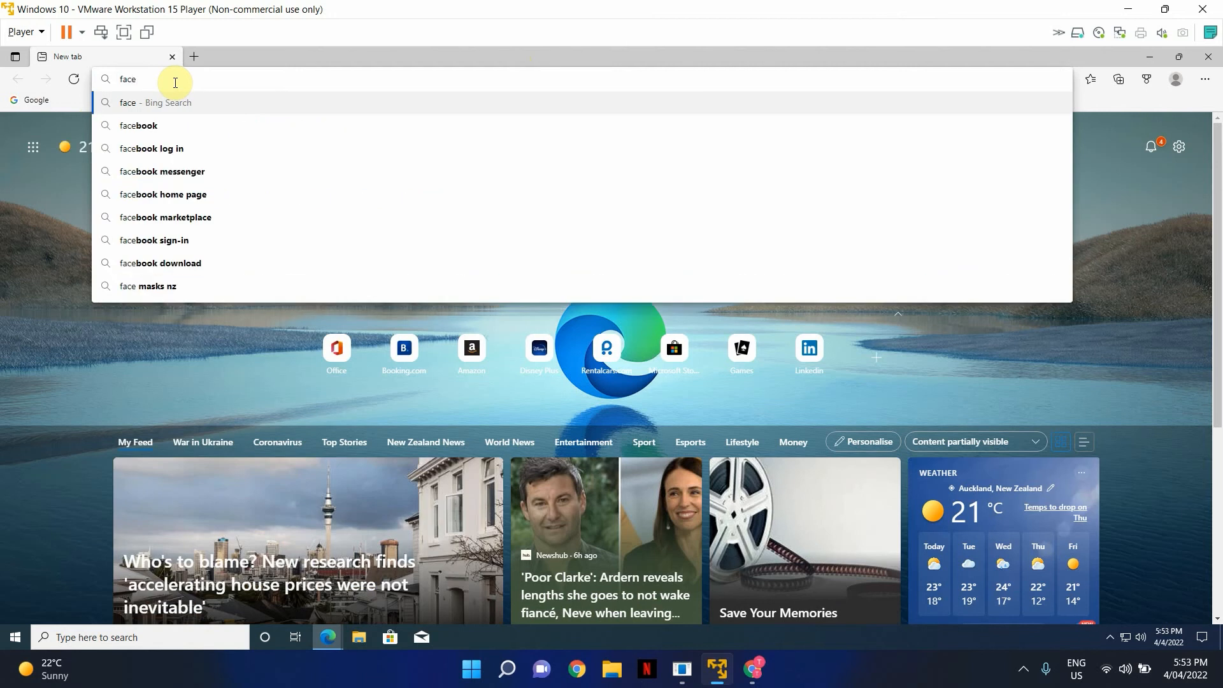
{"action": "left_click", "coordinate": [169, 125]}
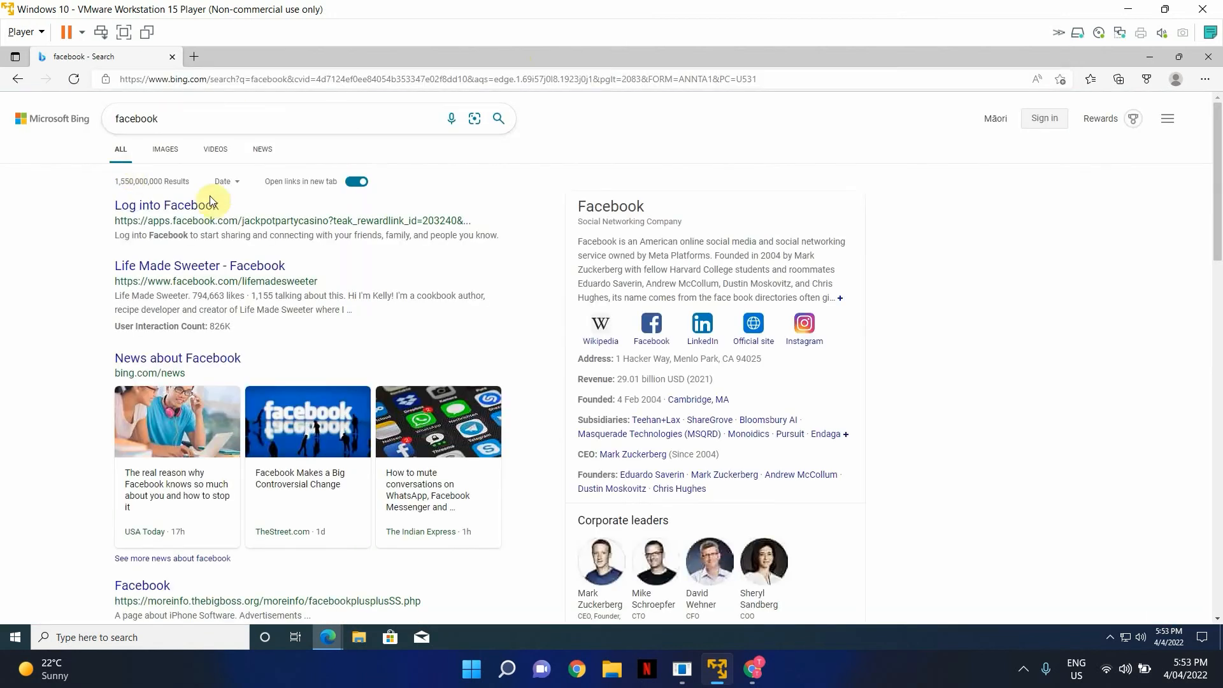
{"action": "left_click", "coordinate": [1061, 79]}
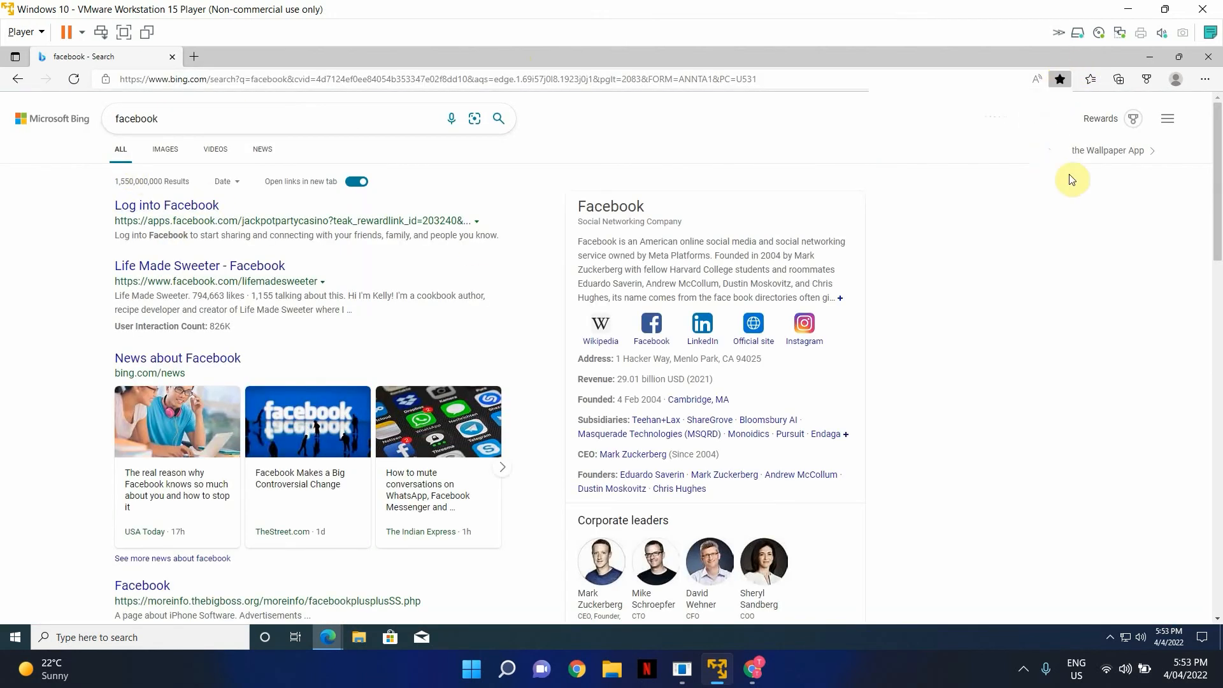
{"action": "left_click", "coordinate": [1212, 55]}
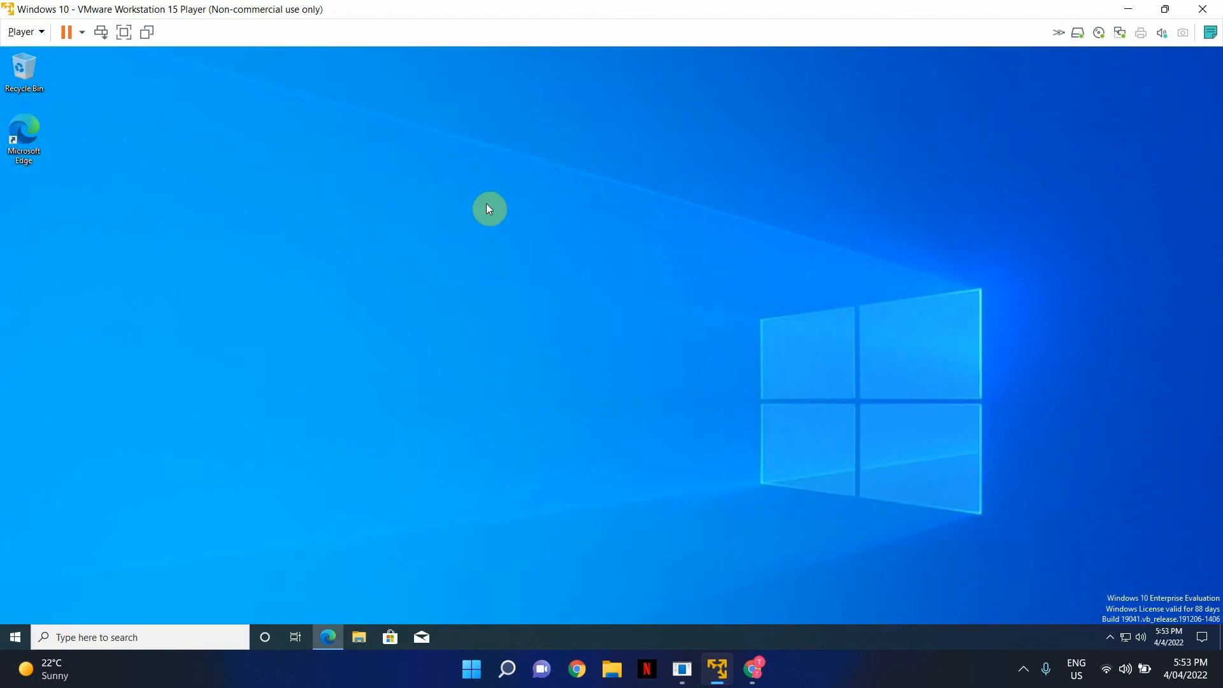
{"action": "double_click", "coordinate": [23, 153]}
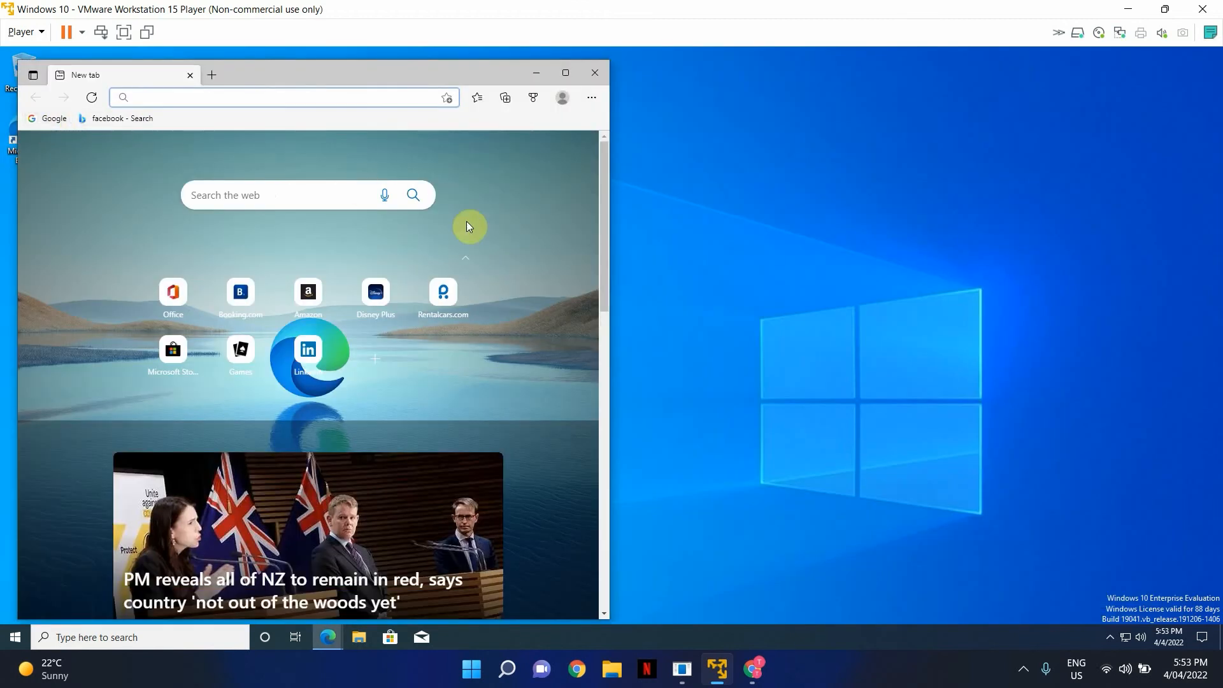
{"action": "left_click", "coordinate": [601, 74]}
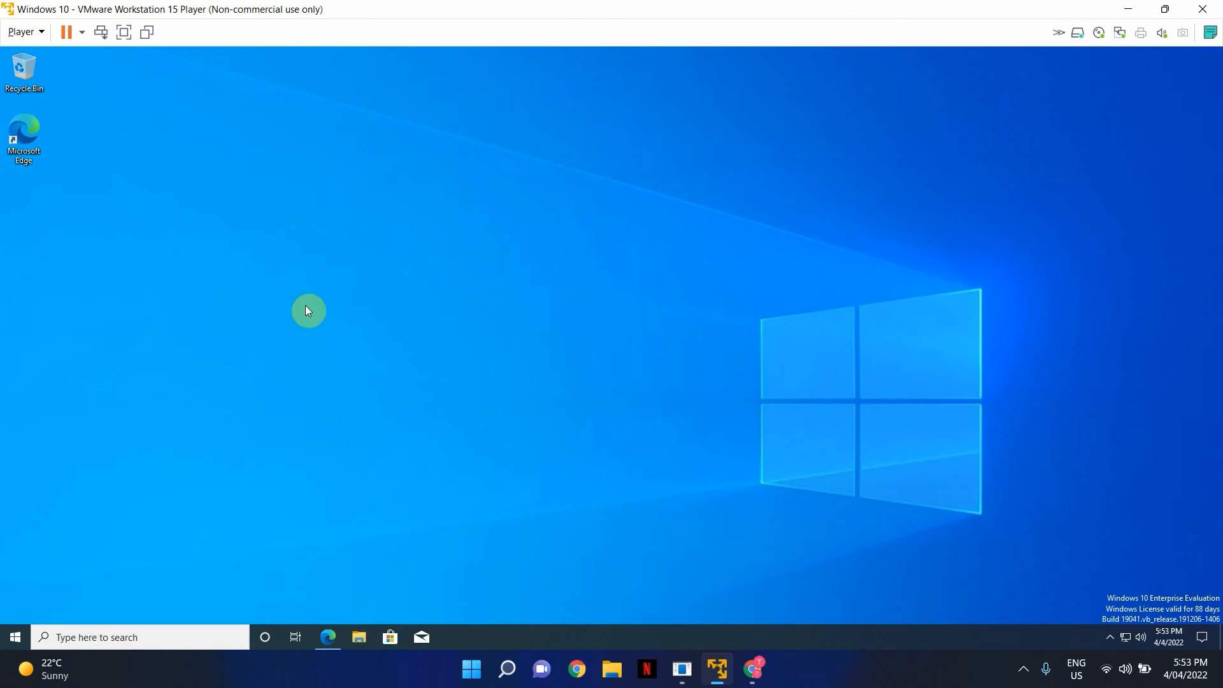
- Sign in to OneDrive from the tray with the tenant admin e-mail and password
{"action": "left_click", "coordinate": [1111, 639]}
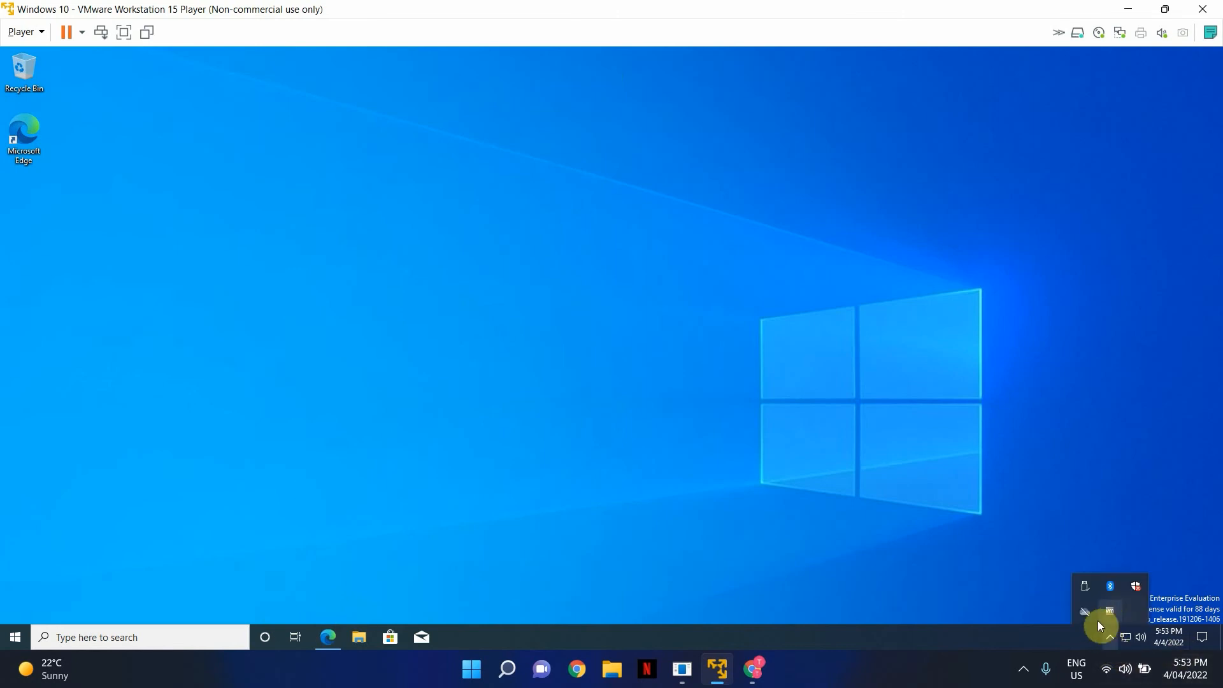
{"action": "left_click", "coordinate": [1081, 611]}
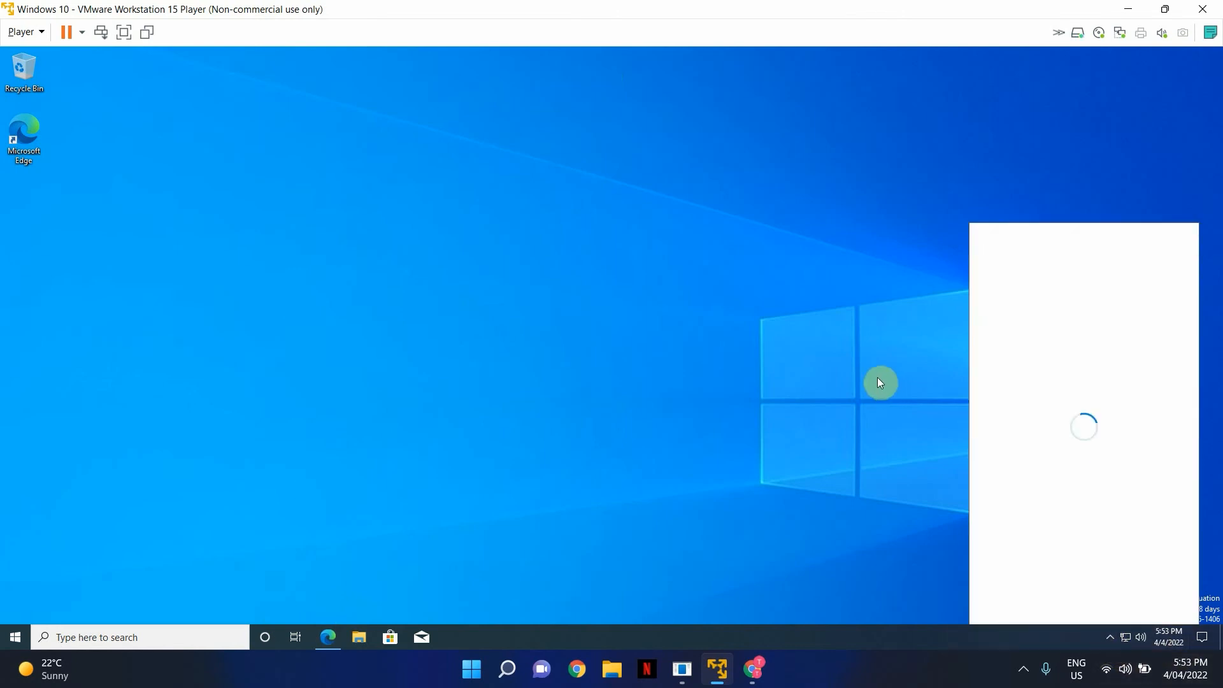
{"action": "left_click", "coordinate": [1082, 395]}
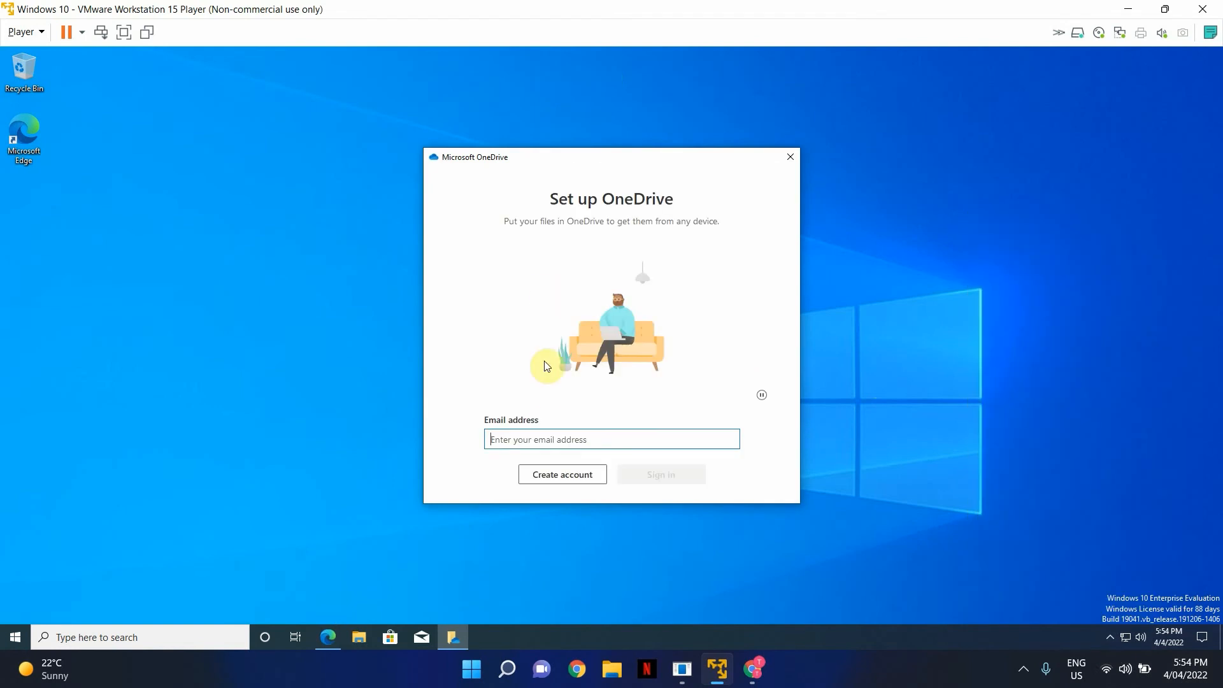
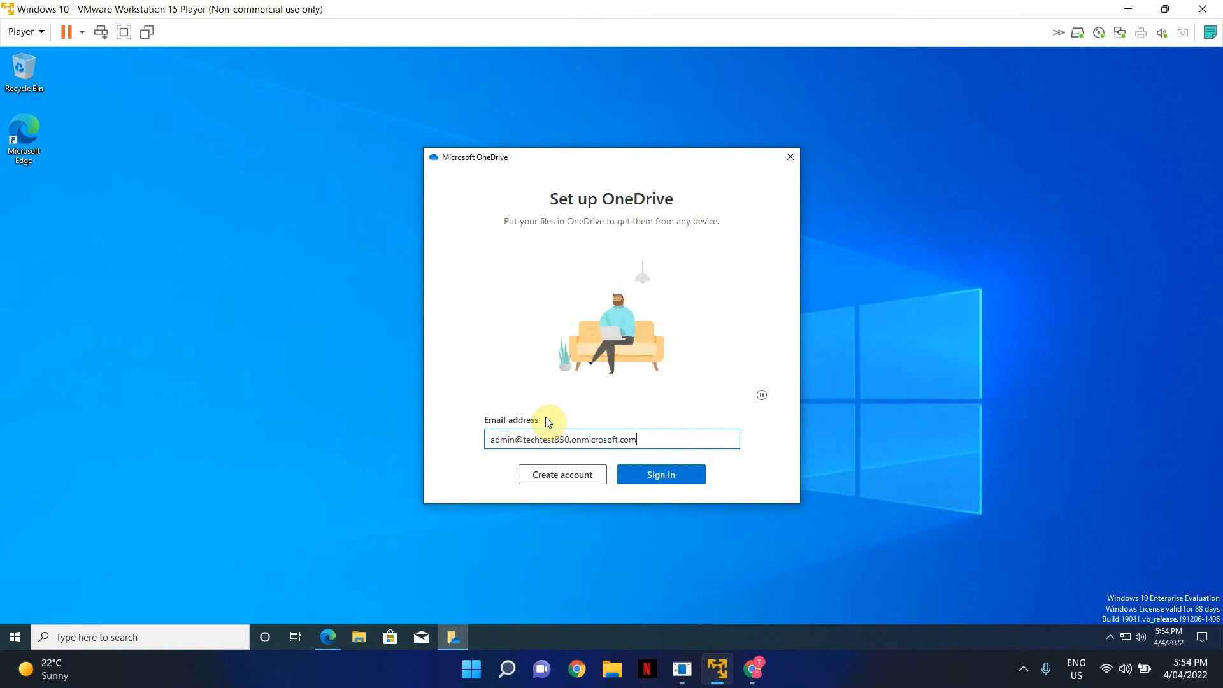
{"action": "key", "text": "Return"}
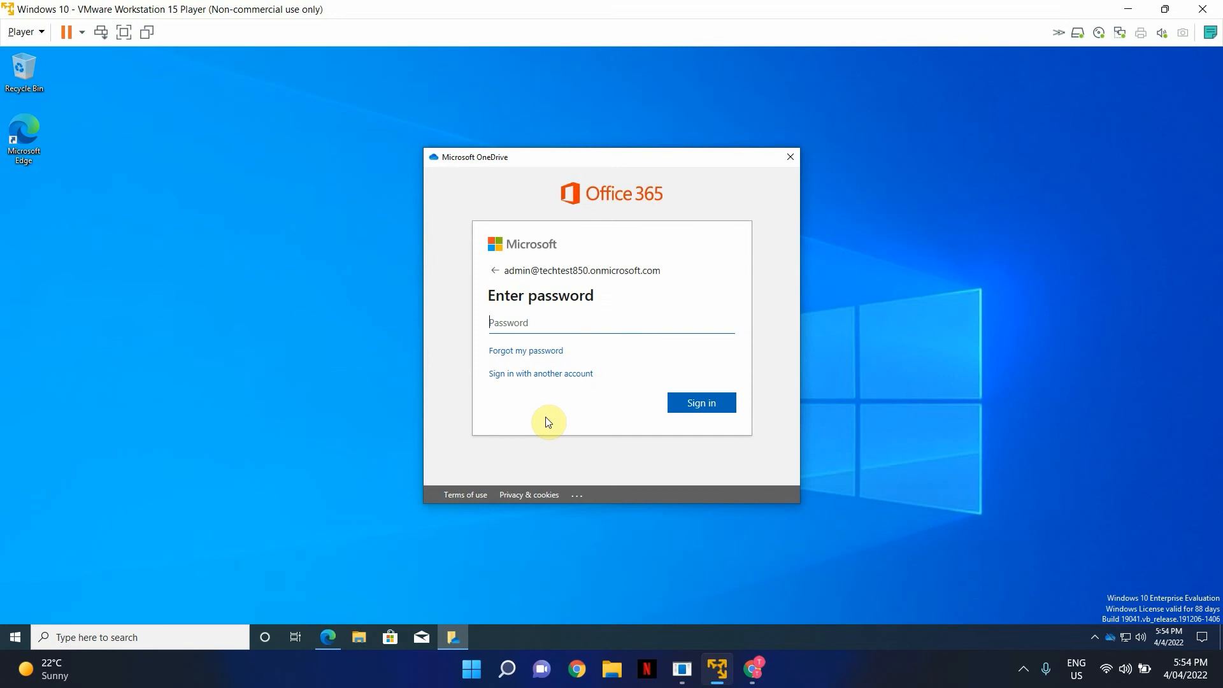
{"action": "type", "text": "********"}
{"action": "key", "text": "Return"}
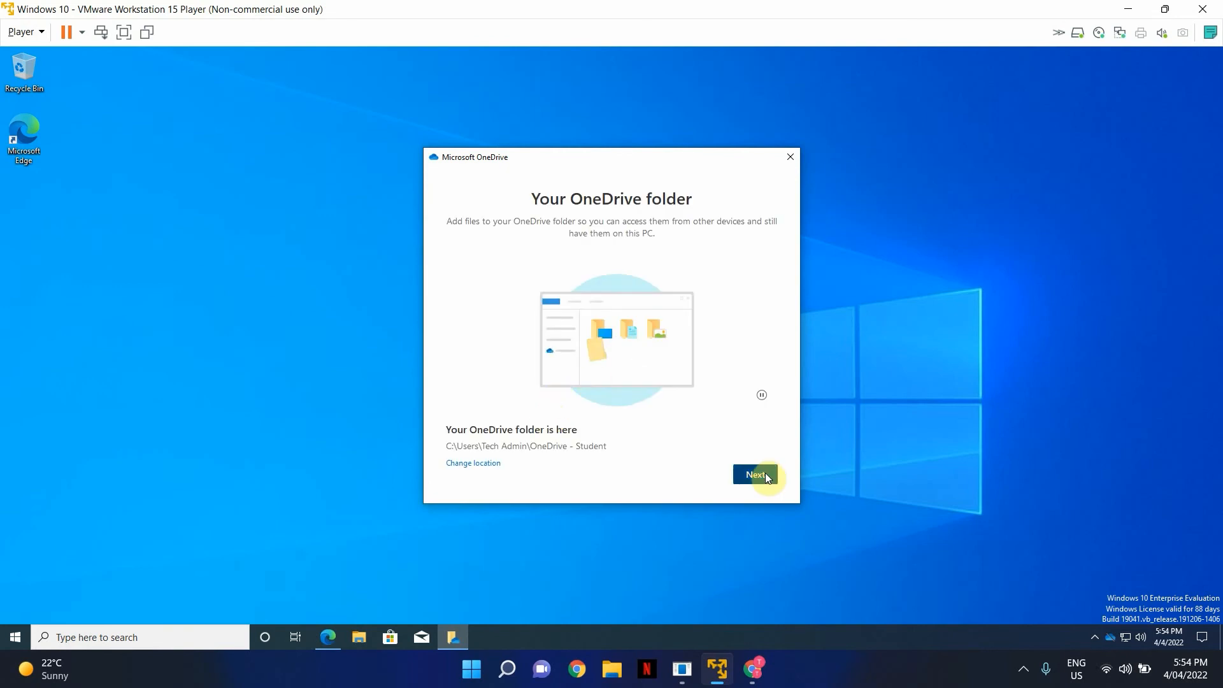
- Accept the default folder location, skip through the tour, choose Later for the mobile app, and open the OneDrive folder
{"action": "left_click", "coordinate": [766, 477]}
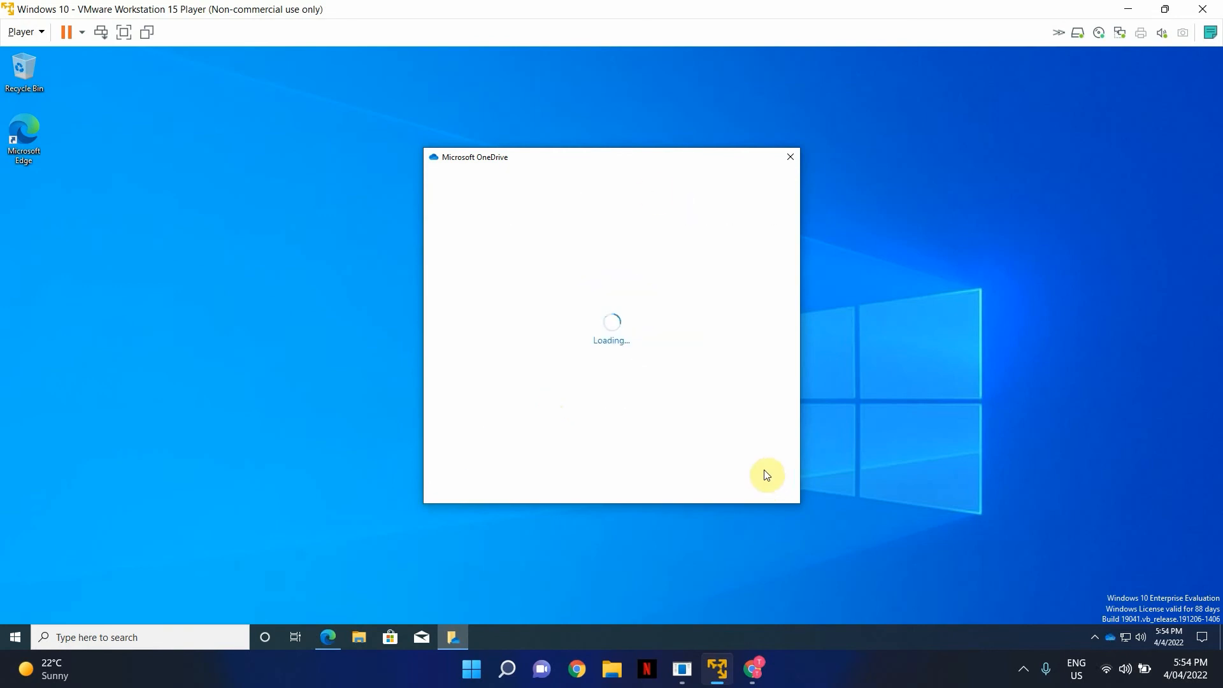
{"action": "left_click", "coordinate": [764, 481]}
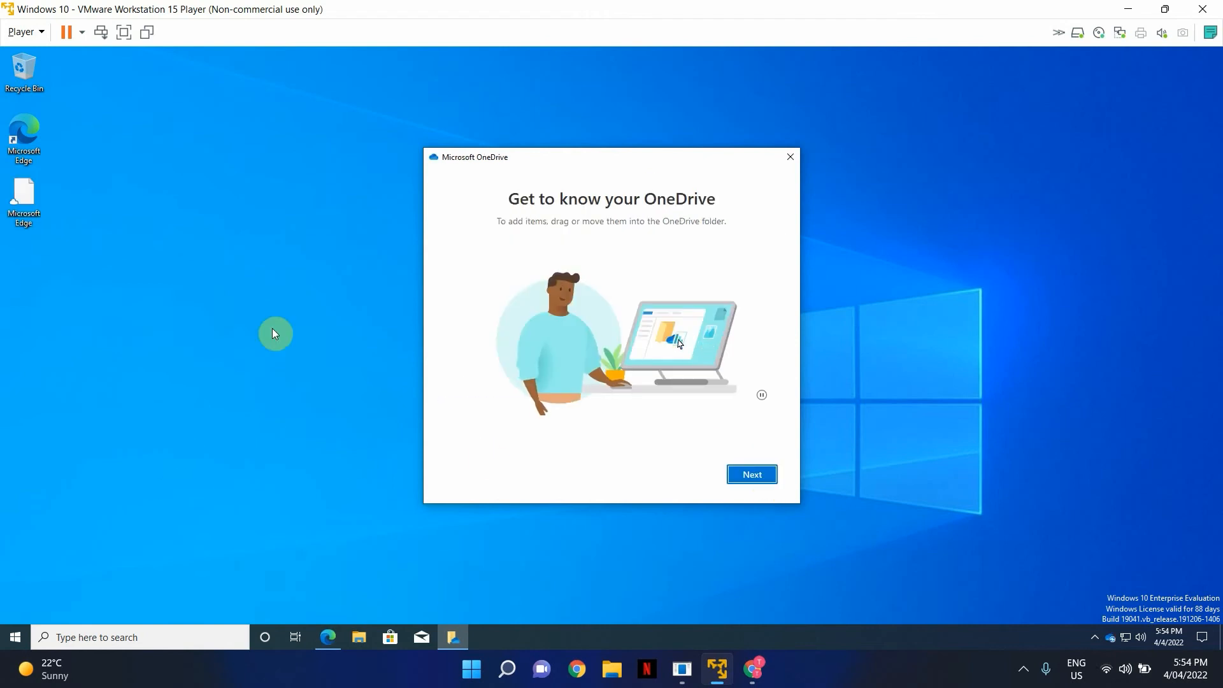
{"action": "left_click", "coordinate": [753, 474]}
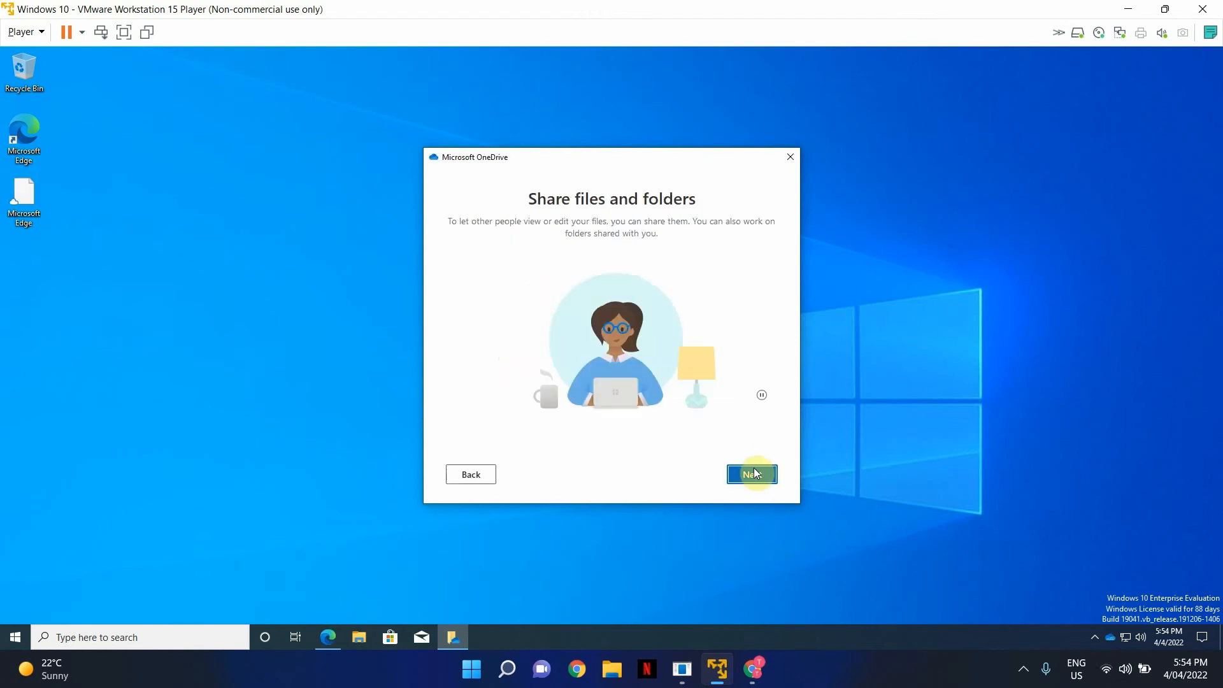
{"action": "left_click", "coordinate": [754, 474]}
{"action": "left_click", "coordinate": [757, 476]}
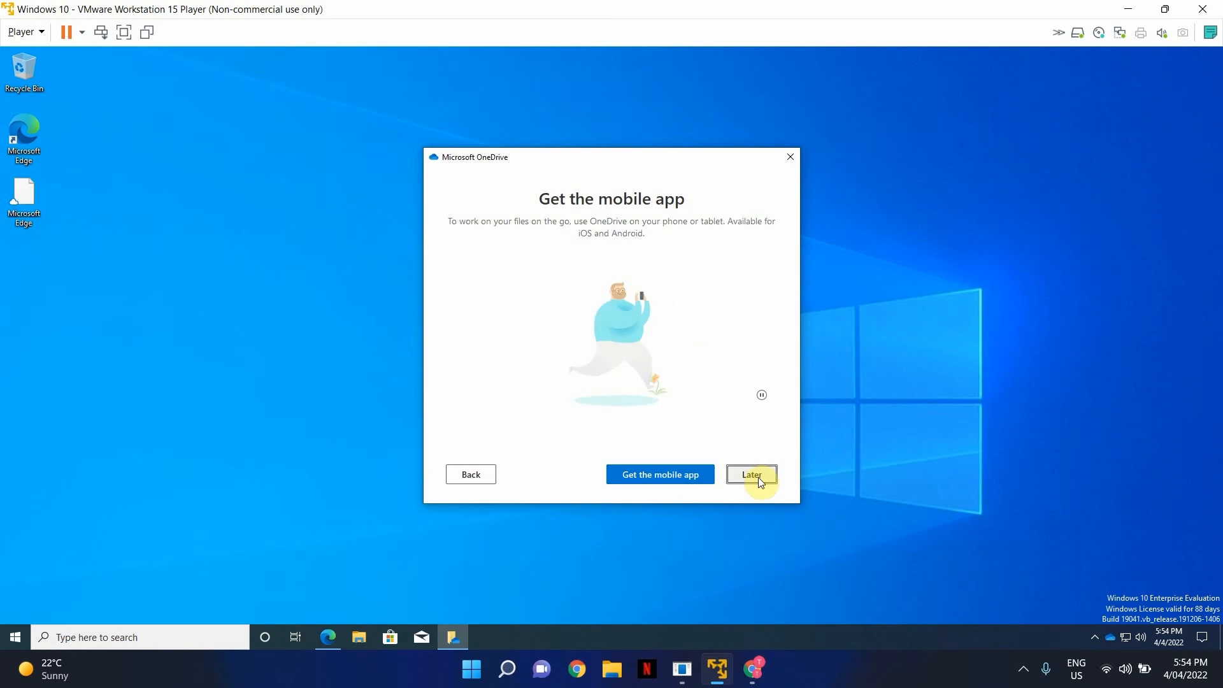
{"action": "left_click", "coordinate": [754, 476]}
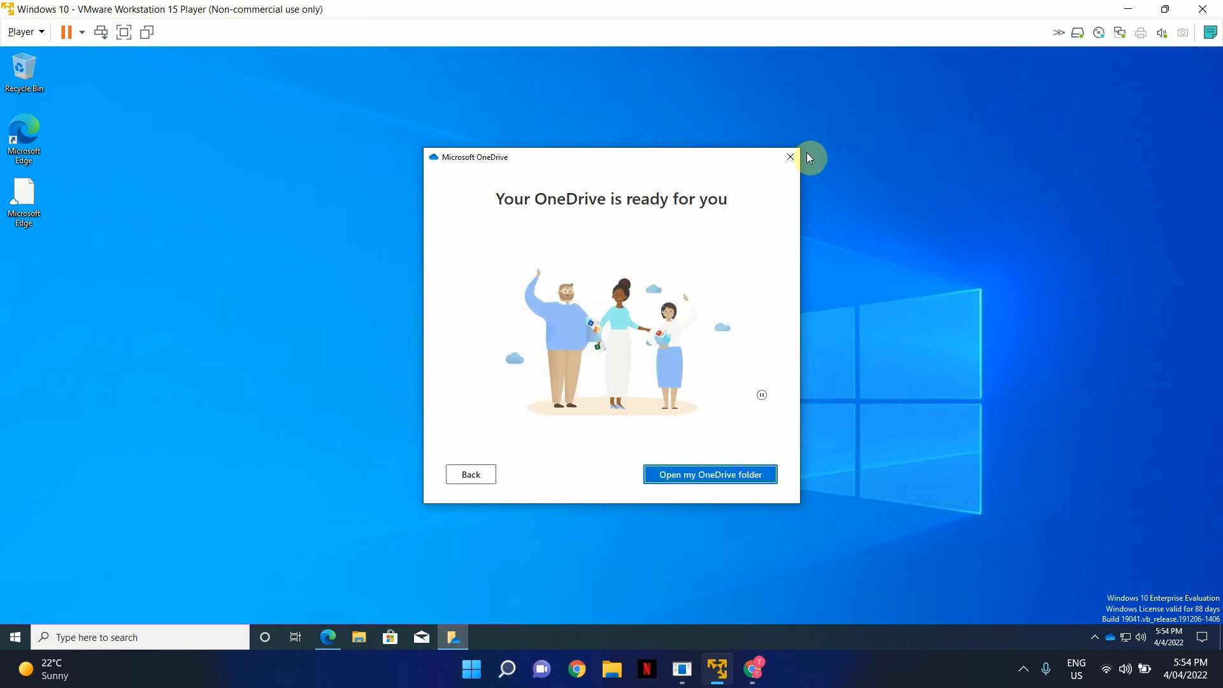
{"action": "left_click", "coordinate": [790, 156]}
{"action": "left_click", "coordinate": [364, 640]}
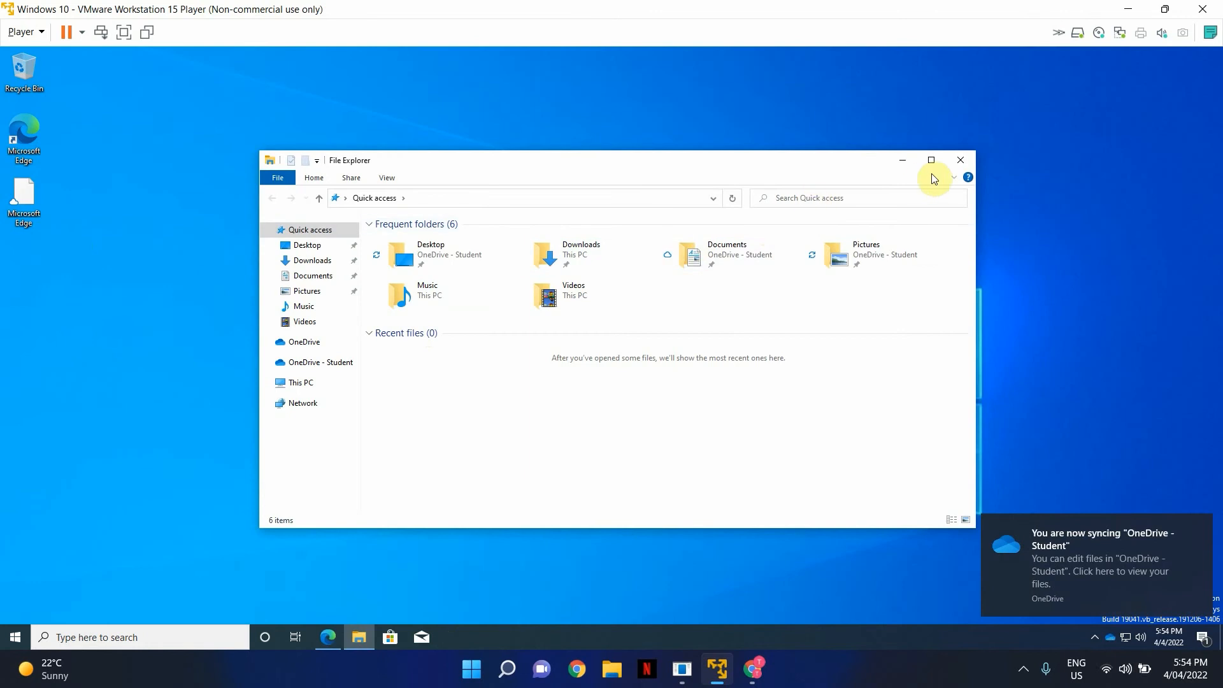
- Browse OneDrive - Student and the Desktop folder in maximised File Explorer, then minimise it
{"action": "left_click", "coordinate": [930, 160]}
{"action": "left_click", "coordinate": [6, 253]}
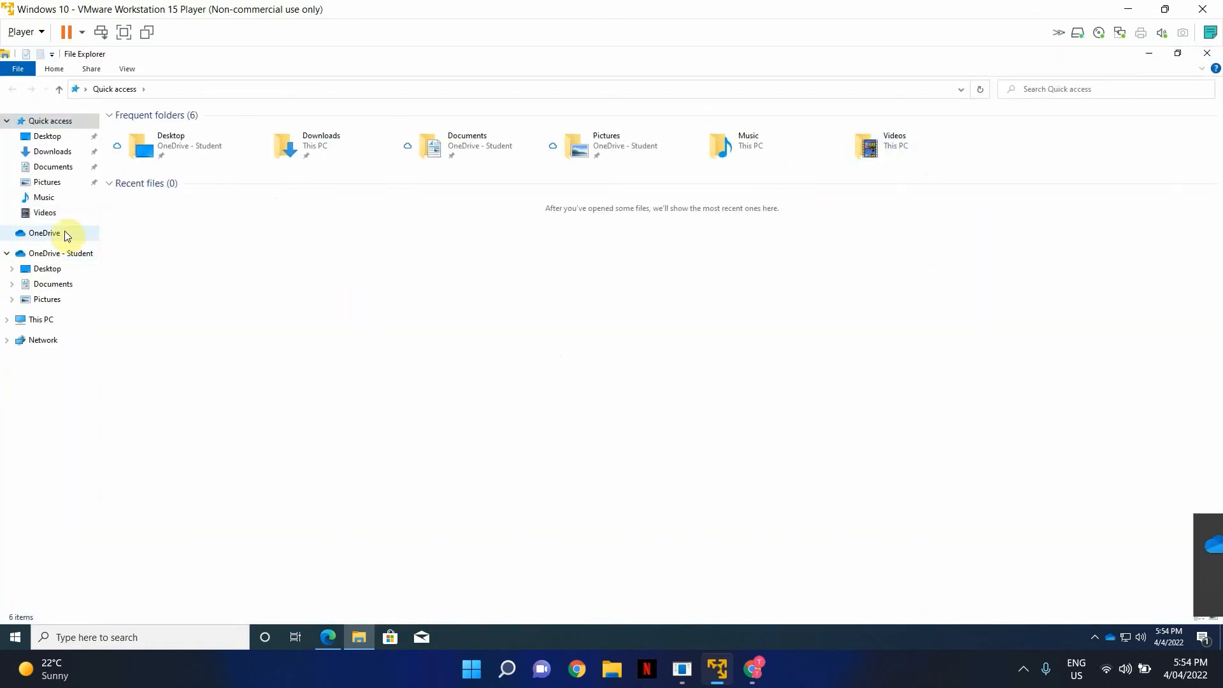
{"action": "left_click", "coordinate": [54, 255]}
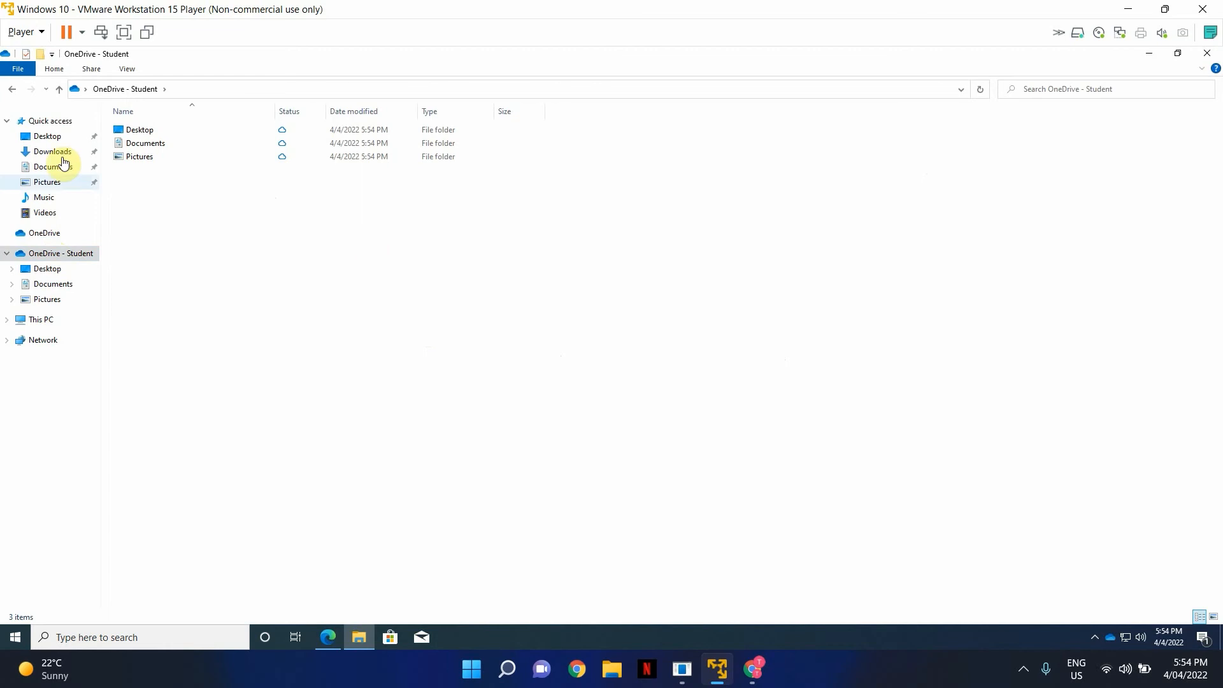
{"action": "left_click", "coordinate": [51, 136]}
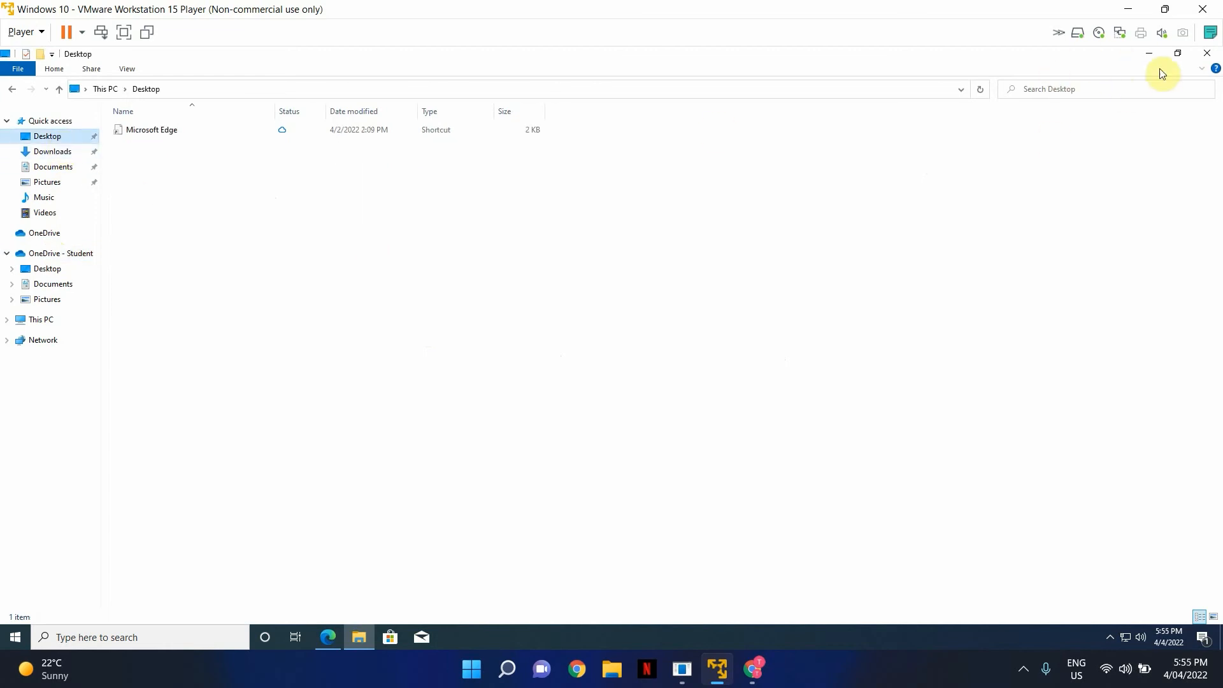
{"action": "left_click", "coordinate": [1145, 56]}
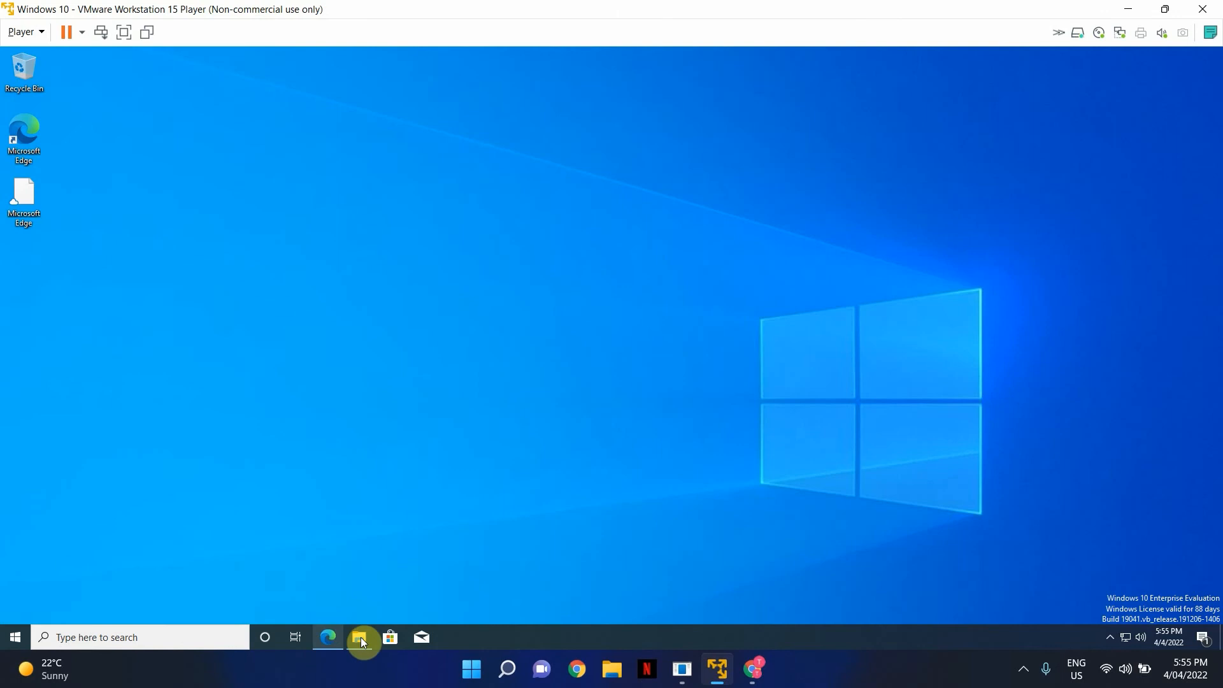
{"action": "left_click", "coordinate": [329, 636]}
- Sign in to portal.office.com in a new tab with the admin e-mail and password, declining Stay signed in
{"action": "left_click", "coordinate": [345, 56]}
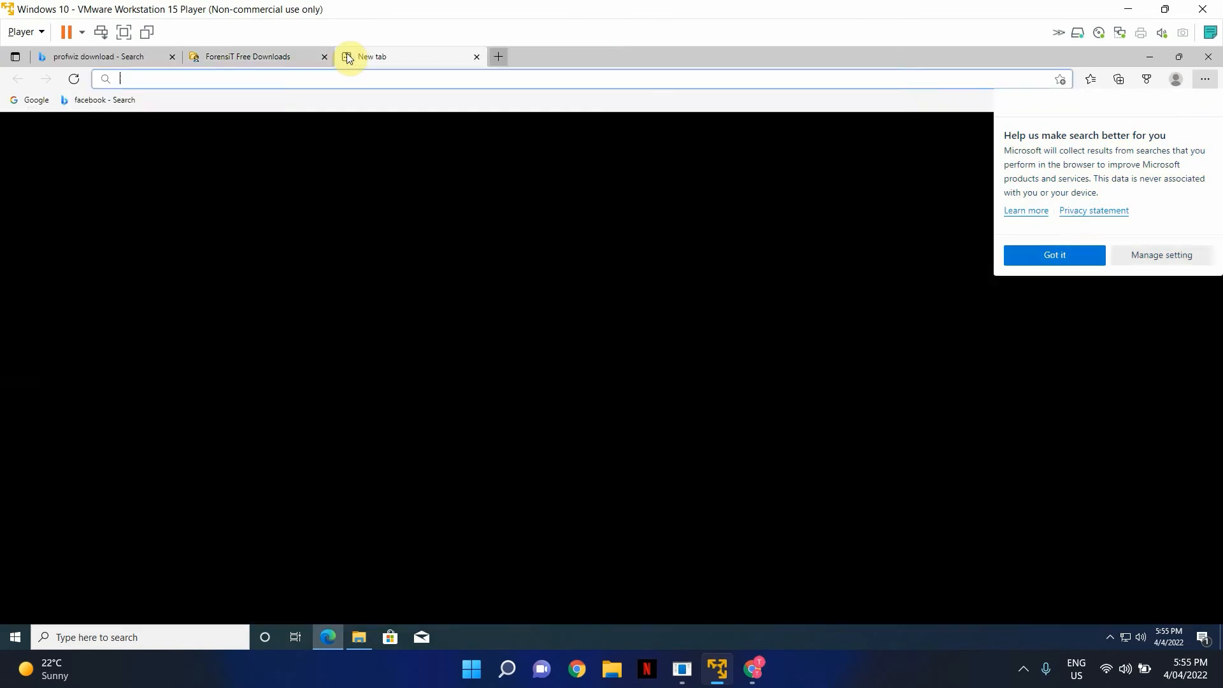
{"action": "type", "text": "portal."}
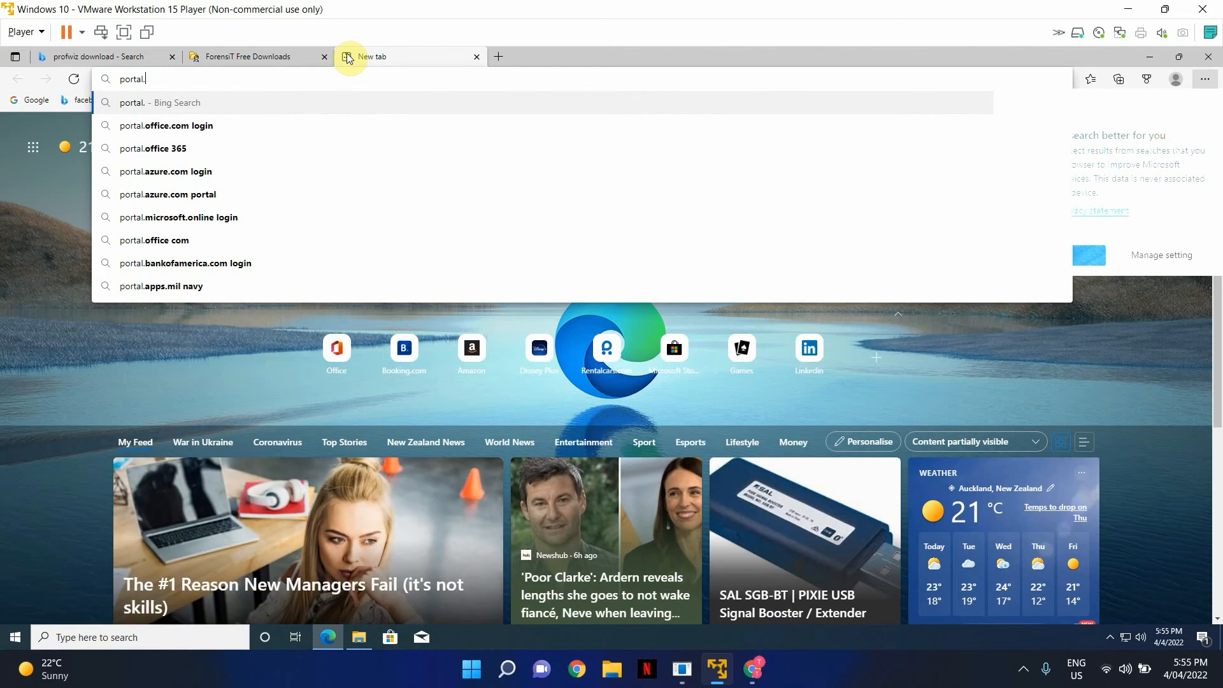
{"action": "type", "text": "office.com"}
{"action": "key", "text": "Return"}
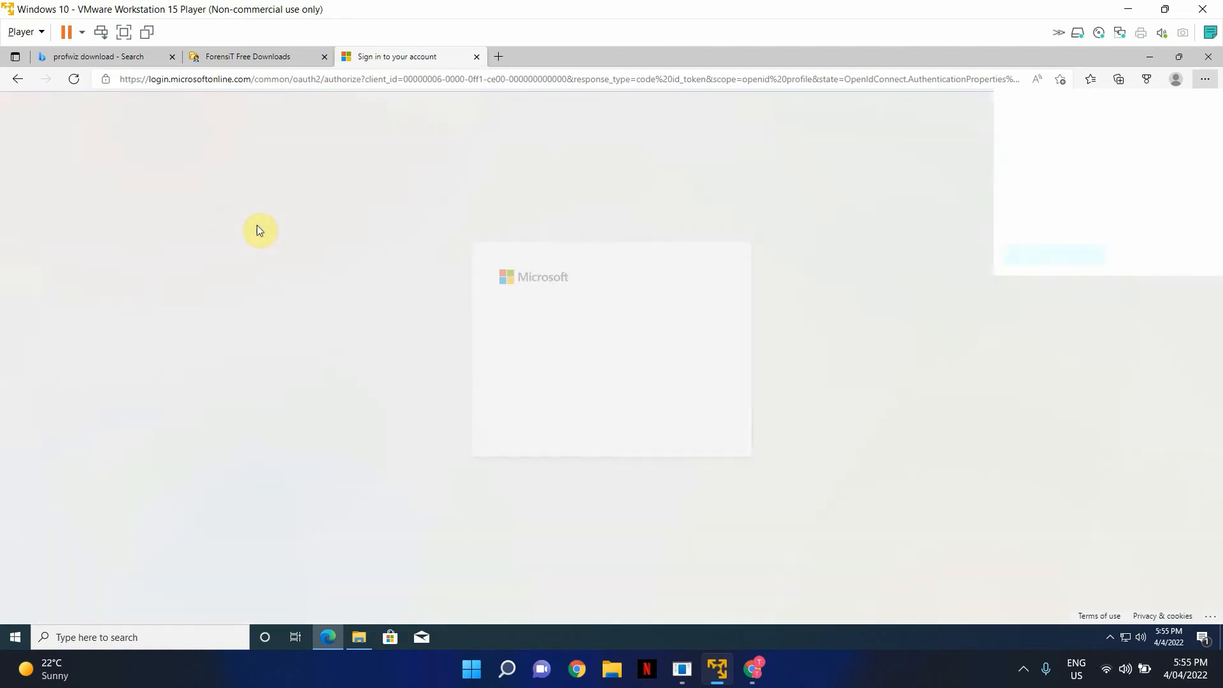
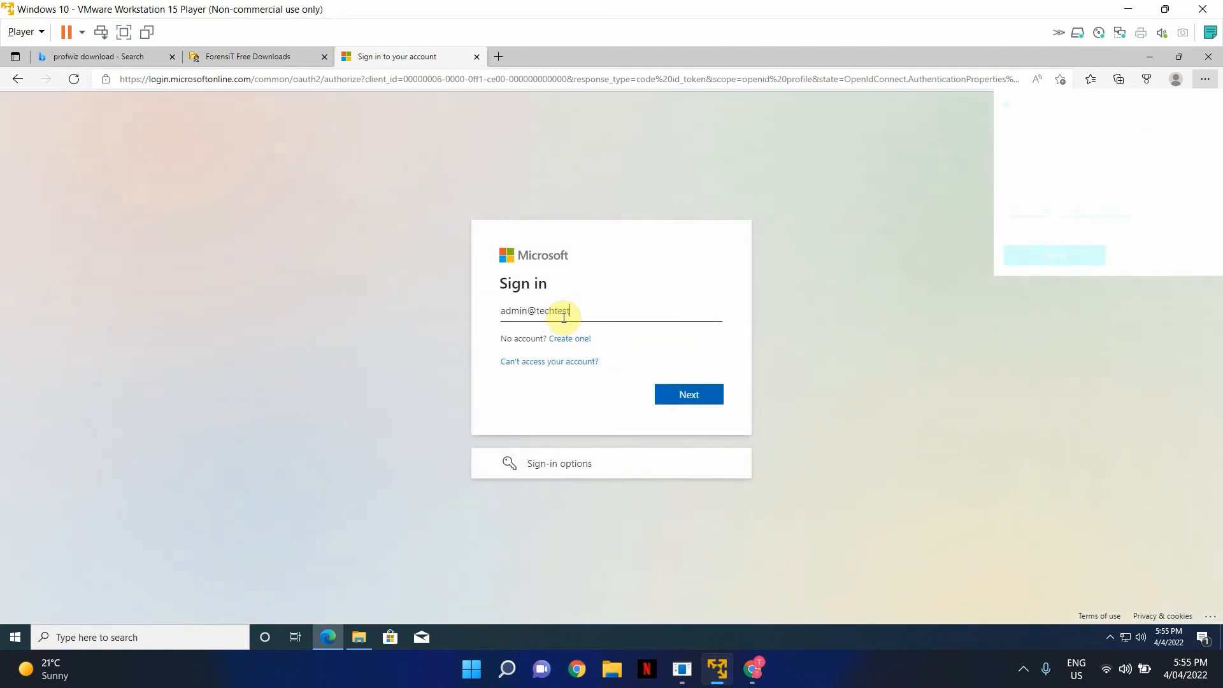
{"action": "key", "text": "Return"}
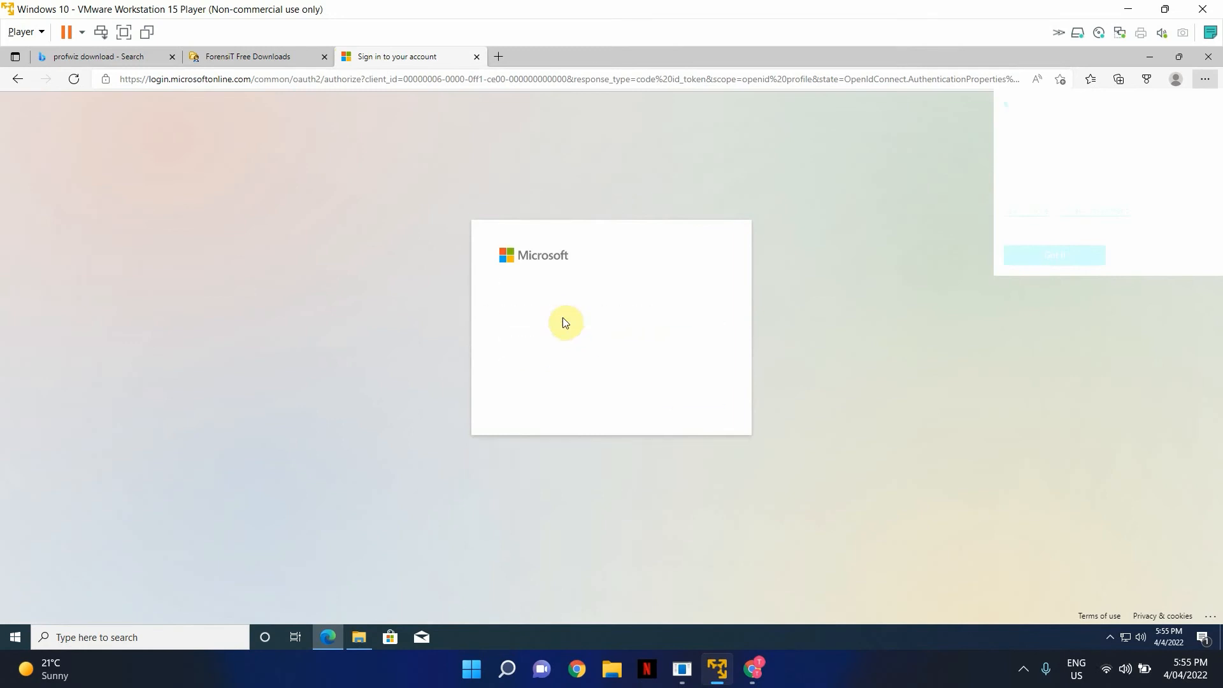
{"action": "type", "text": "•"}
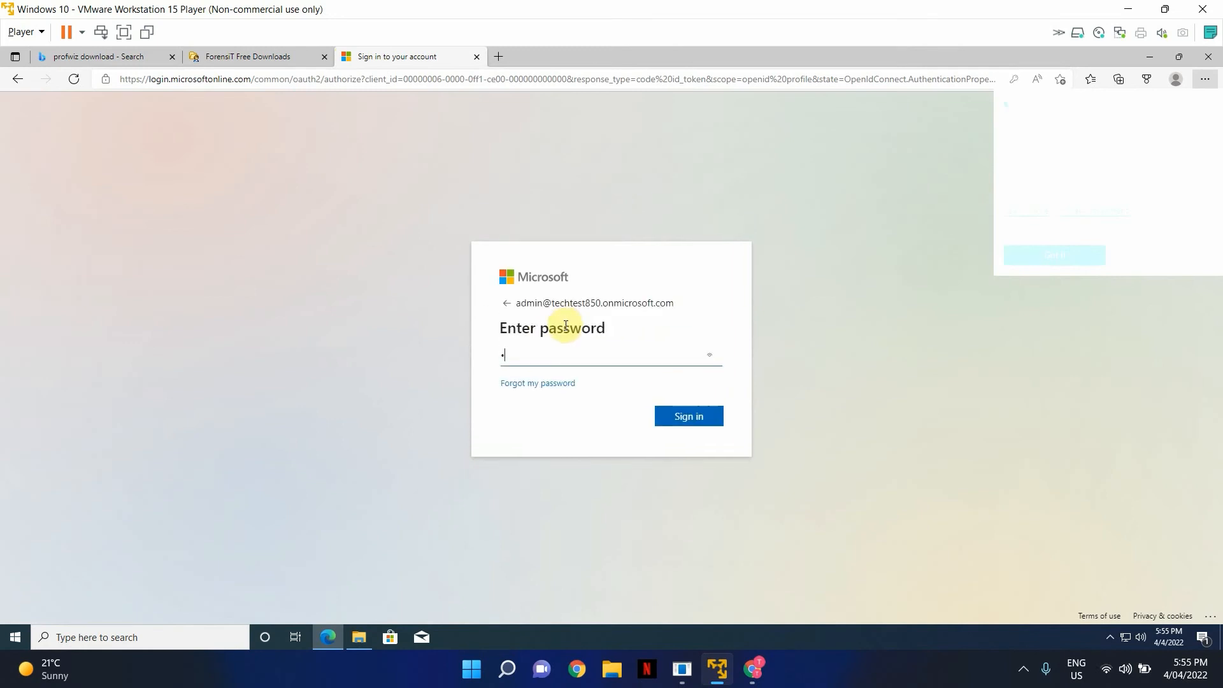
{"action": "type", "text": "••••••"}
{"action": "key", "text": "Return"}
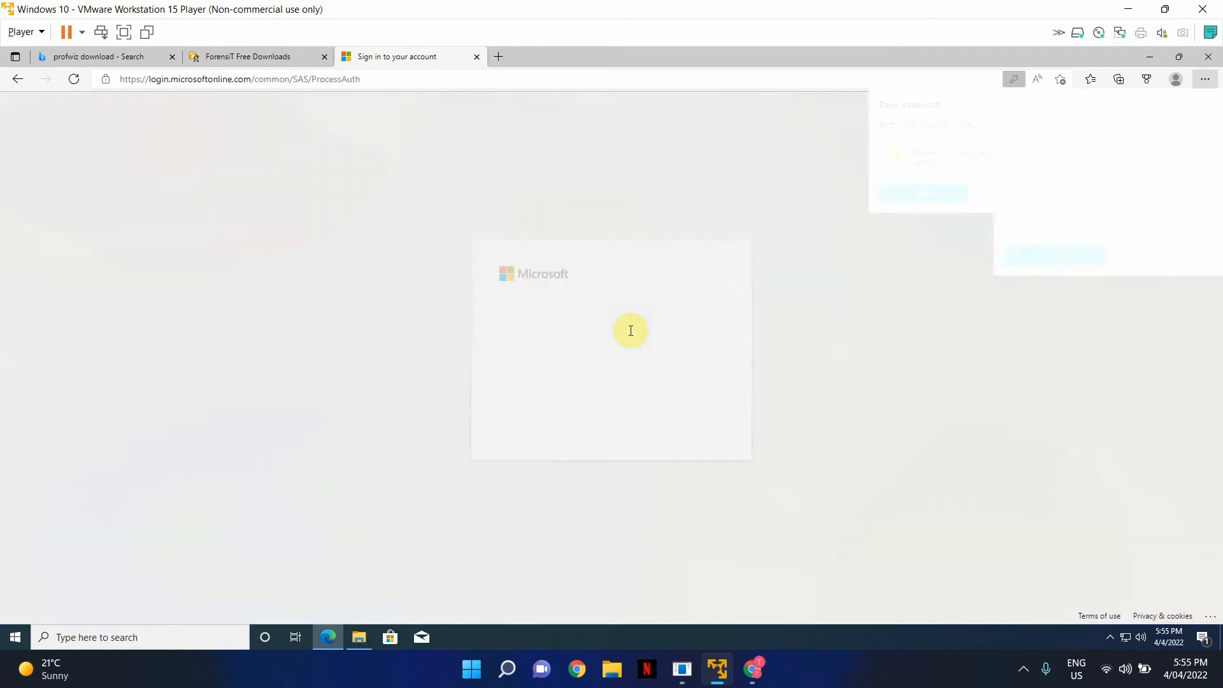
{"action": "left_click", "coordinate": [621, 421]}
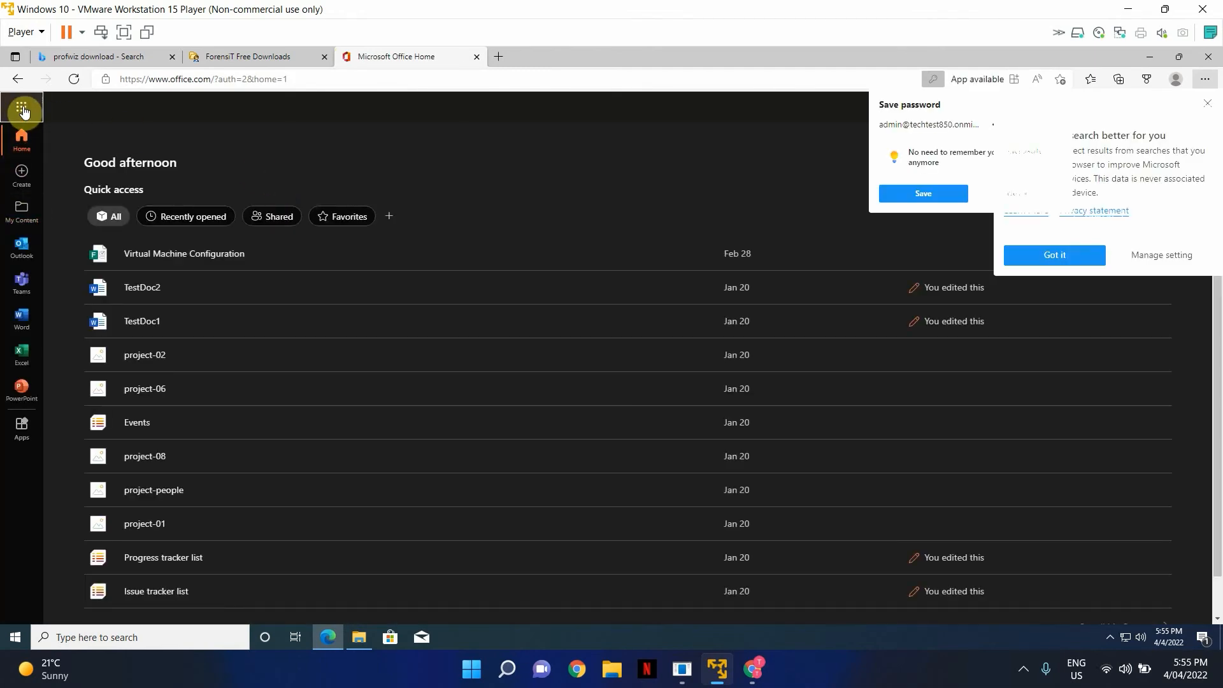
- Go via the app launcher to SharePoint, Demo Site 1, and its Document library
{"action": "left_click", "coordinate": [23, 112]}
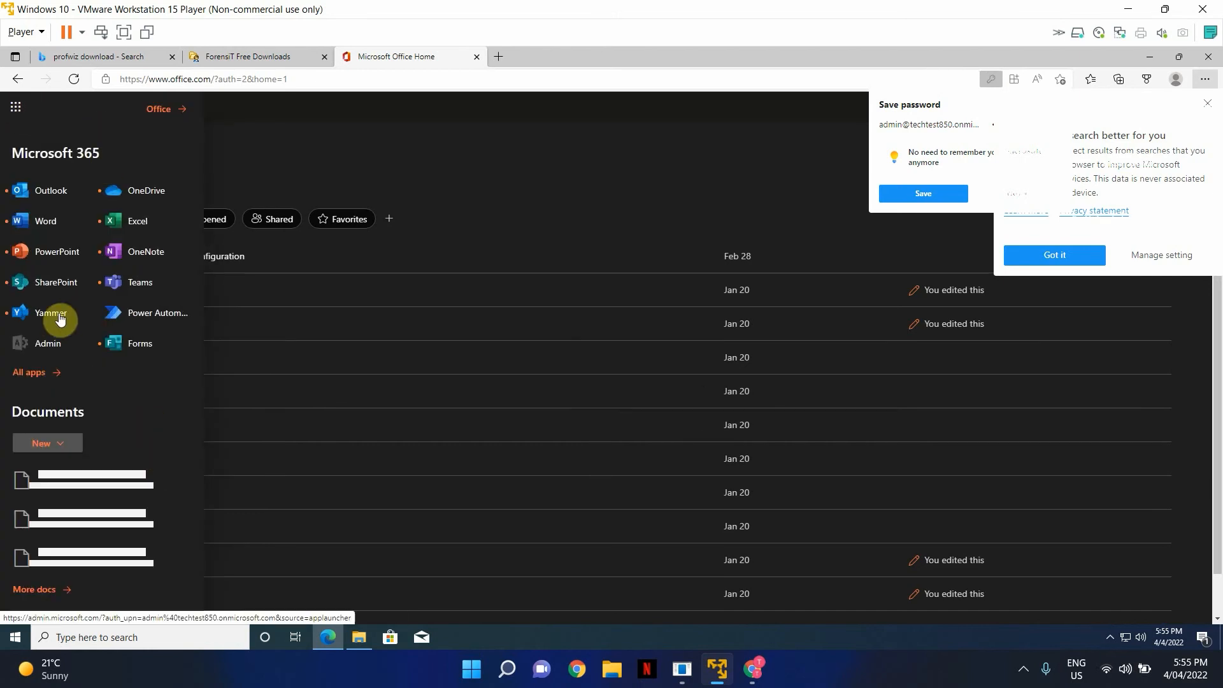
{"action": "left_click", "coordinate": [61, 291]}
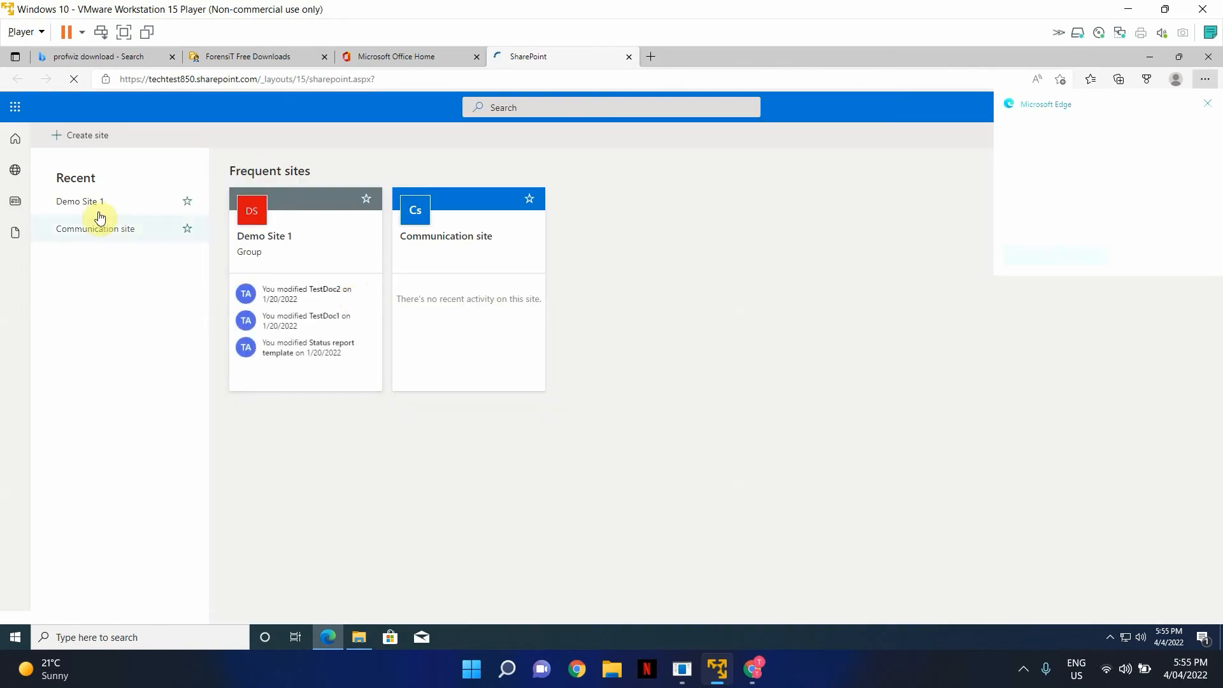
{"action": "left_click", "coordinate": [89, 202]}
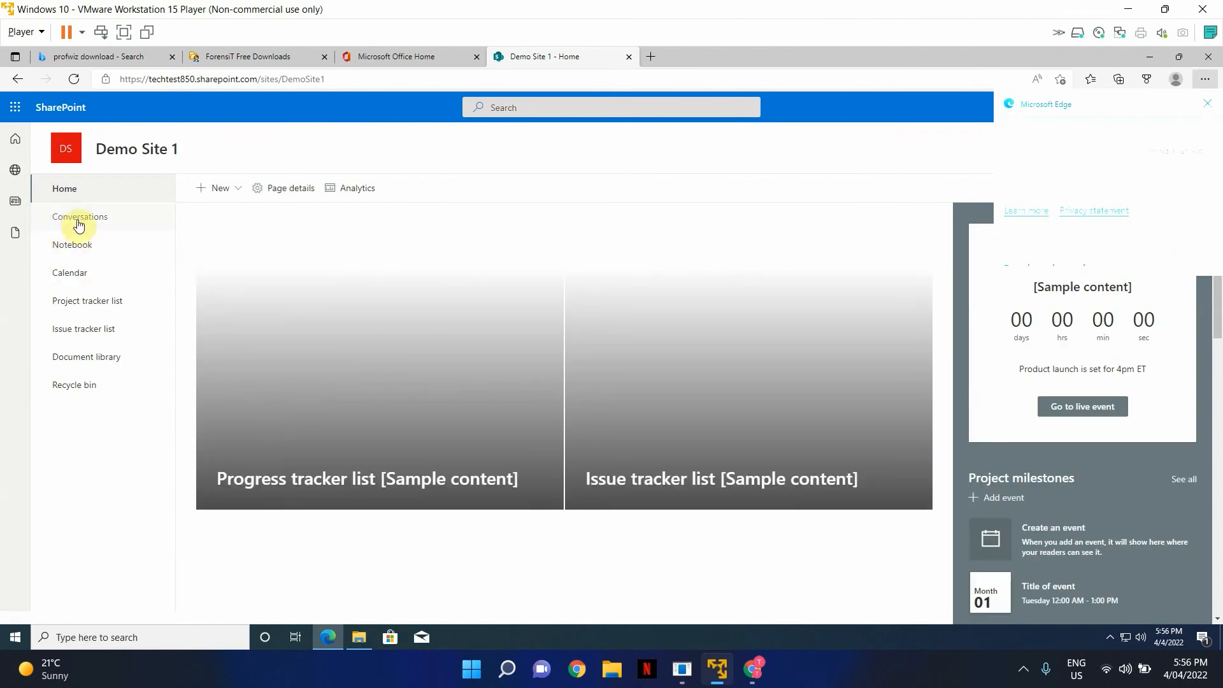
{"action": "left_click", "coordinate": [100, 357]}
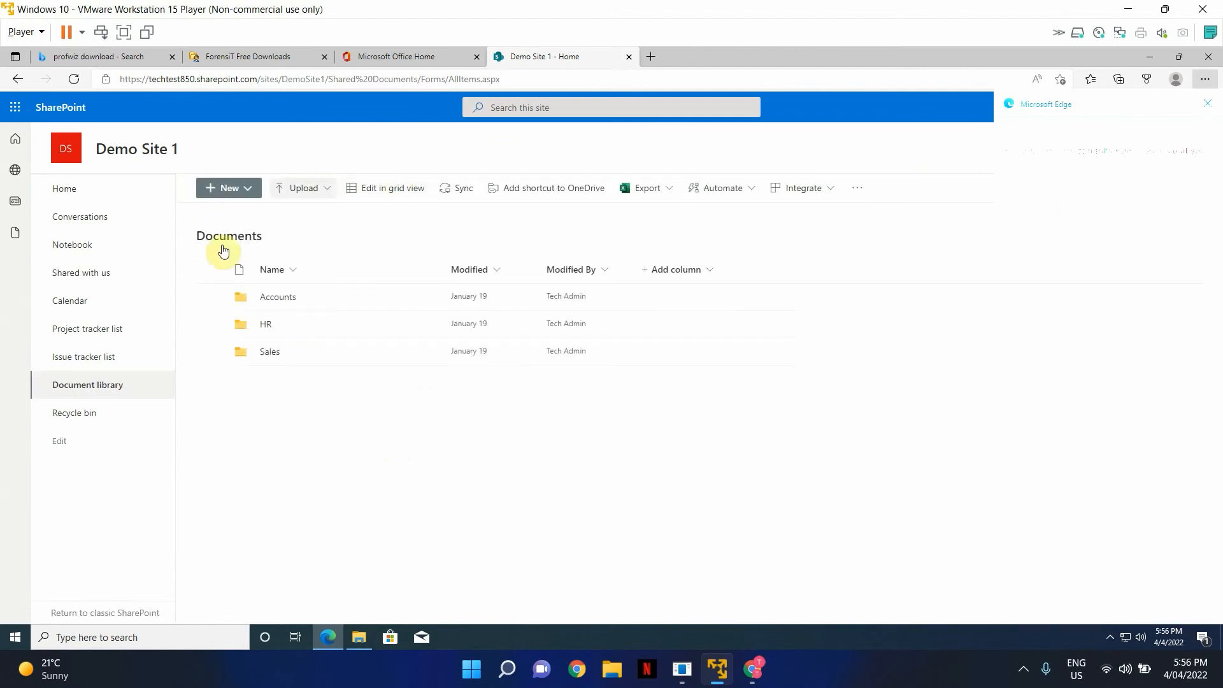
- Sync the Demo Site 1 library, always allowing OneDrive to open, then minimise Edge for File Explorer
{"action": "left_click", "coordinate": [462, 188]}
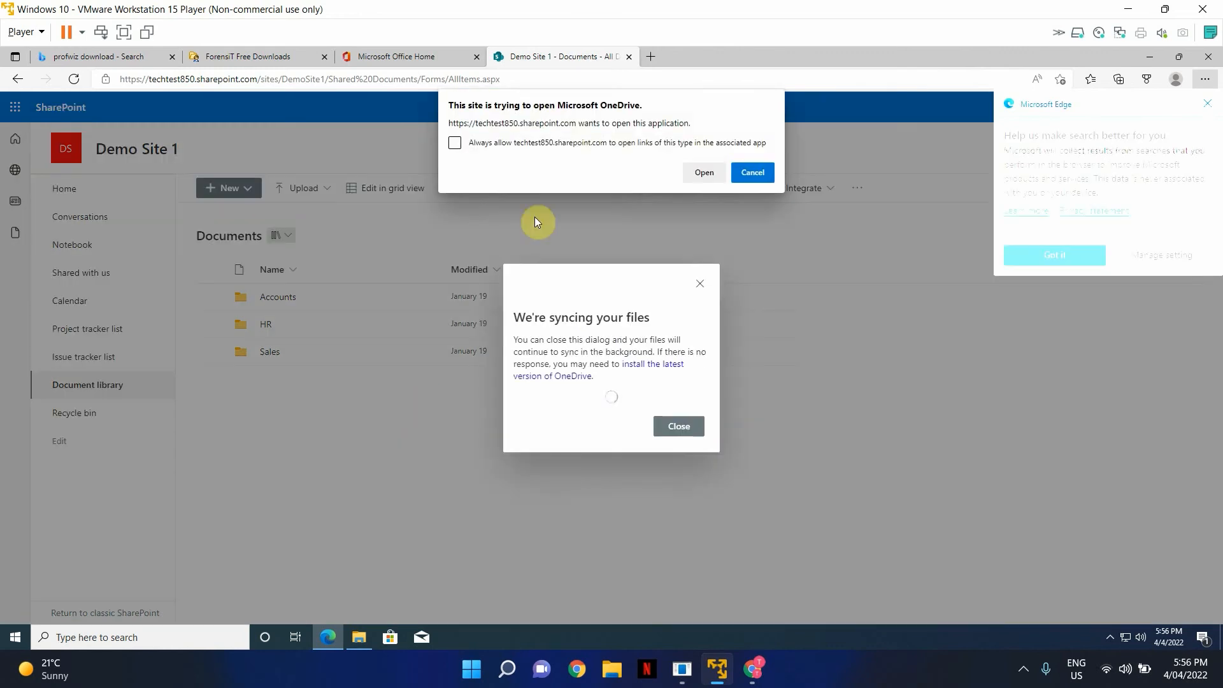
{"action": "left_click", "coordinate": [556, 142]}
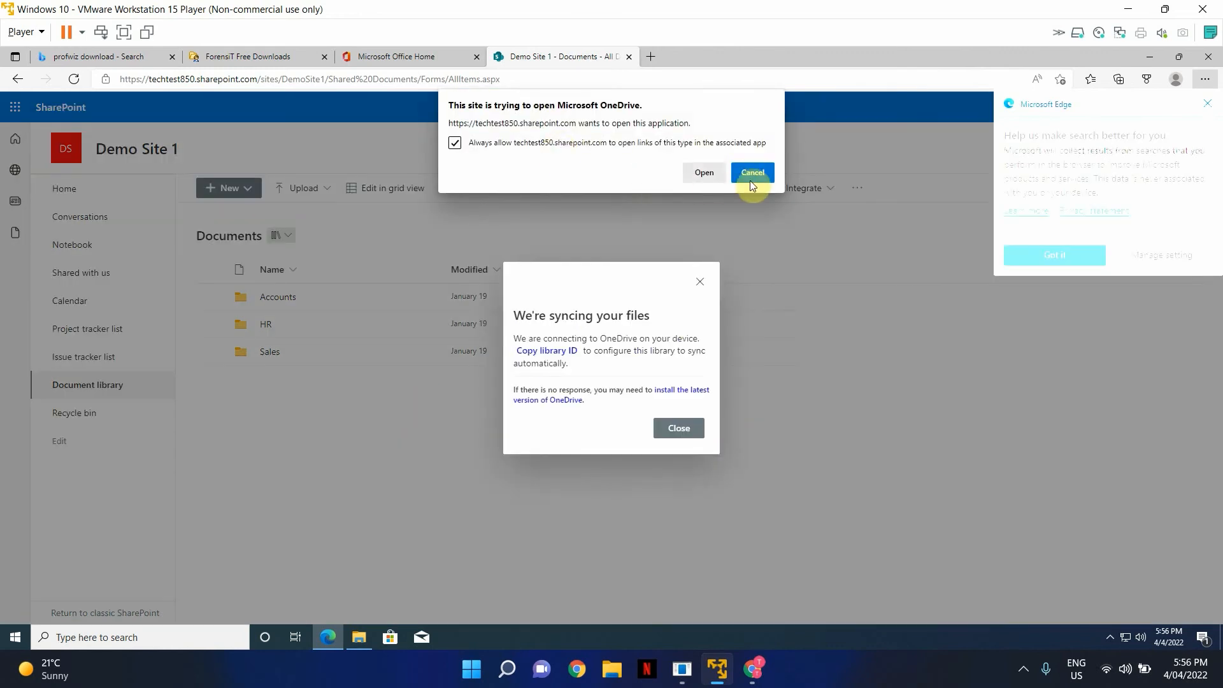
{"action": "left_click", "coordinate": [704, 172]}
{"action": "left_click", "coordinate": [665, 413]}
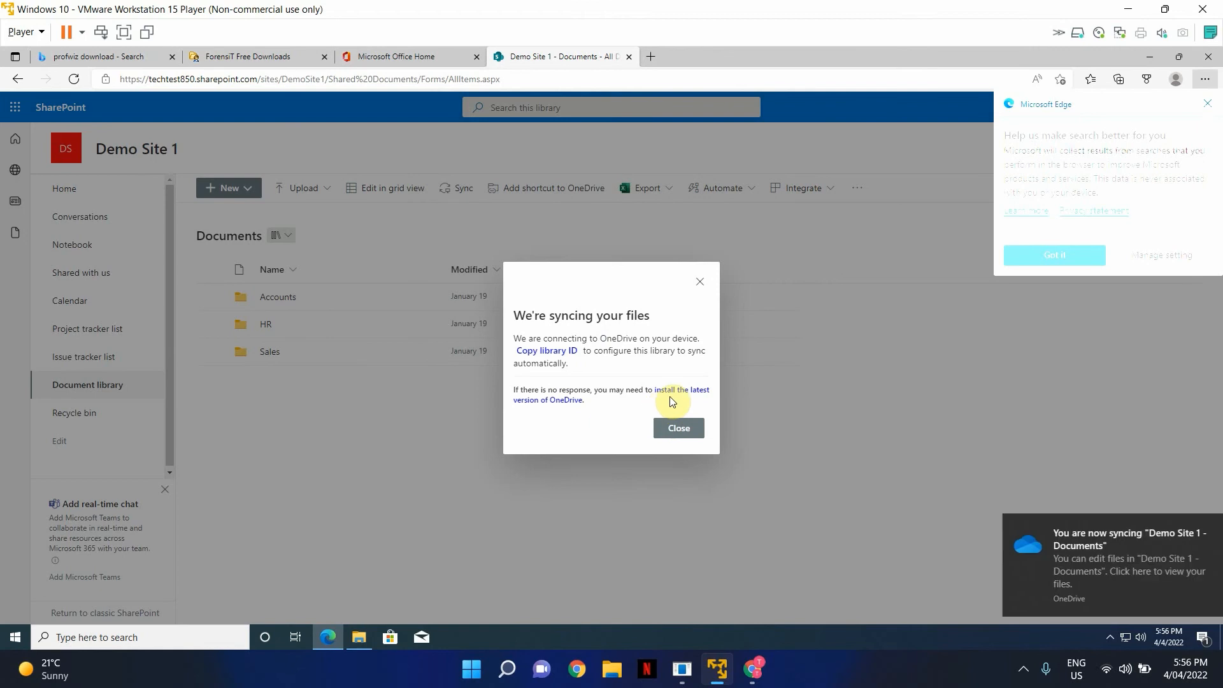
{"action": "left_click", "coordinate": [1147, 61]}
{"action": "left_click", "coordinate": [368, 639]}
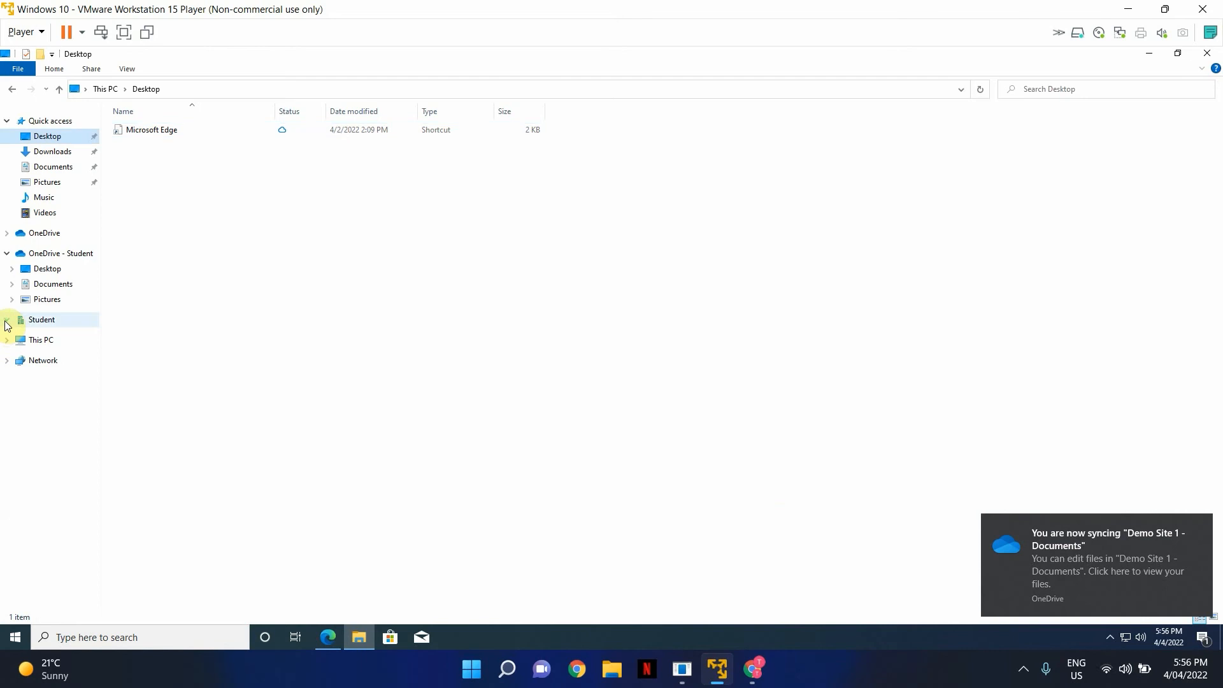
- Expand Student and Demo Site 1 - Documents to show the Accounts, HR and Sales folders
{"action": "left_click", "coordinate": [8, 319]}
{"action": "left_click", "coordinate": [13, 336]}
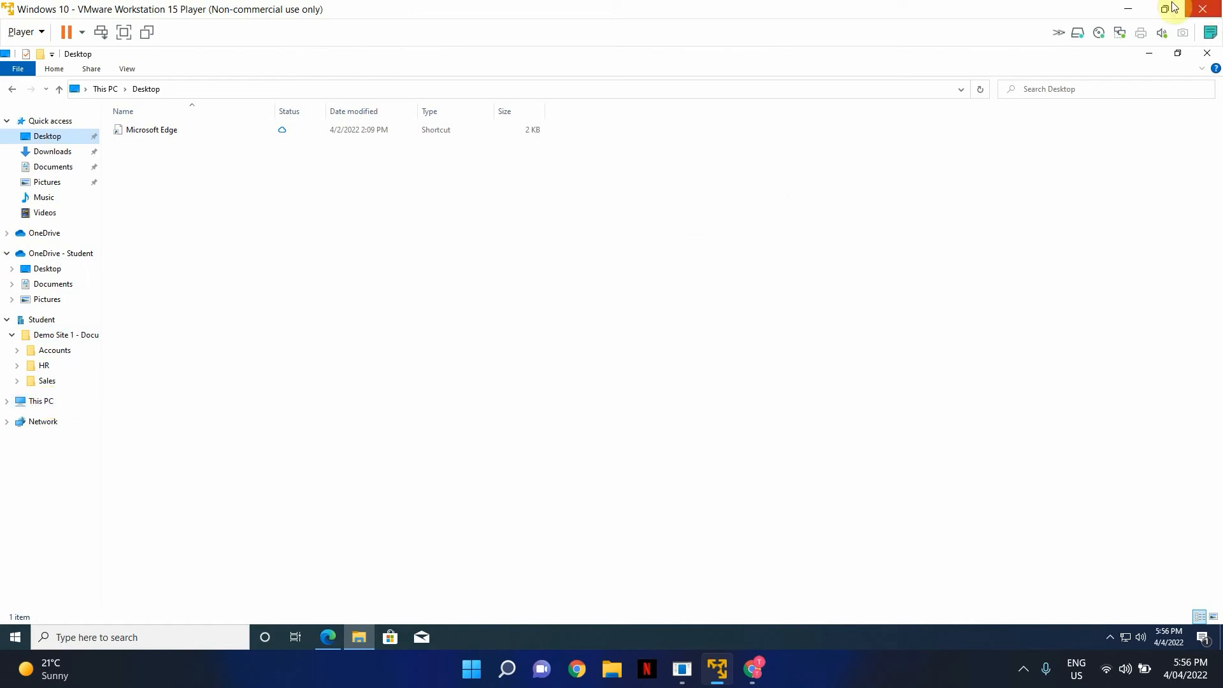
{"action": "left_click", "coordinate": [730, 363]}
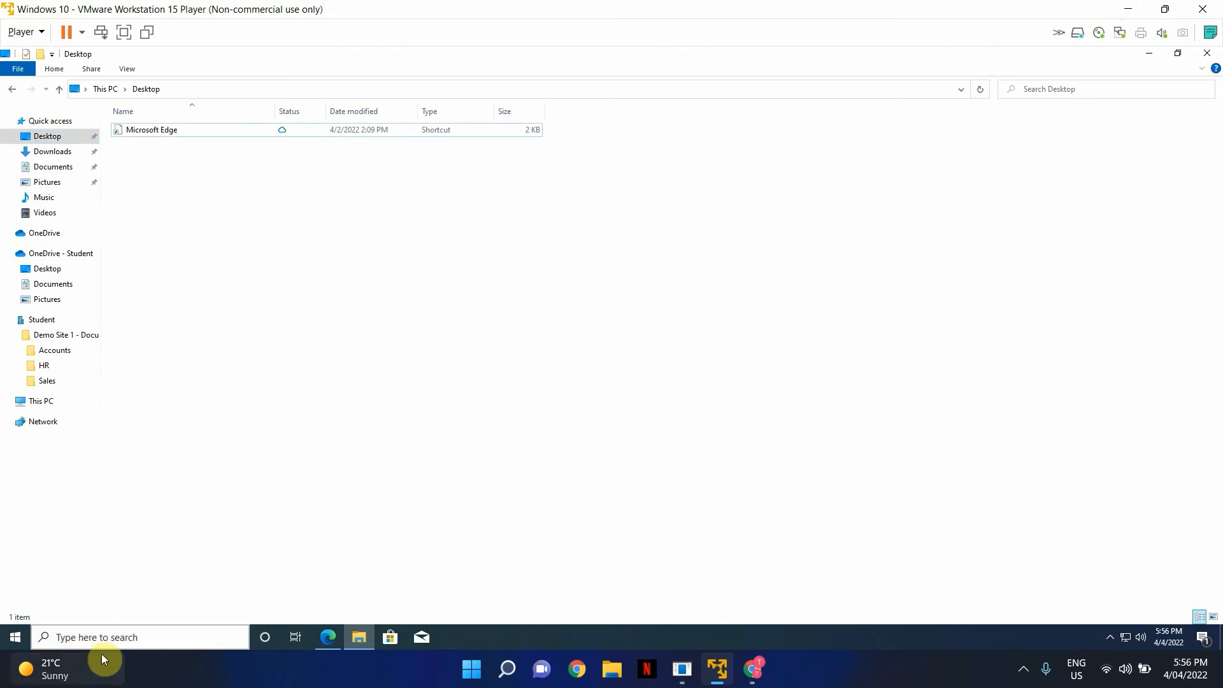
{"action": "left_click", "coordinate": [137, 637]}
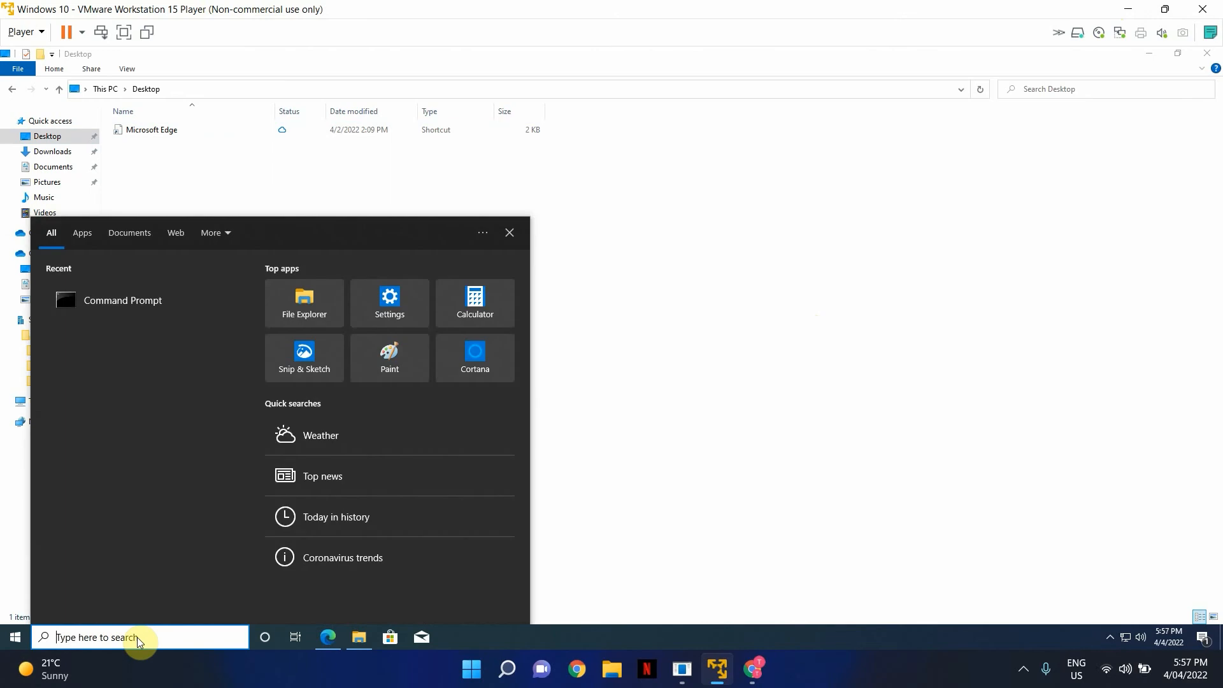
- In Settings, go to Accounts > Access work or school, maximise the window, and choose Connect
{"action": "left_click", "coordinate": [14, 638]}
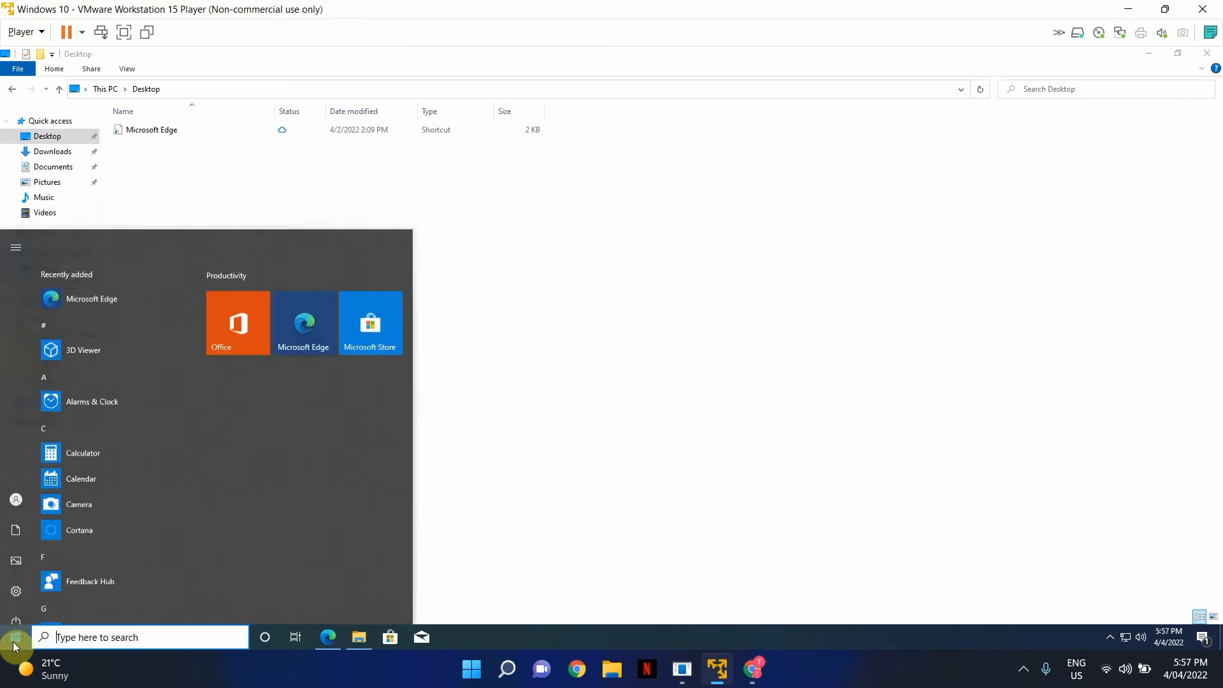
{"action": "left_click", "coordinate": [16, 578]}
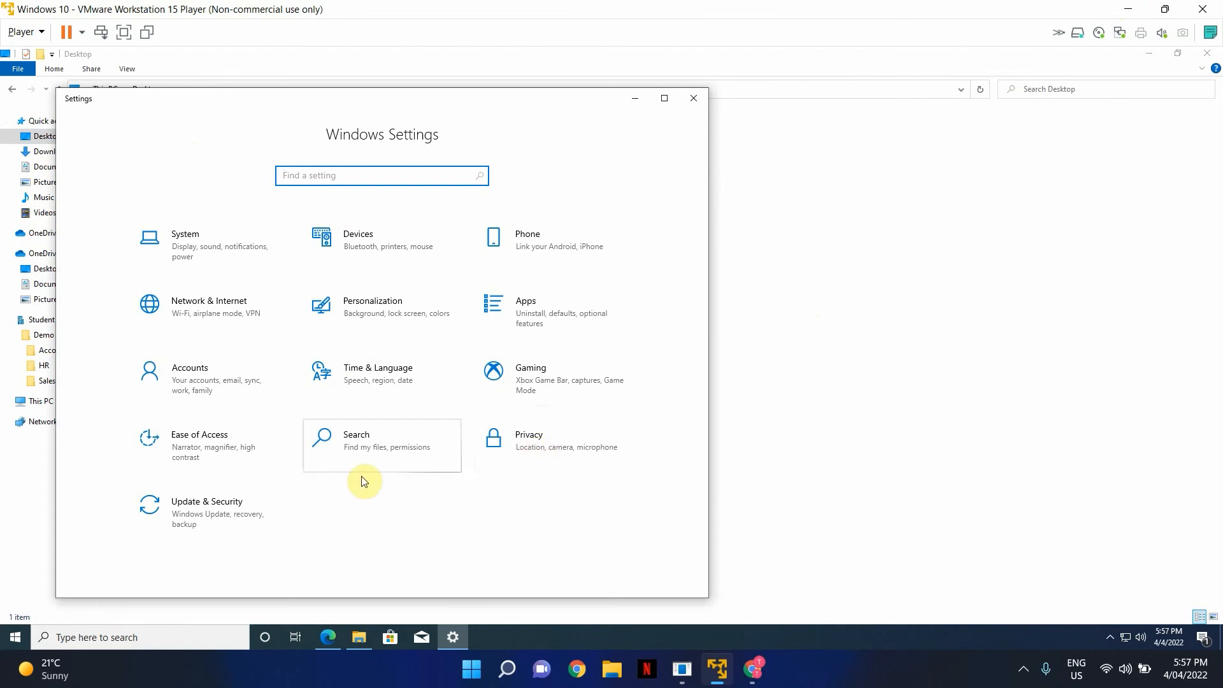
{"action": "left_click", "coordinate": [237, 379]}
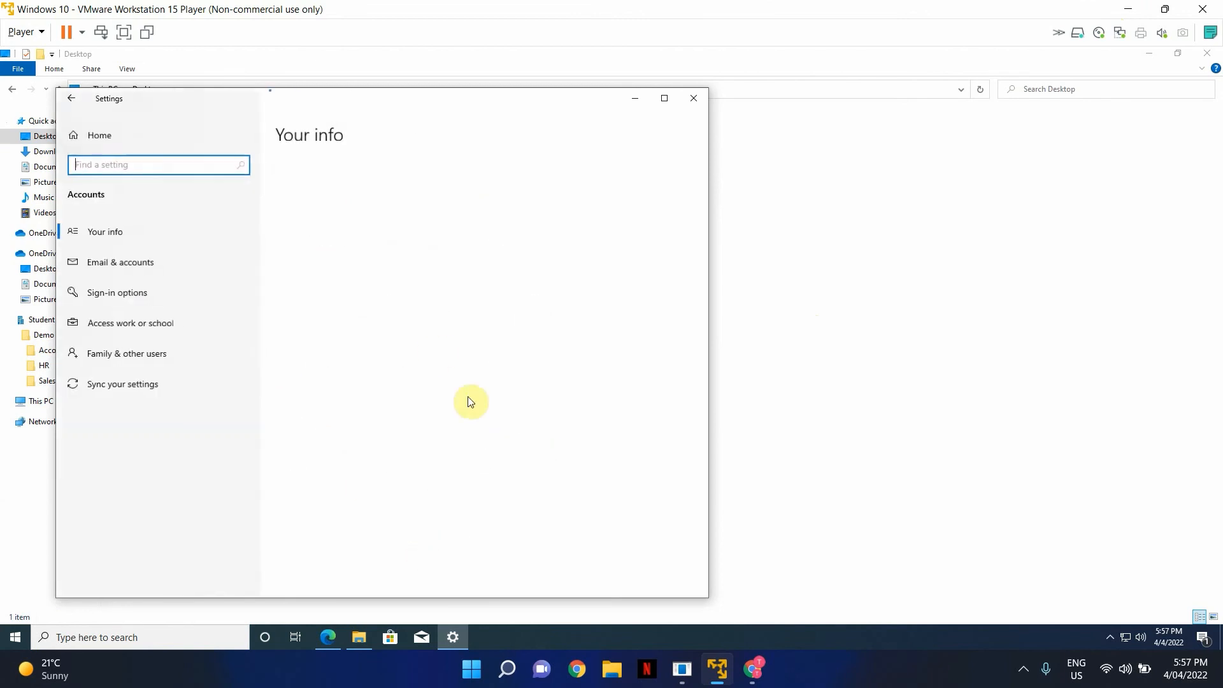
{"action": "left_click", "coordinate": [167, 326]}
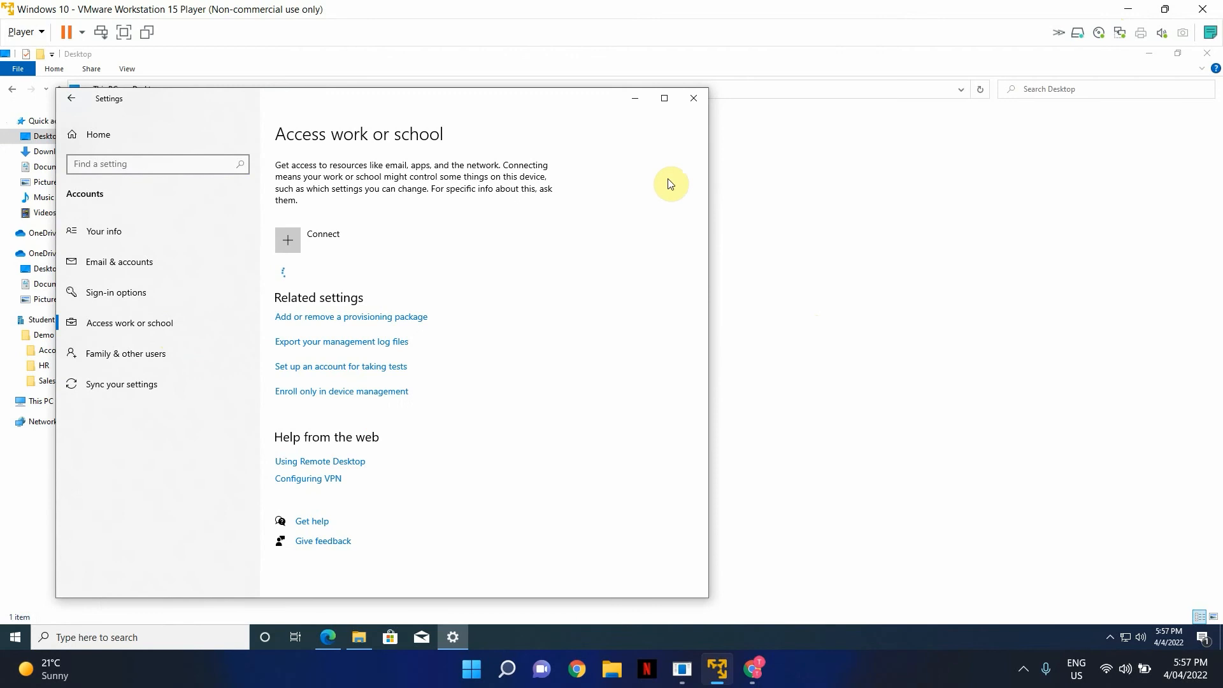
{"action": "left_click", "coordinate": [664, 100]}
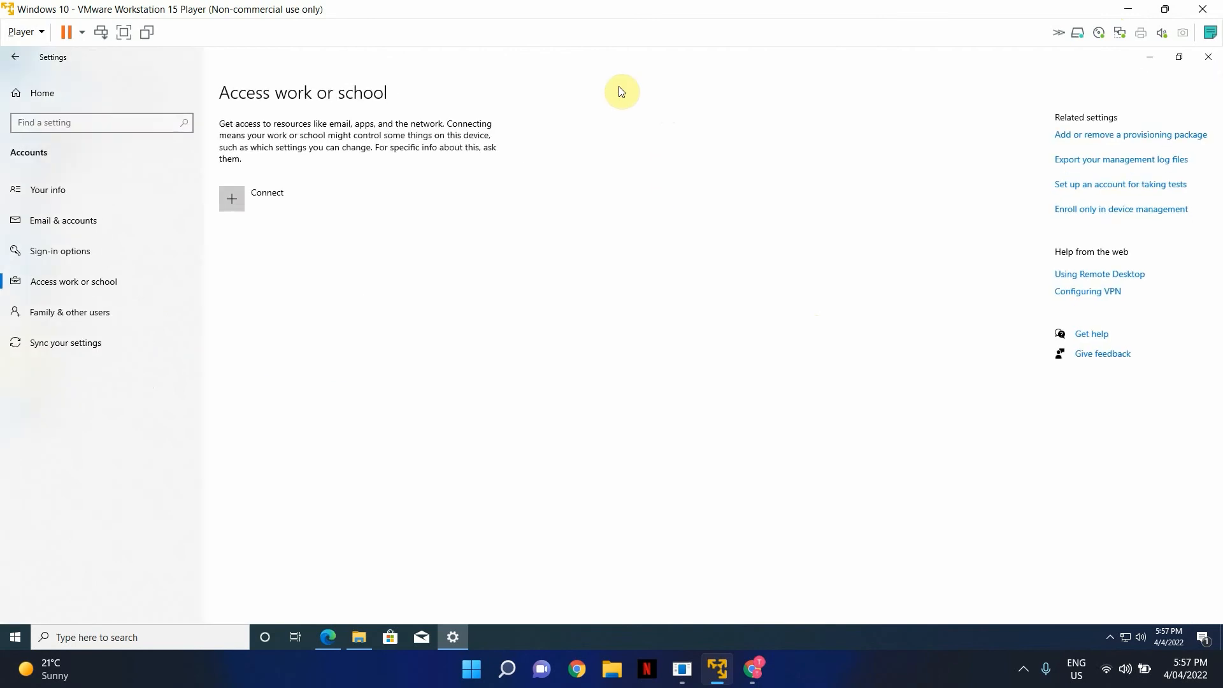
{"action": "left_click", "coordinate": [304, 201]}
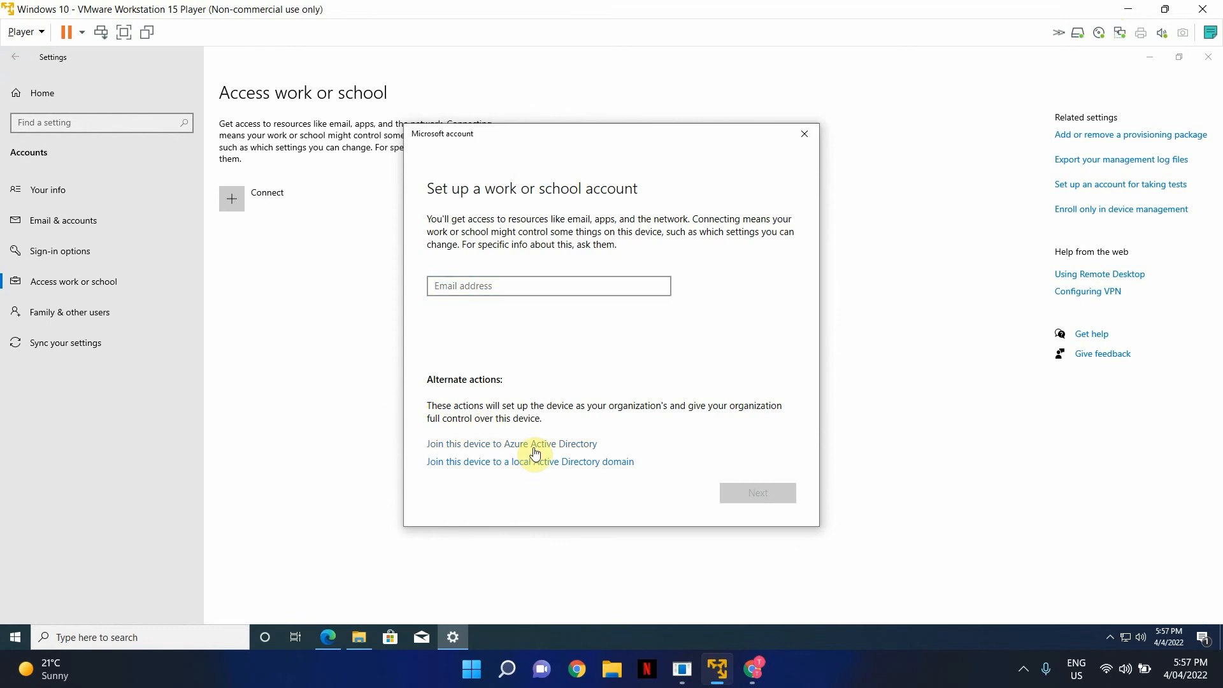
- Join the device to Azure Active Directory using the admin e-mail and password, confirm Join and Done, then close Settings
{"action": "left_click", "coordinate": [533, 447]}
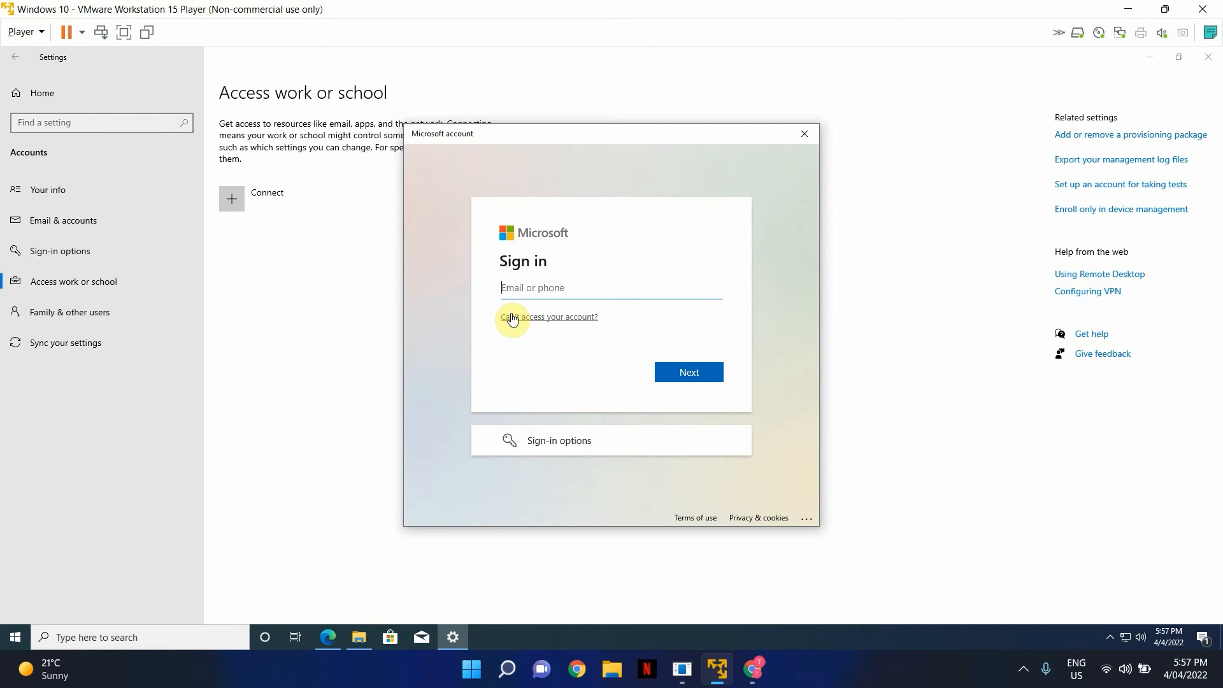
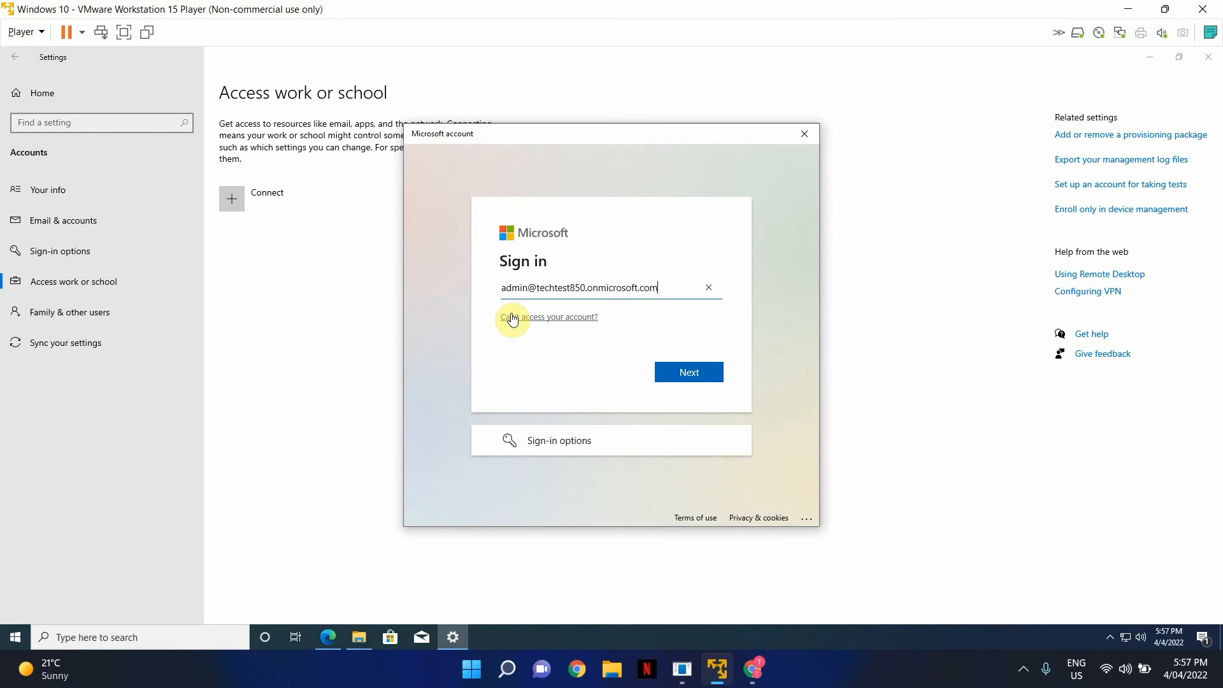
{"action": "key", "text": "Return"}
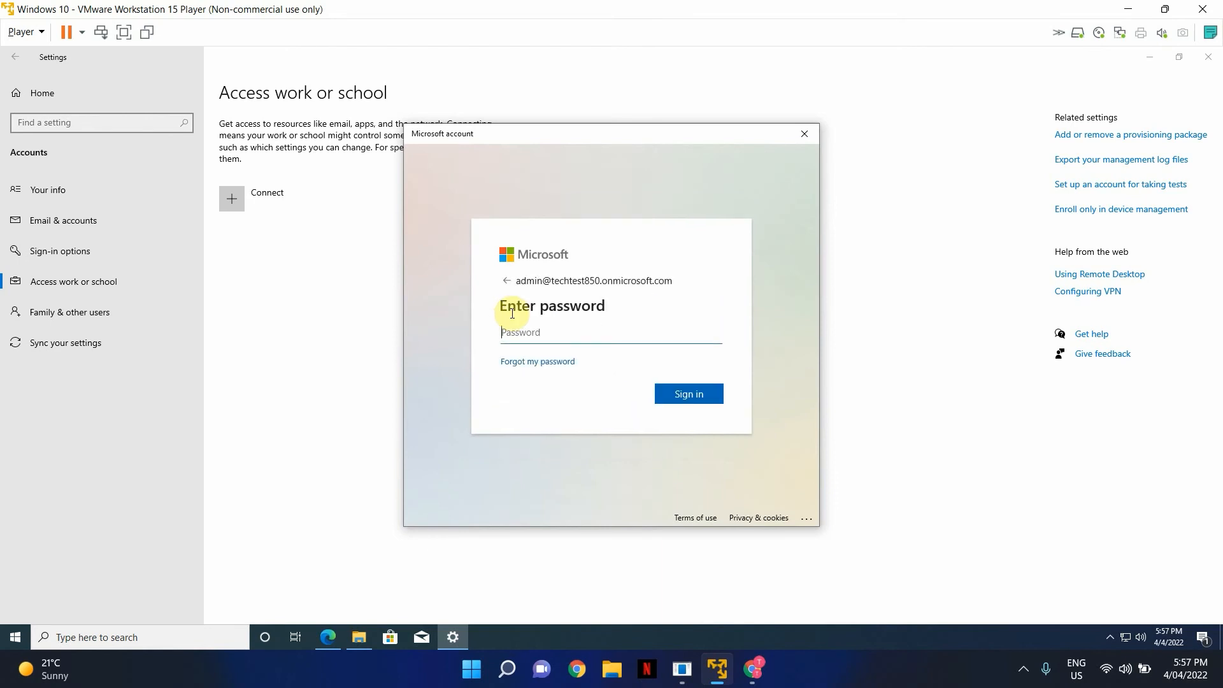
{"action": "type", "text": "*********"}
{"action": "key", "text": "Return"}
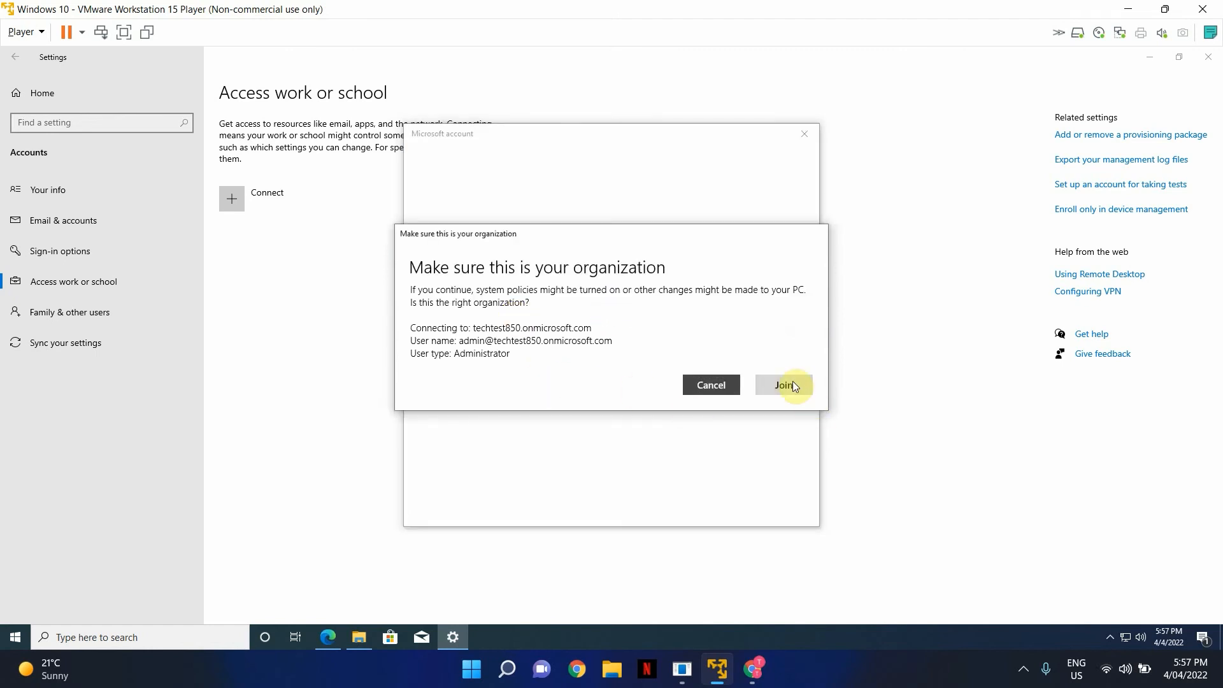
{"action": "left_click", "coordinate": [785, 385]}
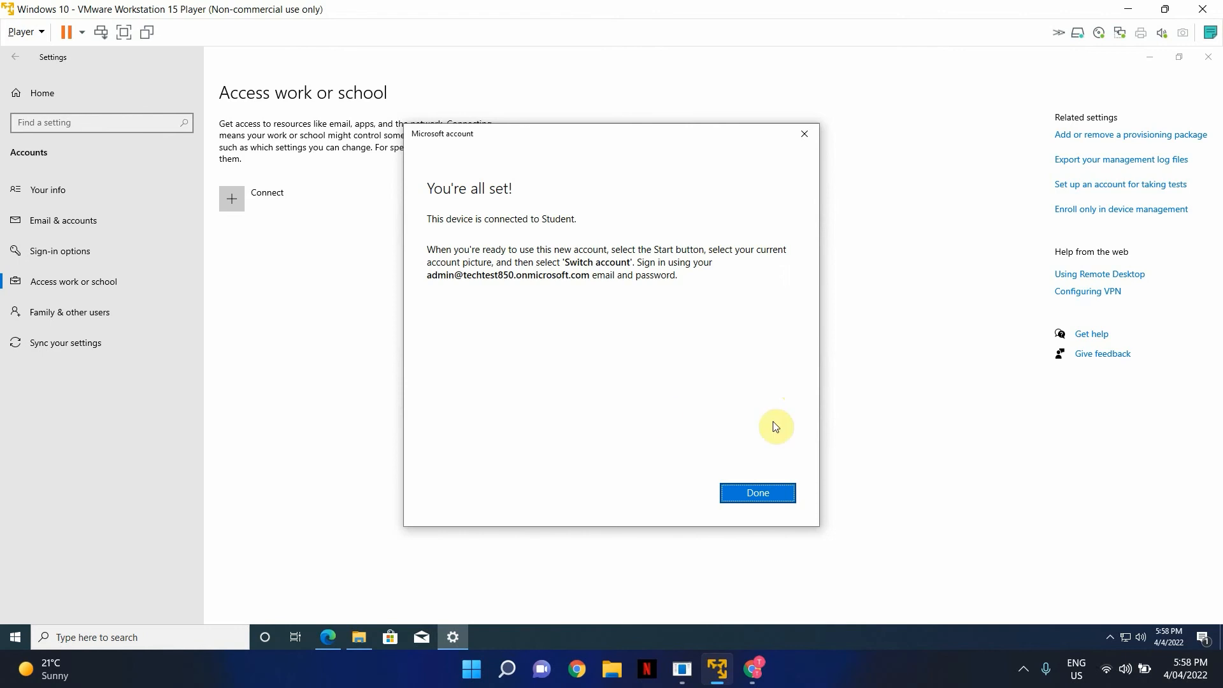
{"action": "left_click", "coordinate": [757, 492]}
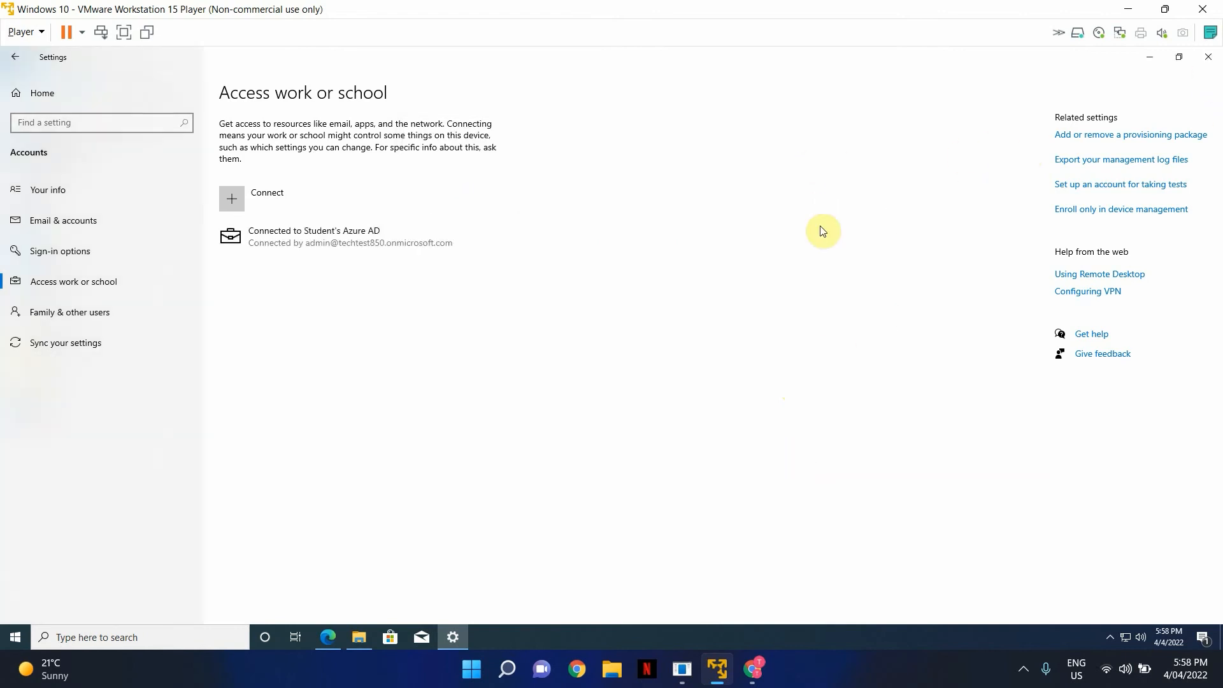
{"action": "left_click", "coordinate": [1208, 62]}
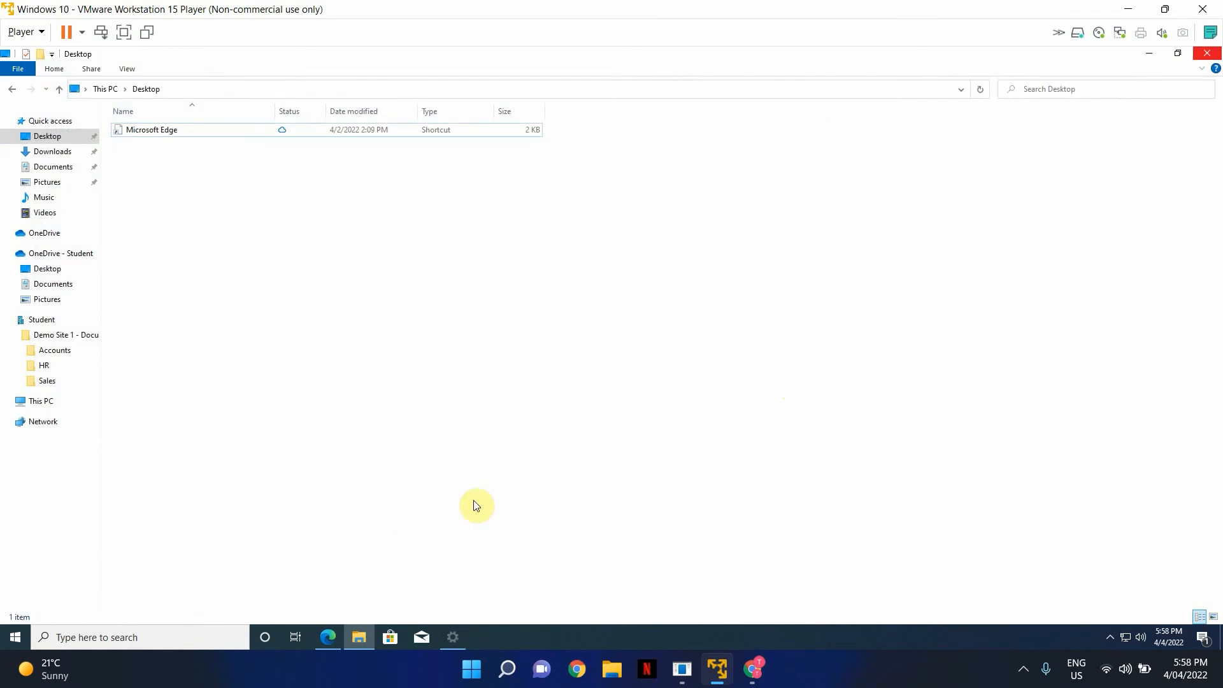
- Run 'net localgroup users' and 'net localgroup administrators' in Command Prompt, then close it
{"action": "left_click", "coordinate": [1216, 54]}
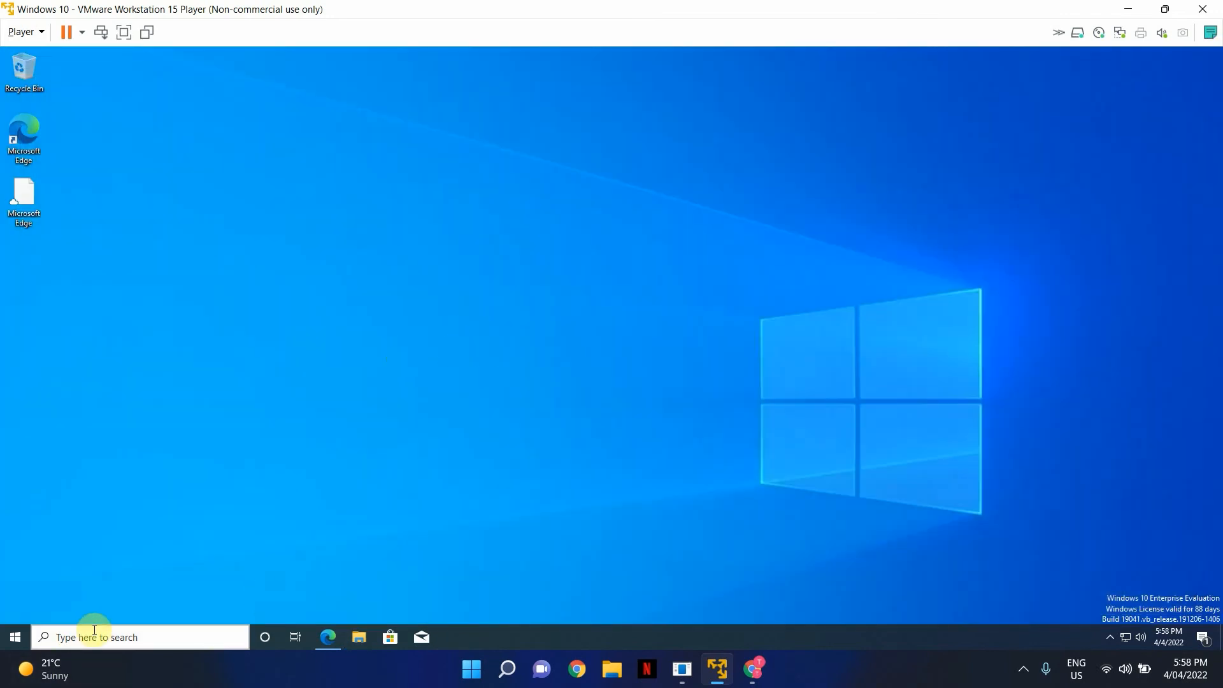
{"action": "left_click", "coordinate": [131, 637]}
{"action": "type", "text": "cmd"}
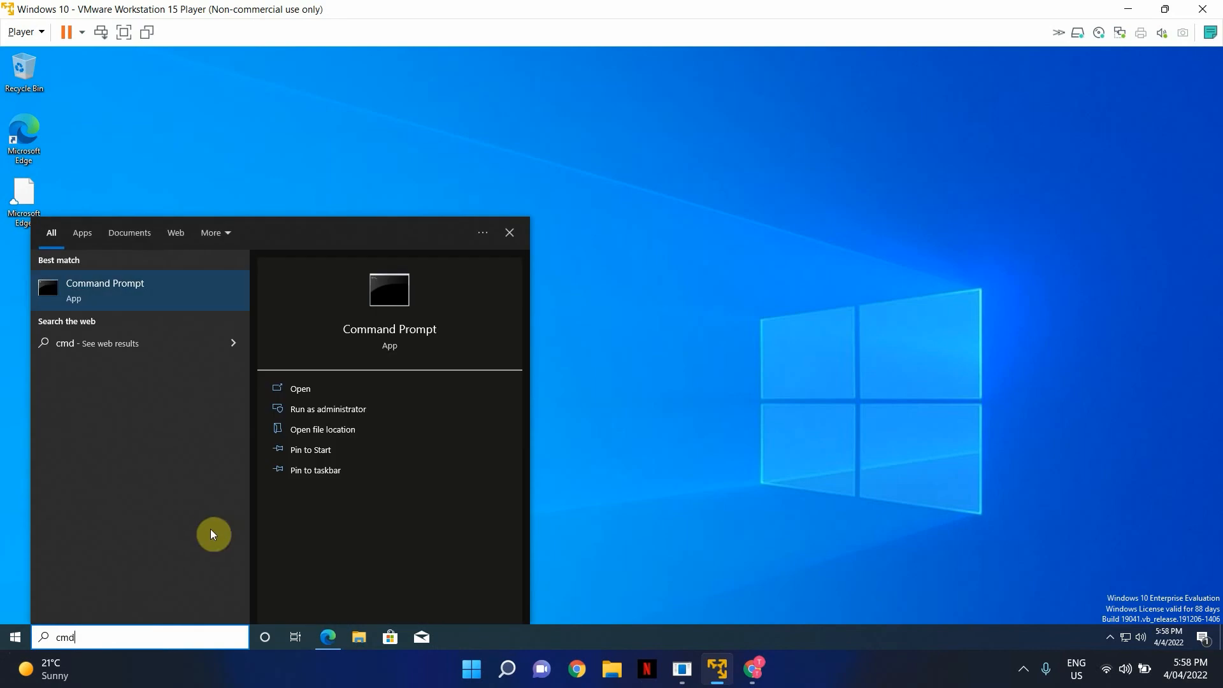
{"action": "left_click", "coordinate": [322, 392]}
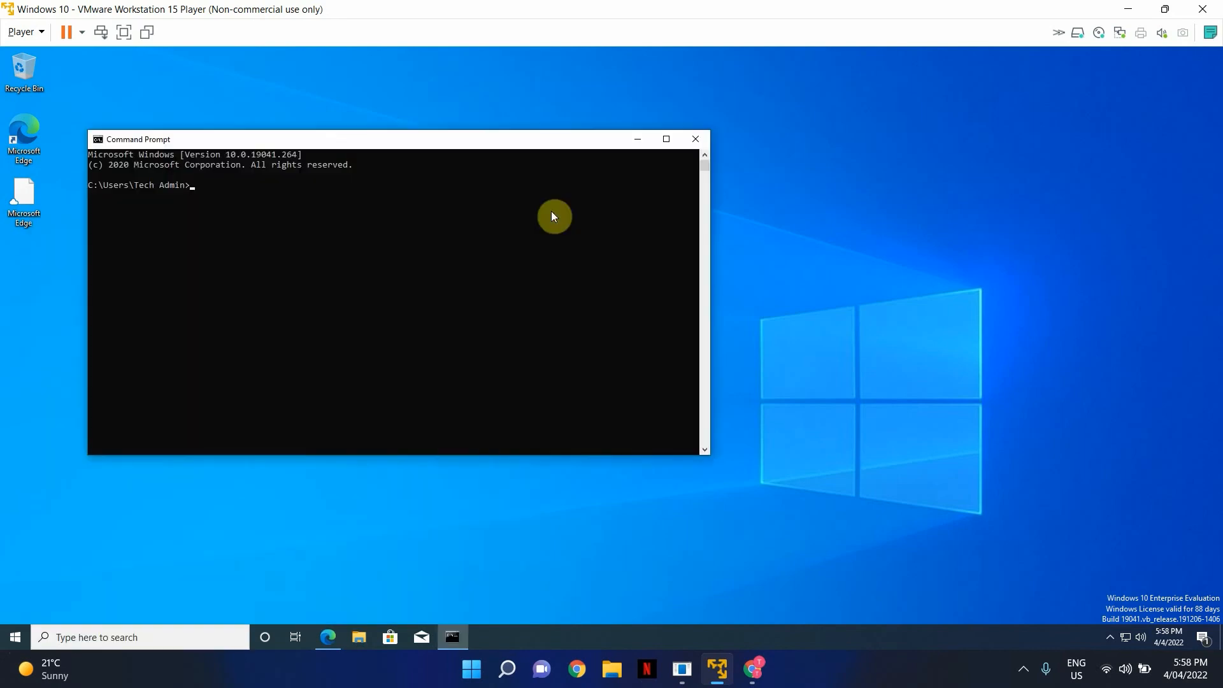
{"action": "type", "text": "net localgroup users"}
{"action": "key", "text": "Return"}
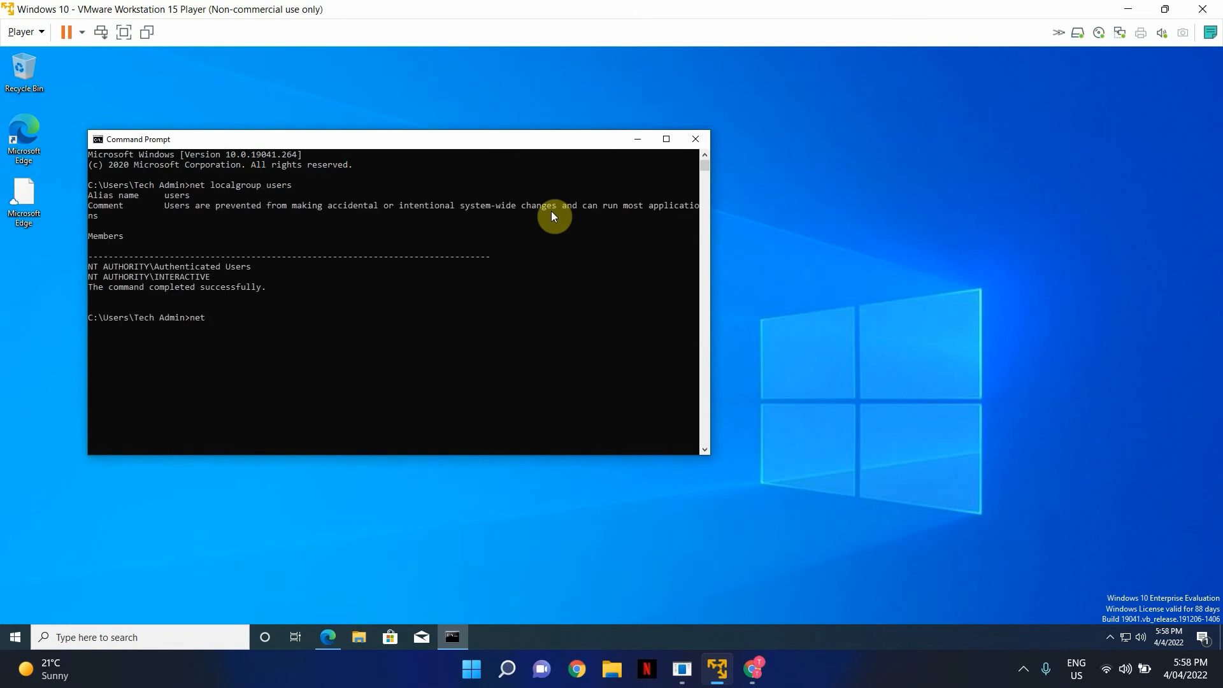
{"action": "type", "text": "net localgroup administrat"}
{"action": "type", "text": "ors"}
{"action": "key", "text": "Return"}
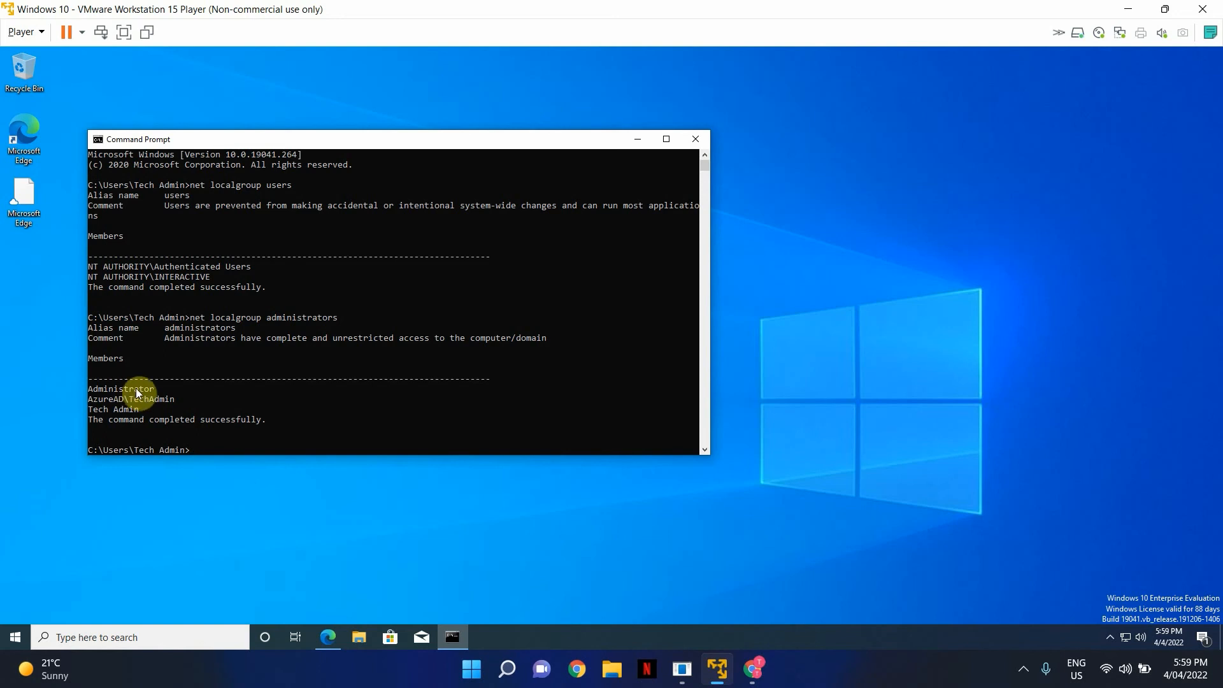
{"action": "left_click", "coordinate": [695, 138]}
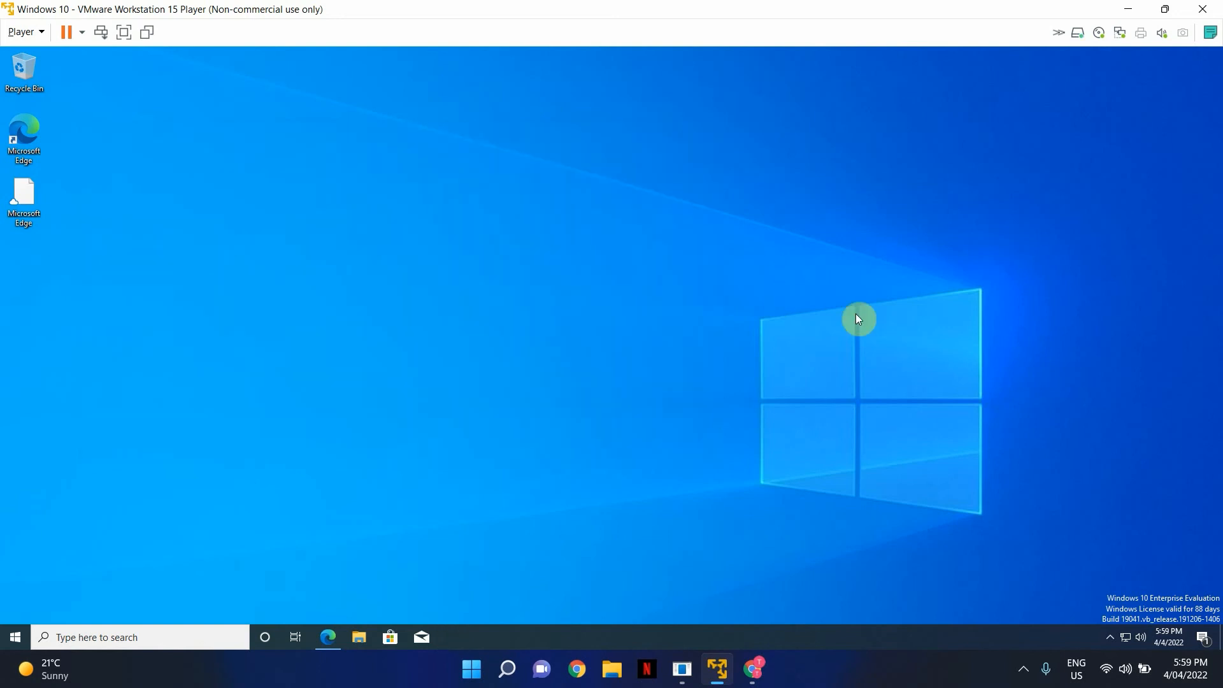
- Sign out of the local admin account and bring up the Other user sign-in prompt
{"action": "left_click", "coordinate": [16, 641]}
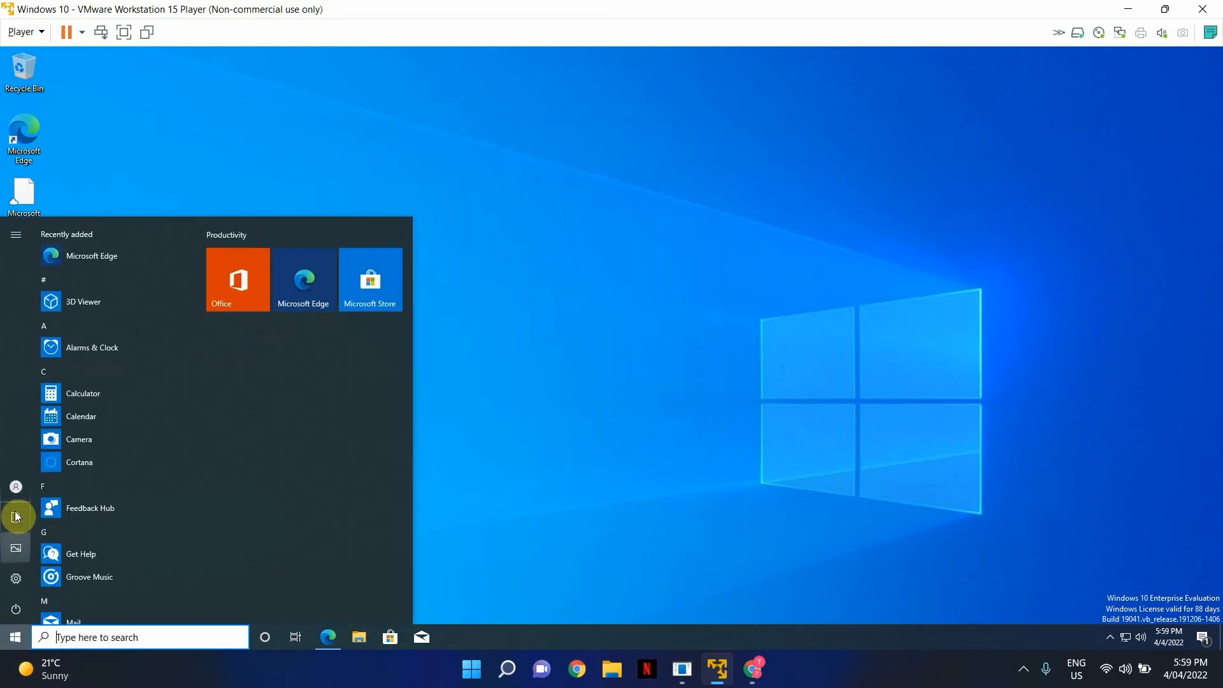
{"action": "mouse_move", "coordinate": [21, 495]}
{"action": "left_click", "coordinate": [63, 487]}
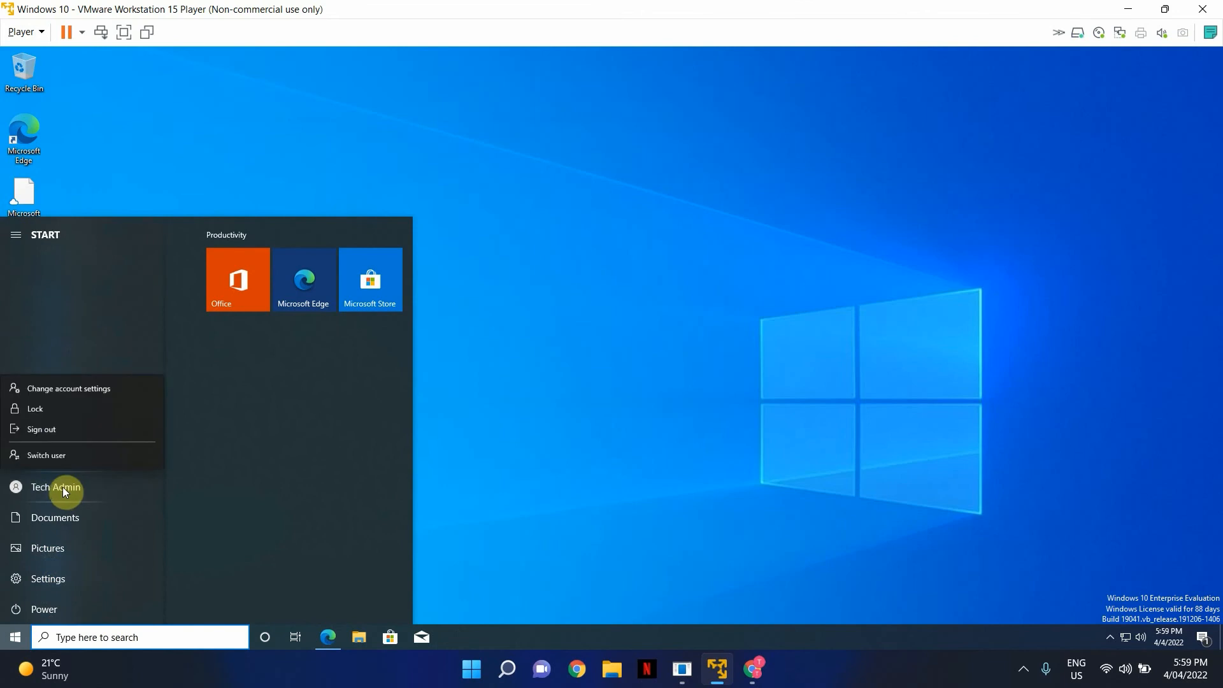
{"action": "left_click", "coordinate": [70, 428]}
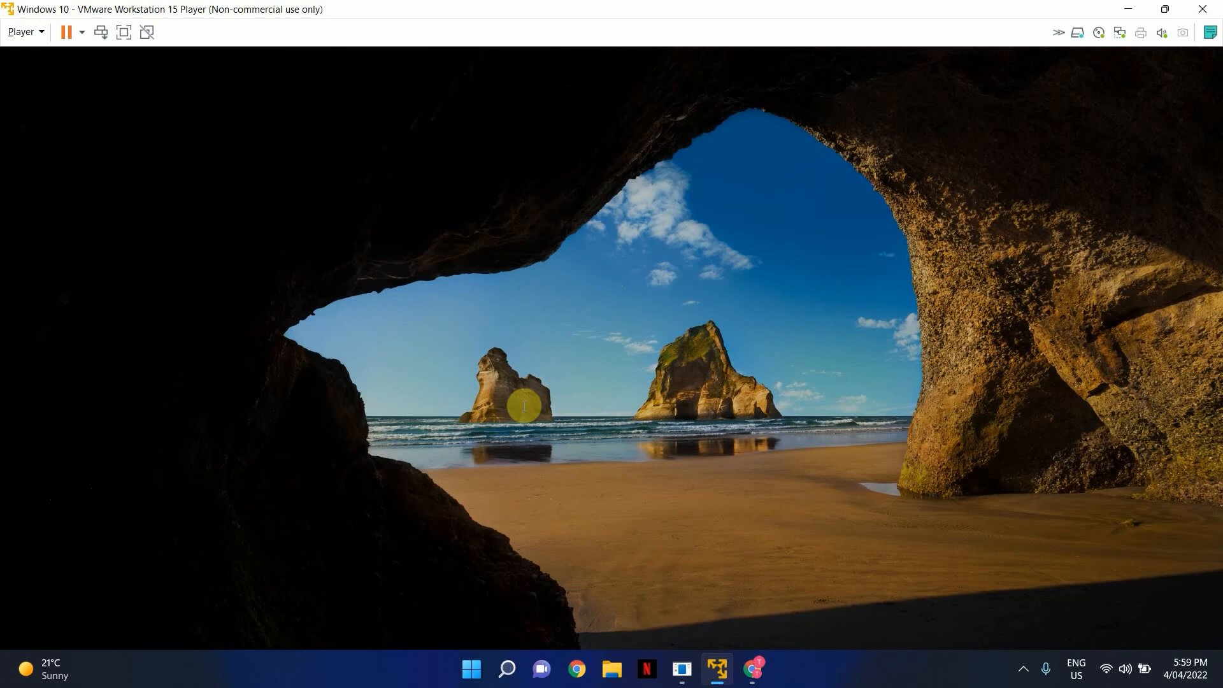
{"action": "left_click", "coordinate": [522, 405]}
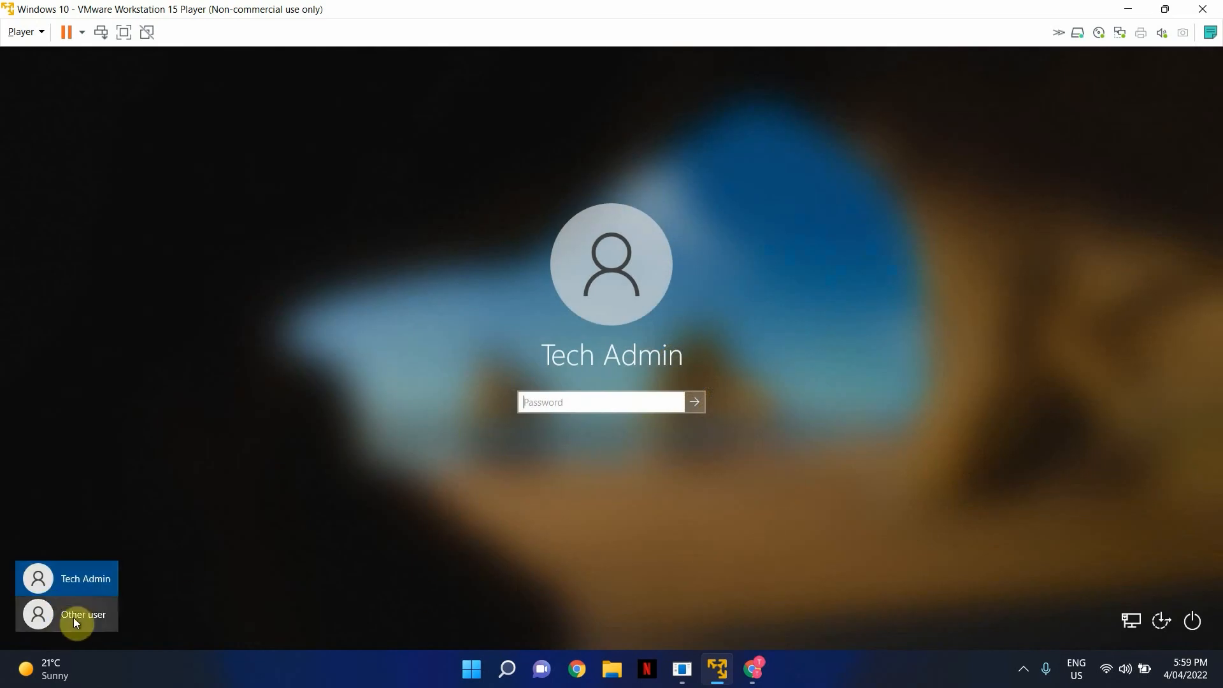
{"action": "left_click", "coordinate": [74, 620]}
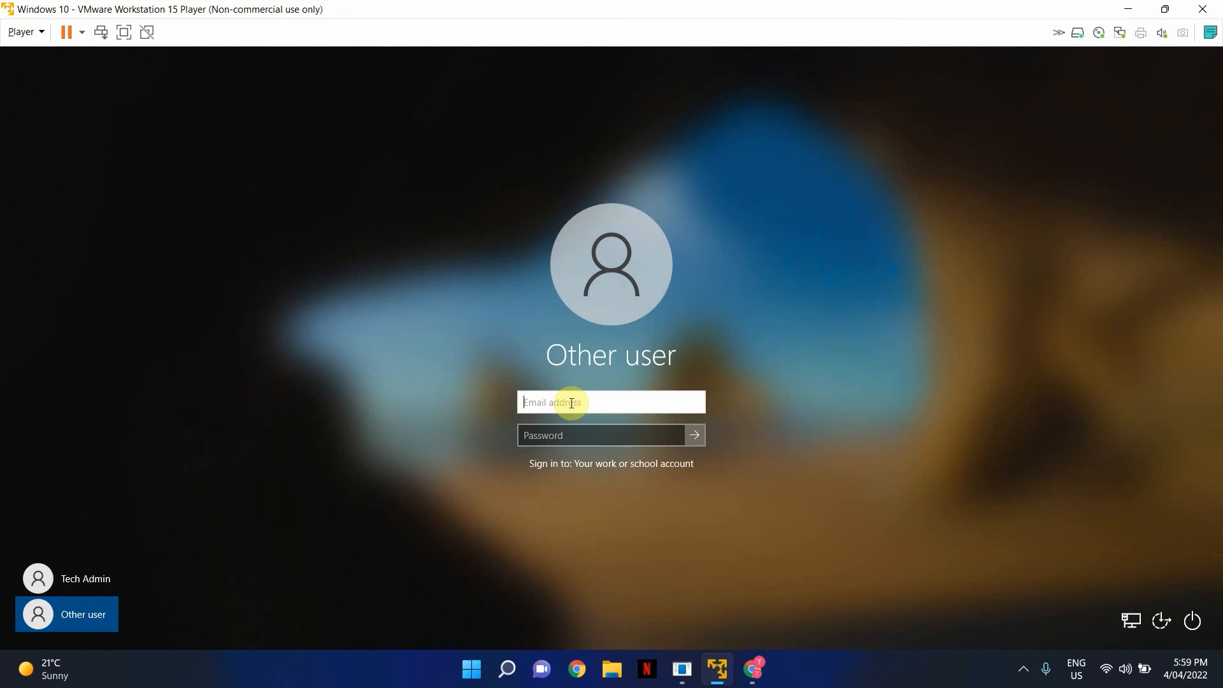
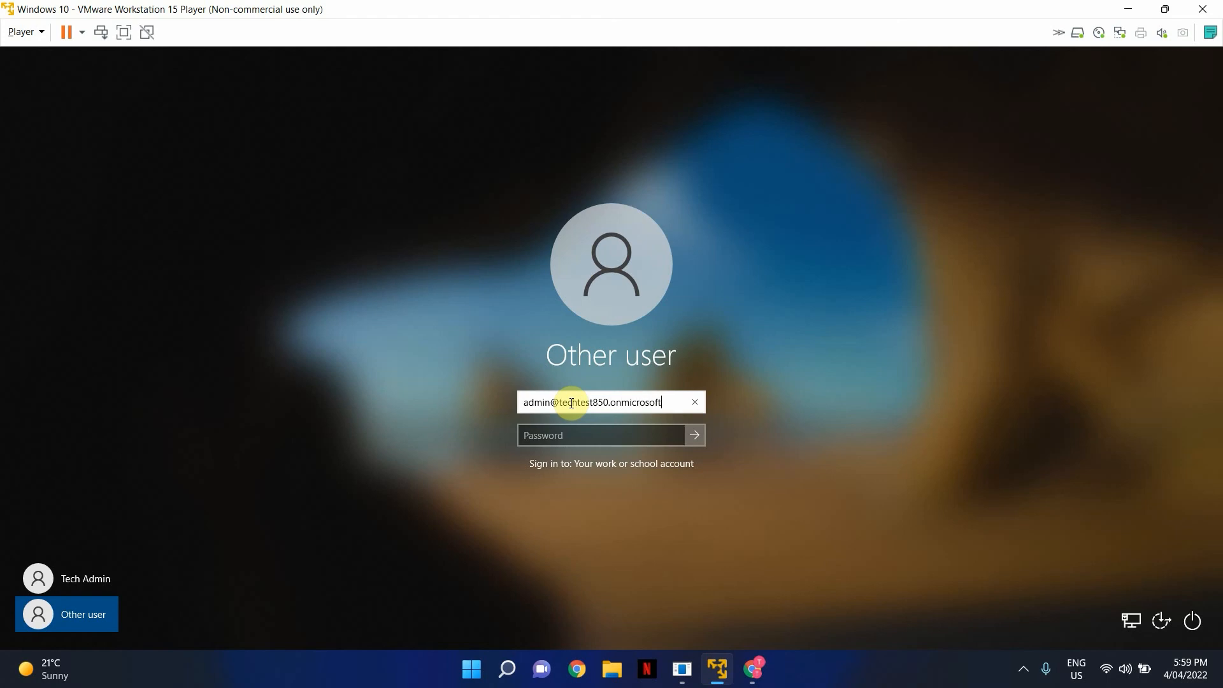
- Sign in as Other user with the organisation's admin work account email and password
{"action": "key", "text": "Tab"}
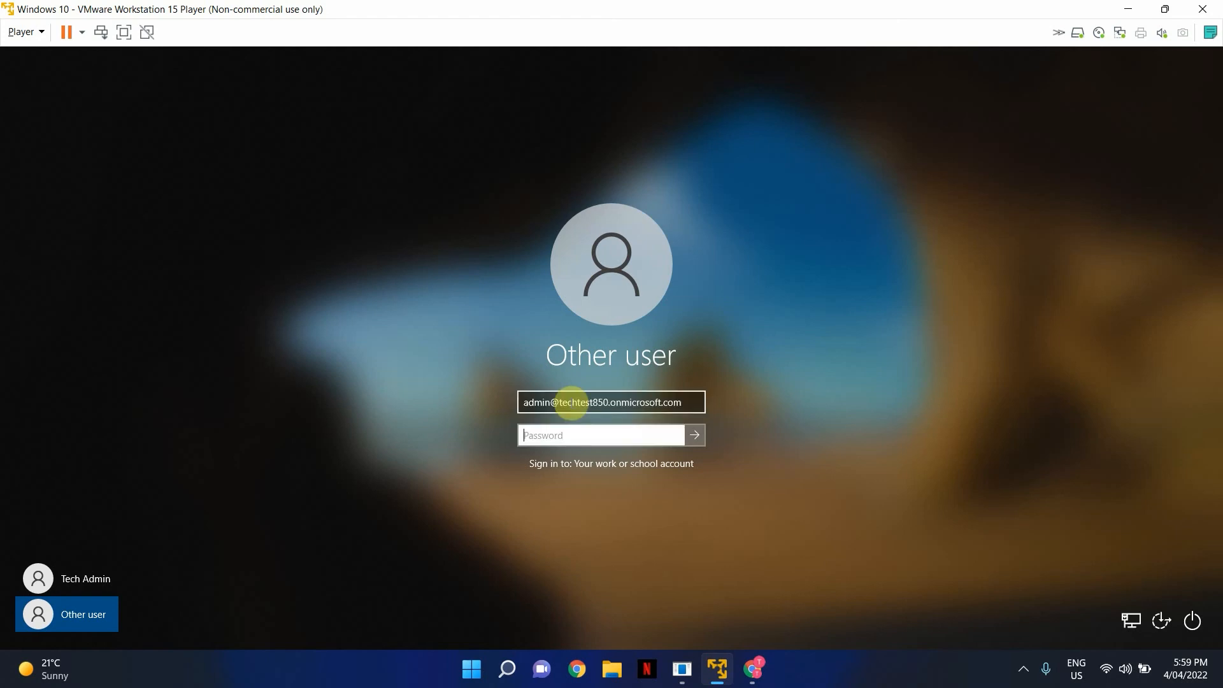
{"action": "type", "text": "•••••••••"}
{"action": "key", "text": "Return"}
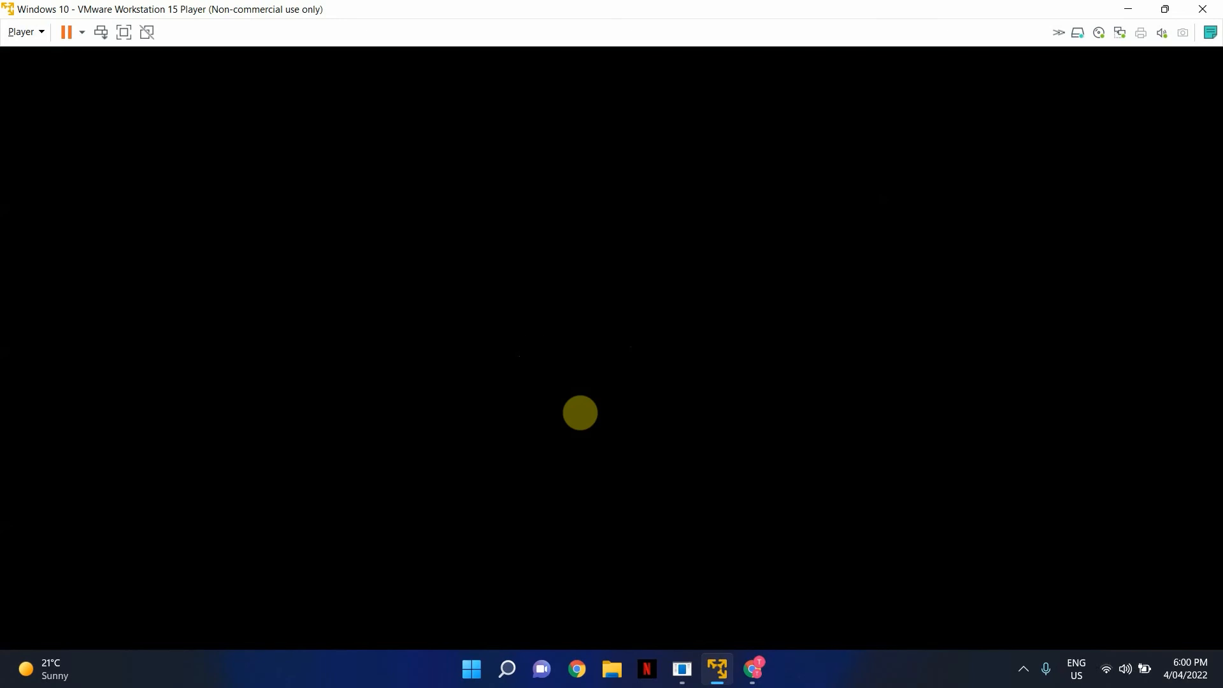
- Set up and confirm a new Windows Hello PIN, then dismiss the All set! screen
{"action": "key", "text": "Return"}
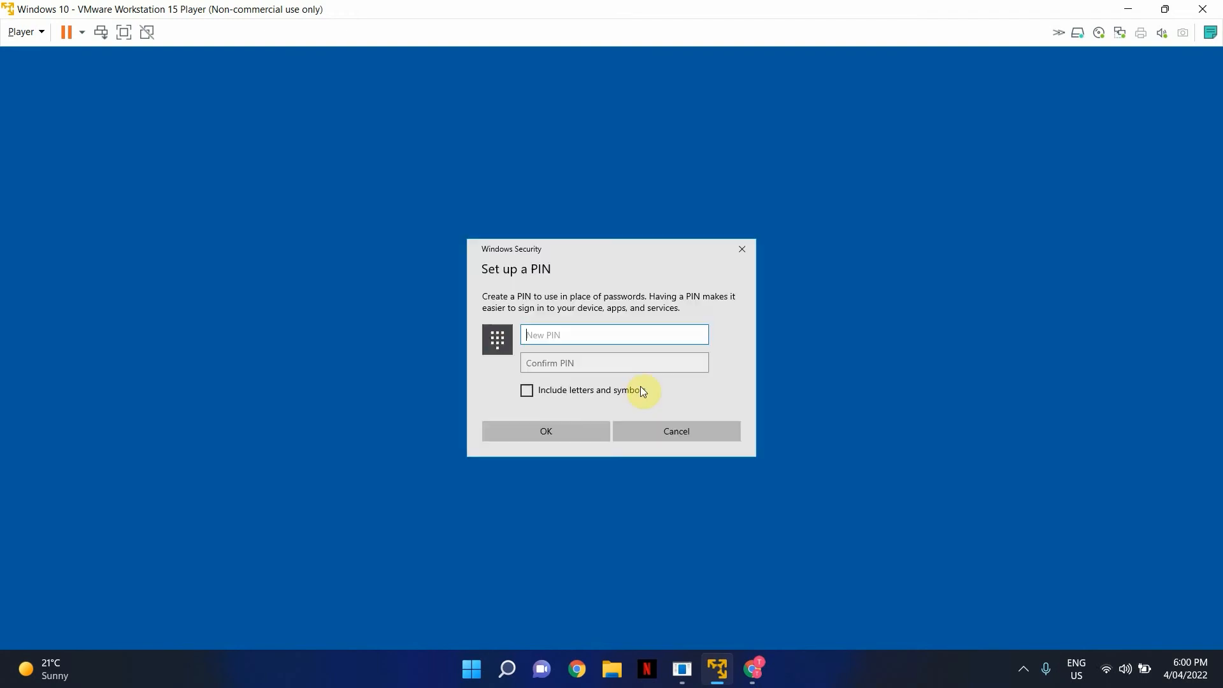
{"action": "type", "text": "123456"}
{"action": "key", "text": "Tab"}
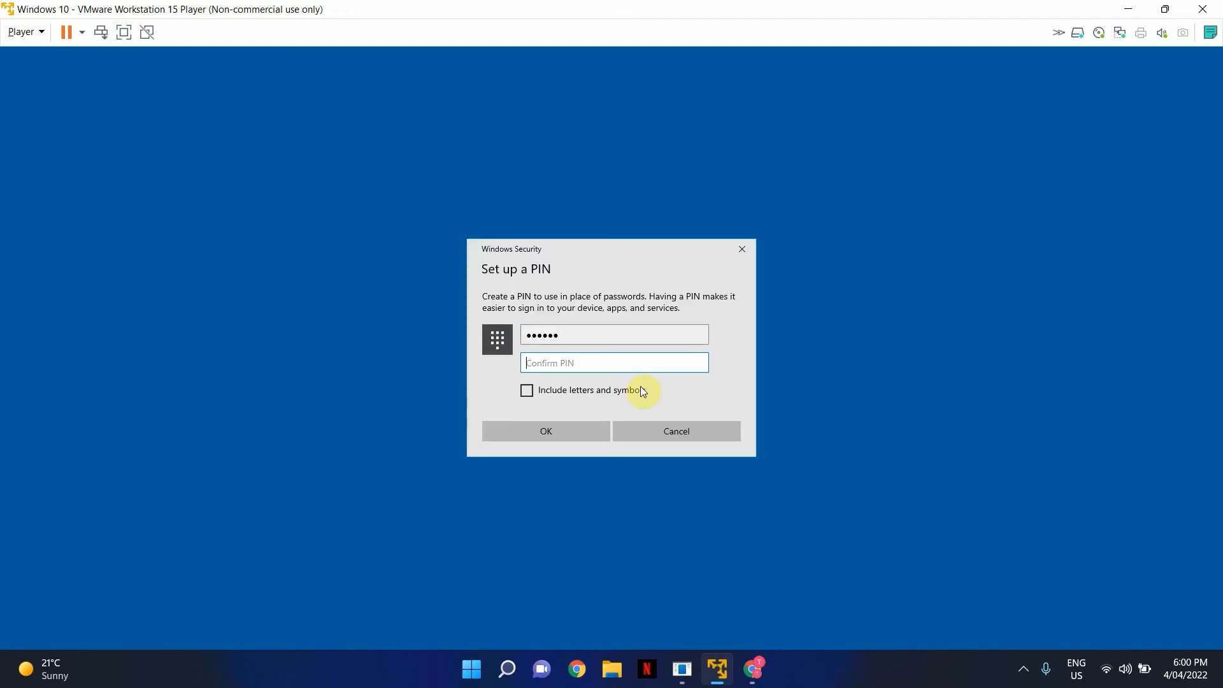
{"action": "type", "text": "123456"}
{"action": "key", "text": "Return"}
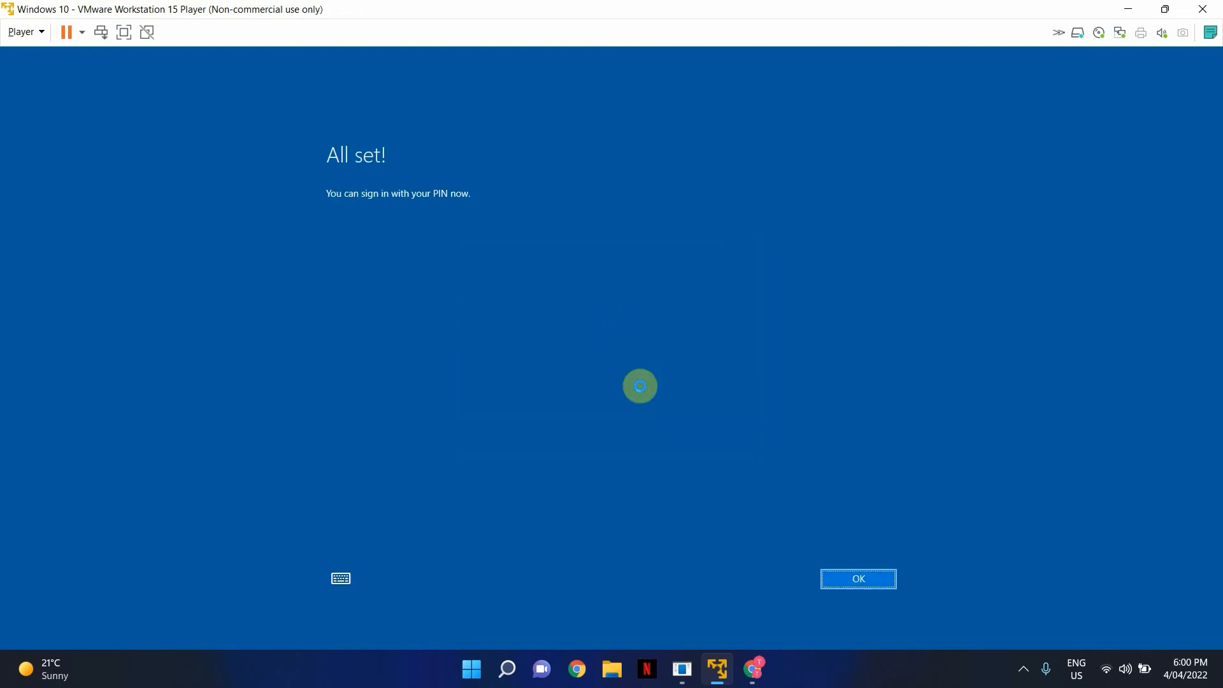
{"action": "left_click", "coordinate": [871, 583]}
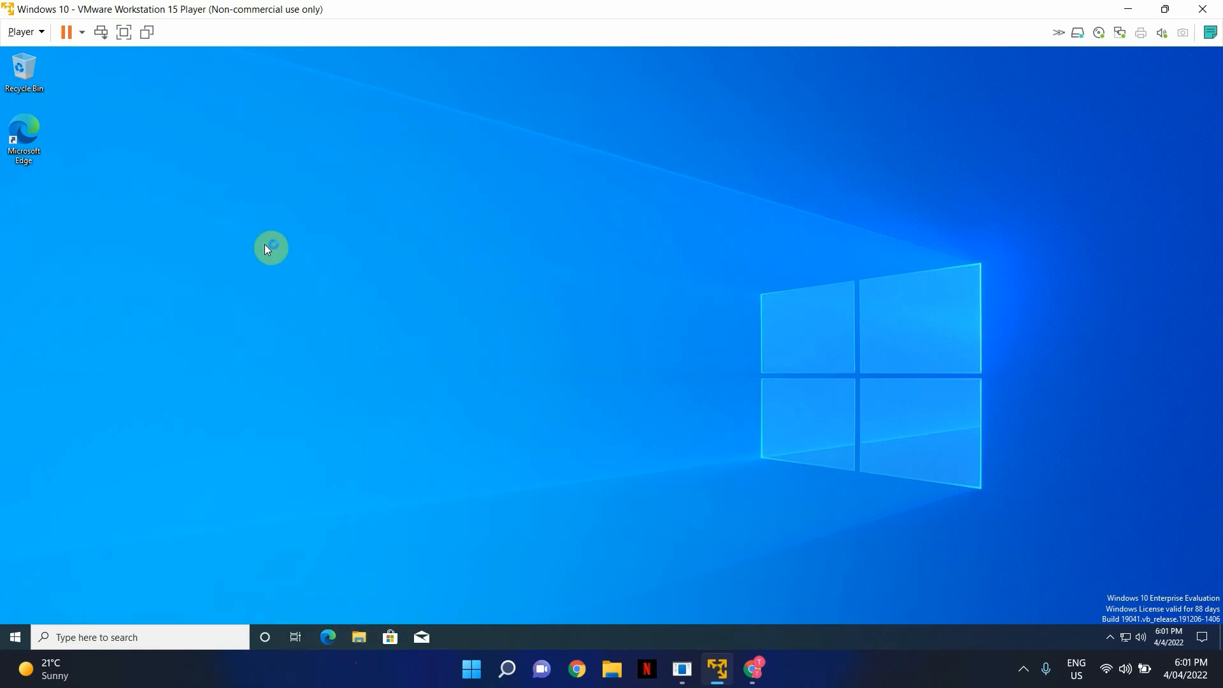
- Check the user folders under This PC in File Explorer, then close it
{"action": "key", "text": "super+e"}
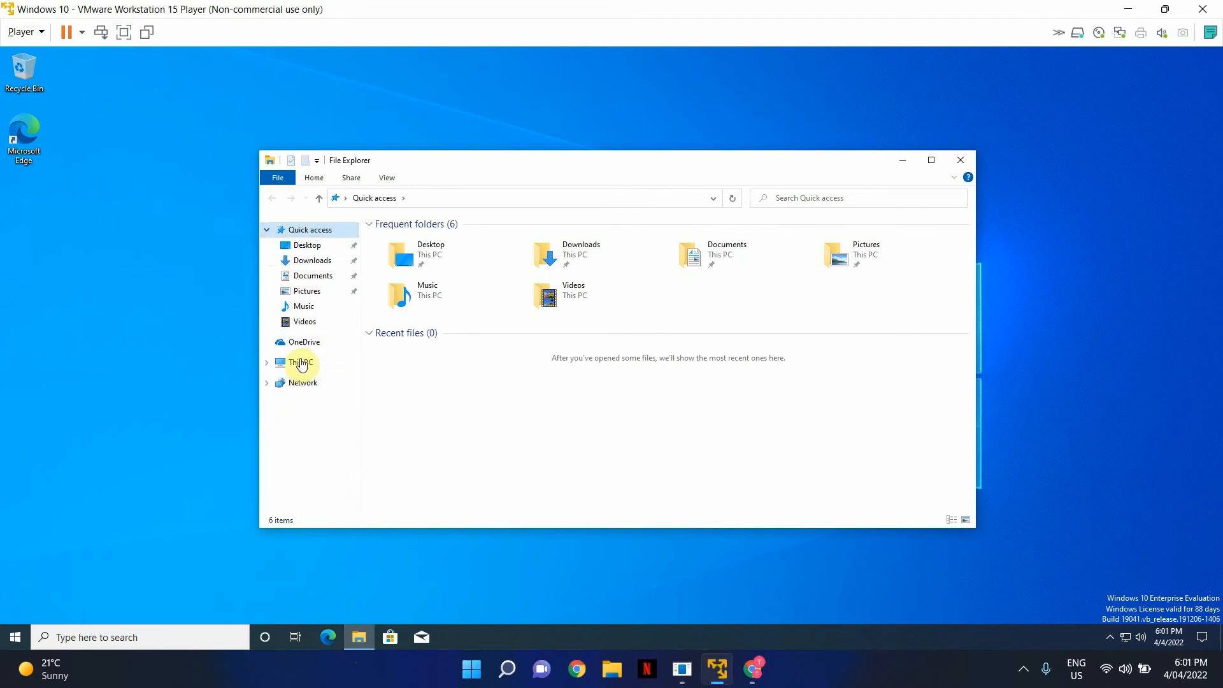
{"action": "left_click", "coordinate": [266, 361]}
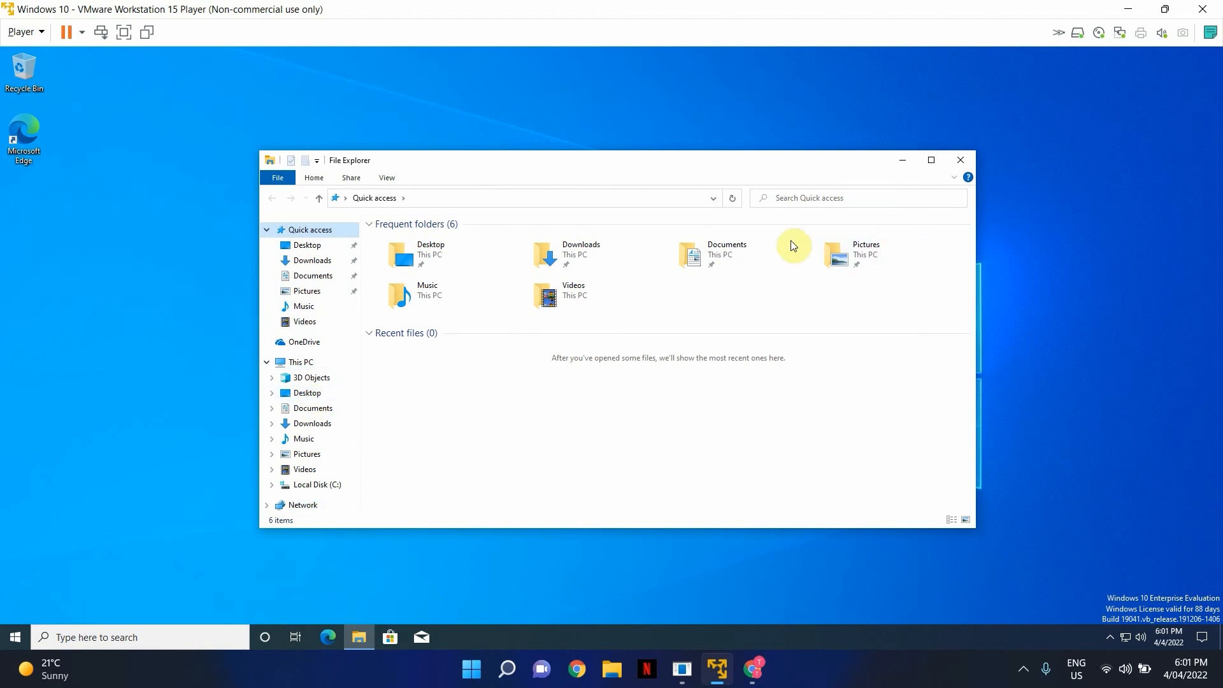
{"action": "left_click", "coordinate": [963, 160]}
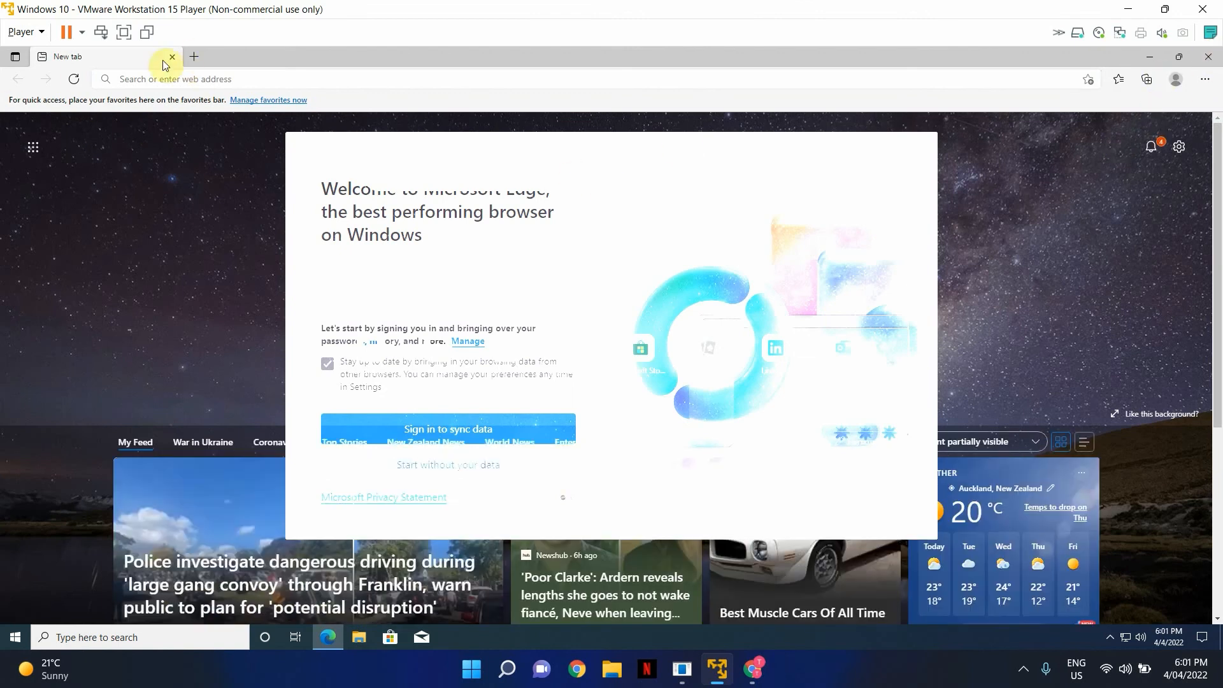
- Close the Edge window from its taskbar menu
{"action": "left_click", "coordinate": [335, 637]}
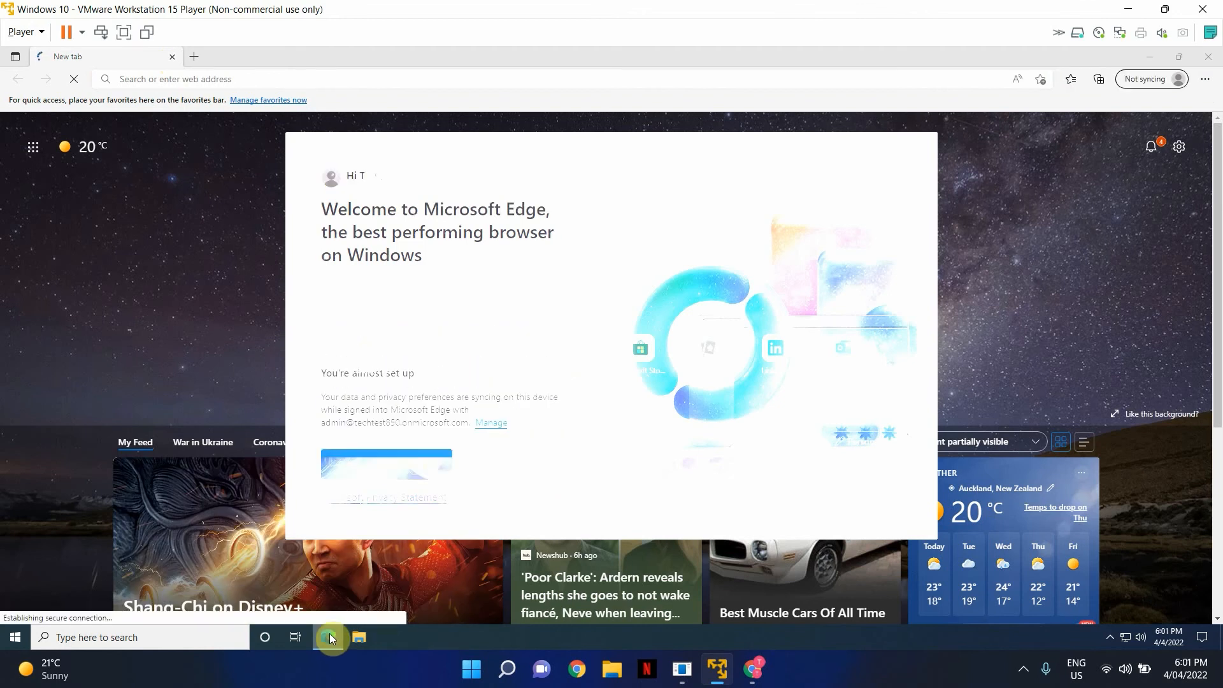
{"action": "right_click", "coordinate": [330, 633]}
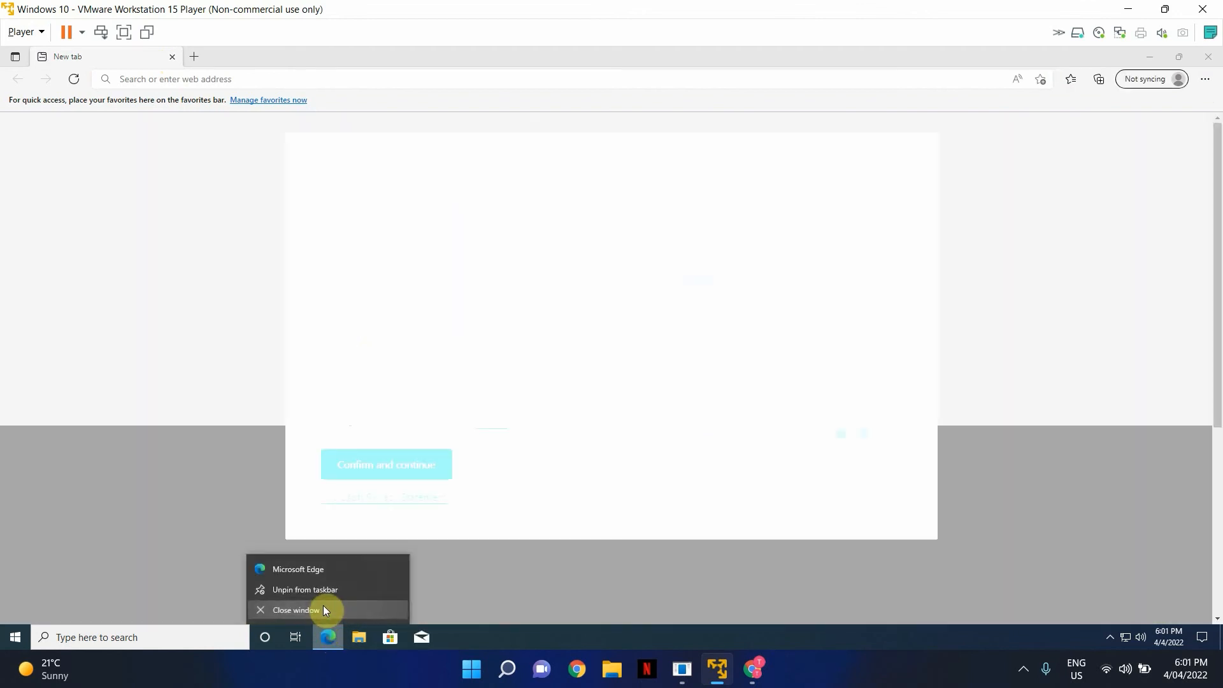
{"action": "left_click", "coordinate": [323, 609]}
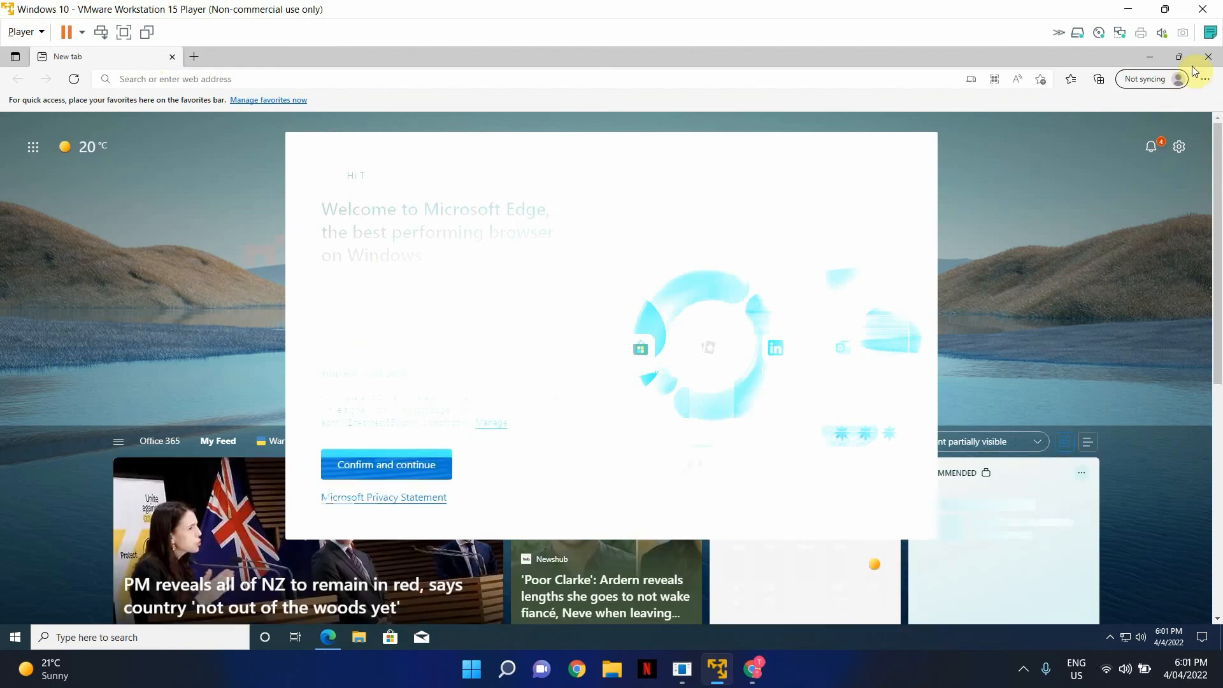
- Sign the work account out of Windows from the Start menu
{"action": "left_click", "coordinate": [15, 637]}
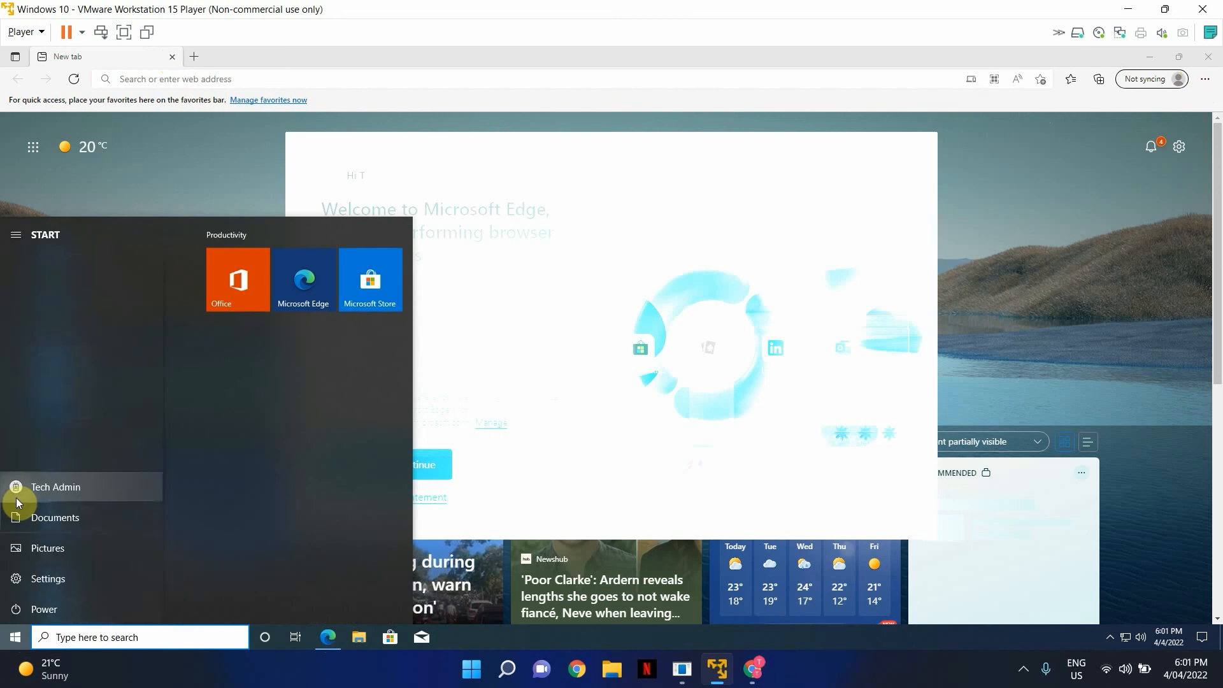
{"action": "left_click", "coordinate": [64, 489]}
{"action": "left_click", "coordinate": [68, 433]}
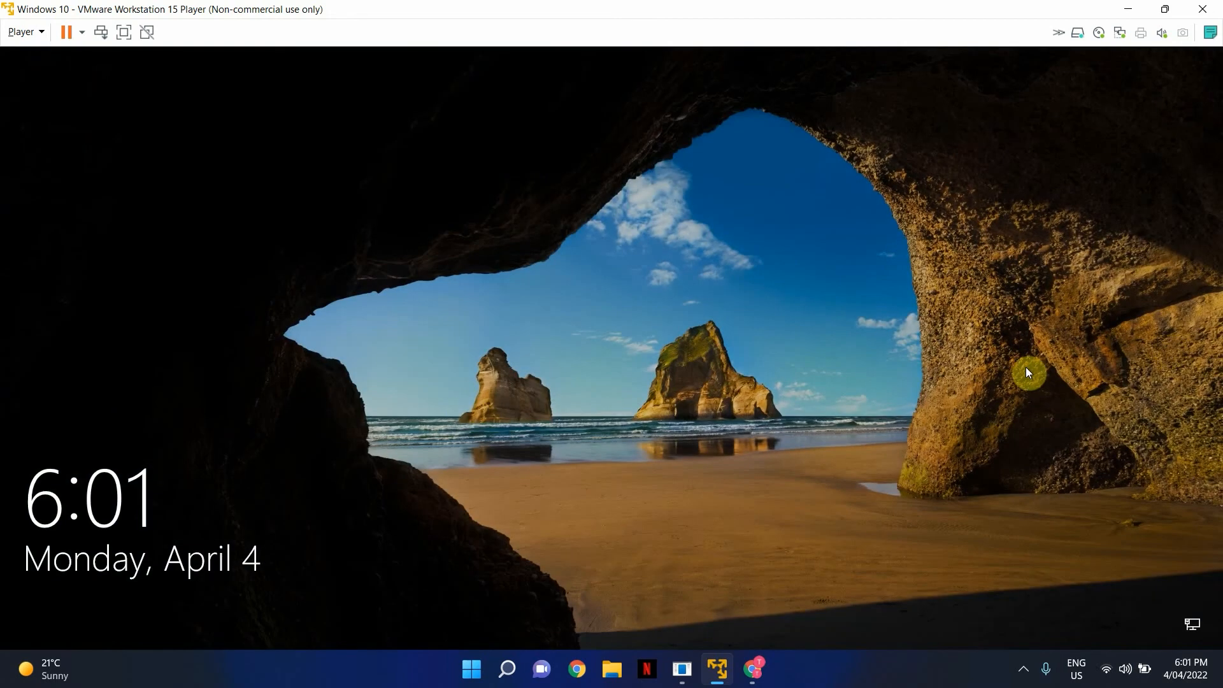
- Sign in as Other user with .\administrator and its password
{"action": "left_click", "coordinate": [1025, 367]}
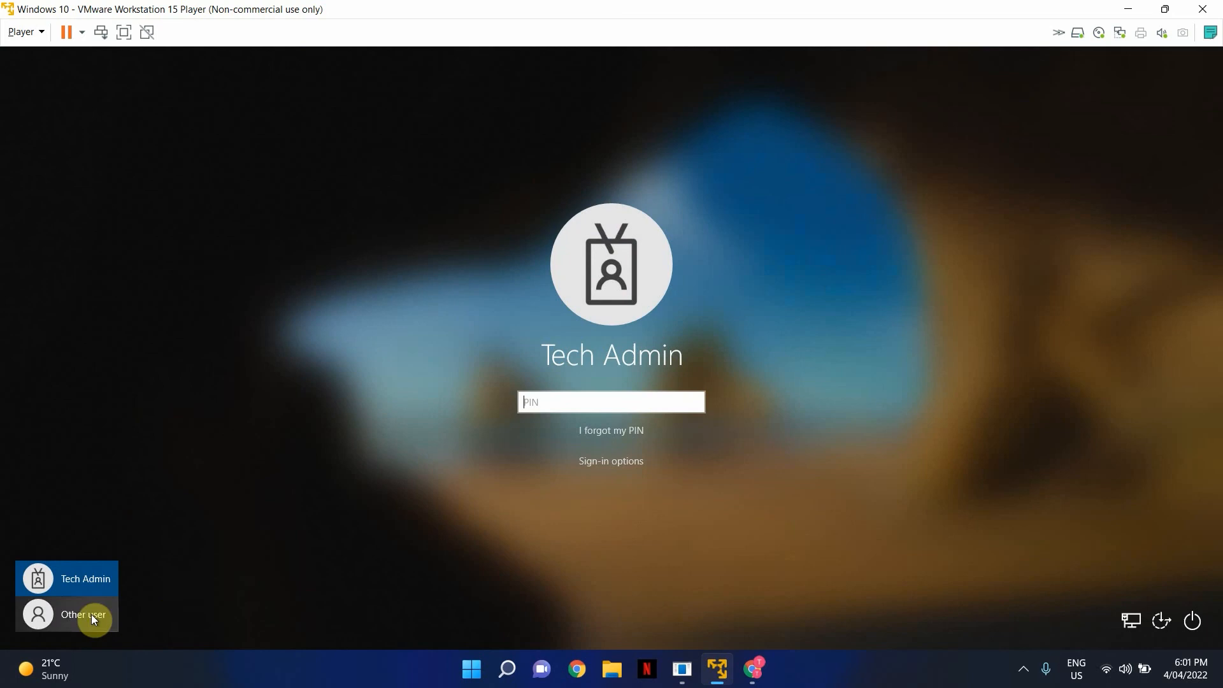
{"action": "left_click", "coordinate": [92, 616]}
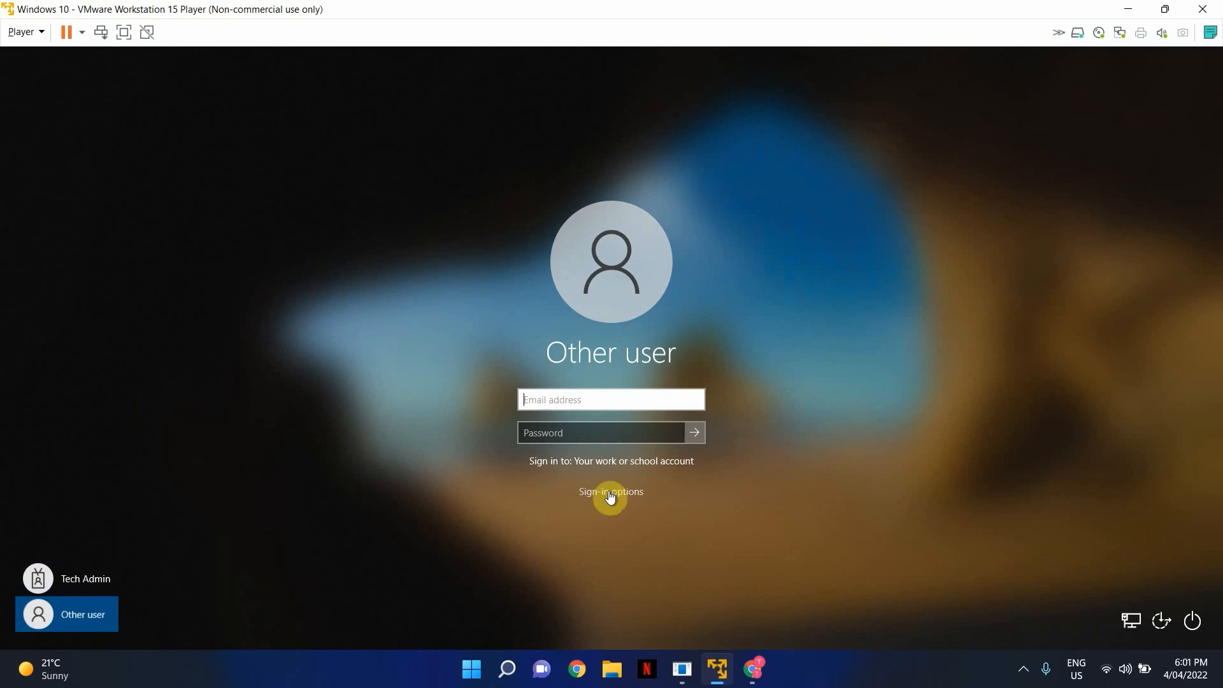
{"action": "type", "text": "."}
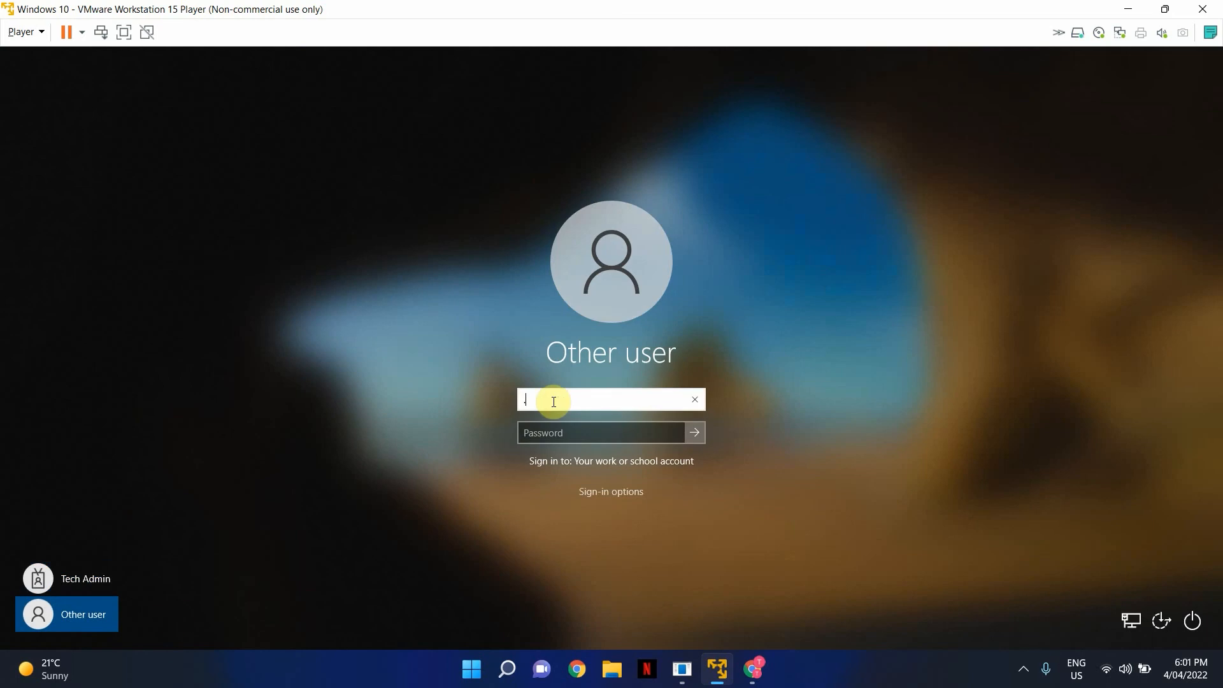
{"action": "type", "text": "\\administrator"}
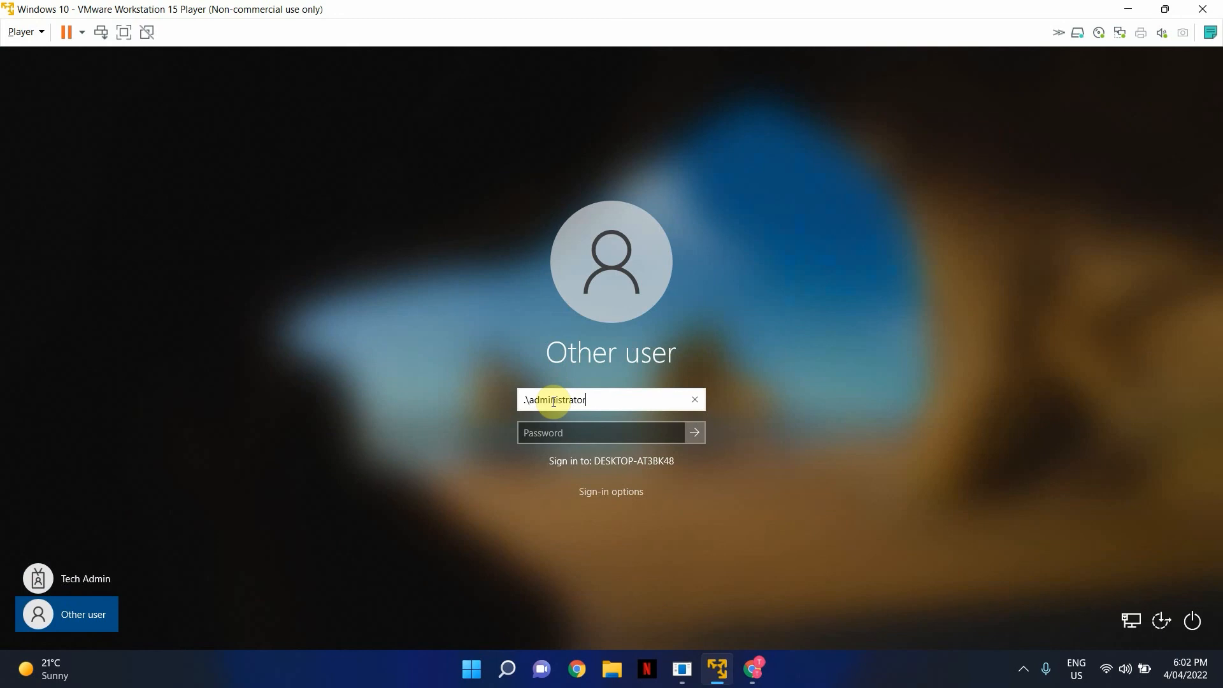
{"action": "key", "text": "Tab"}
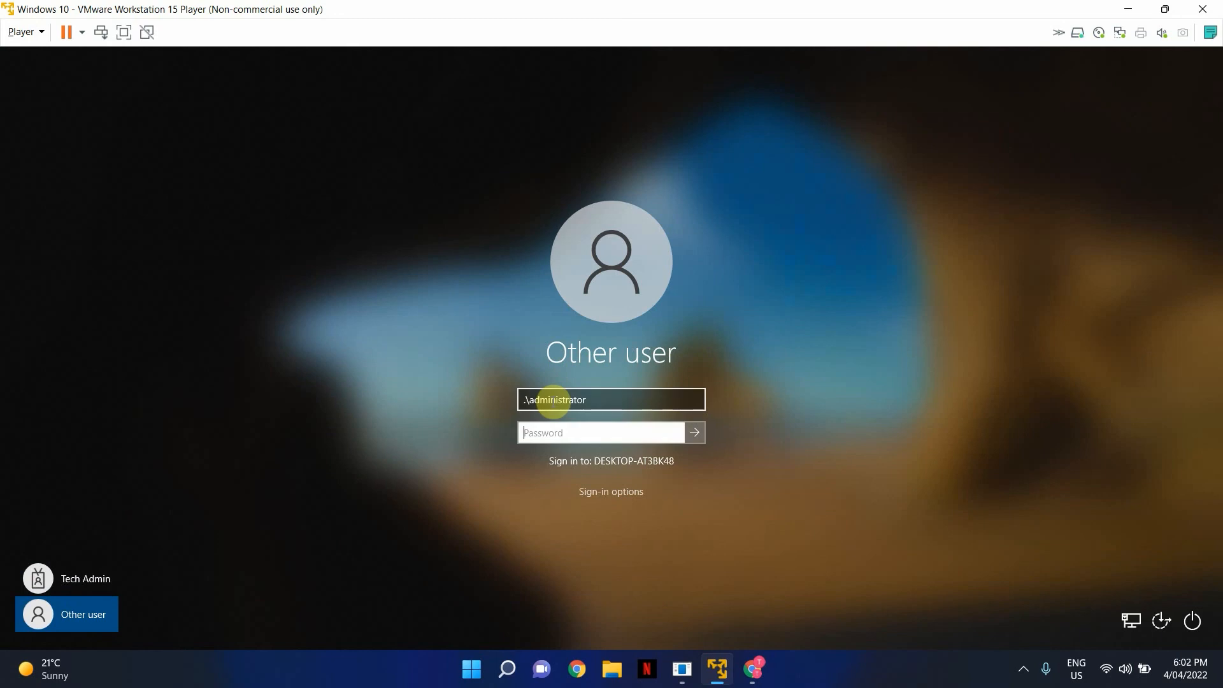
{"action": "type", "text": "••••••••"}
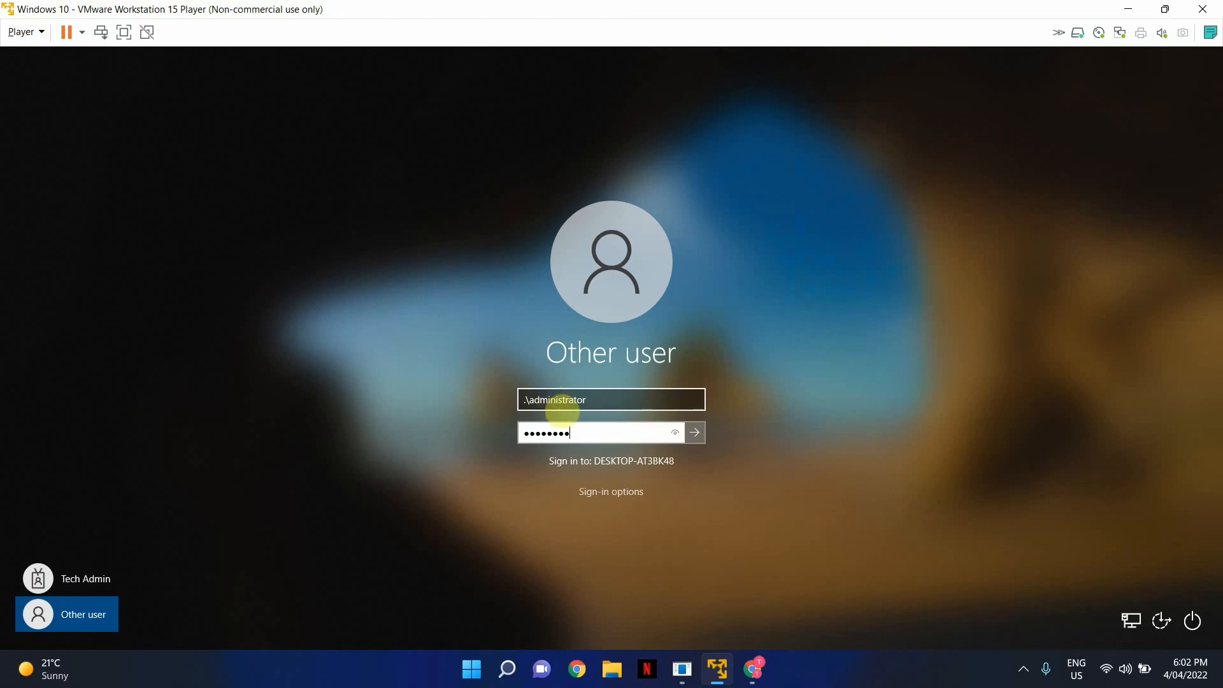
{"action": "key", "text": "Return"}
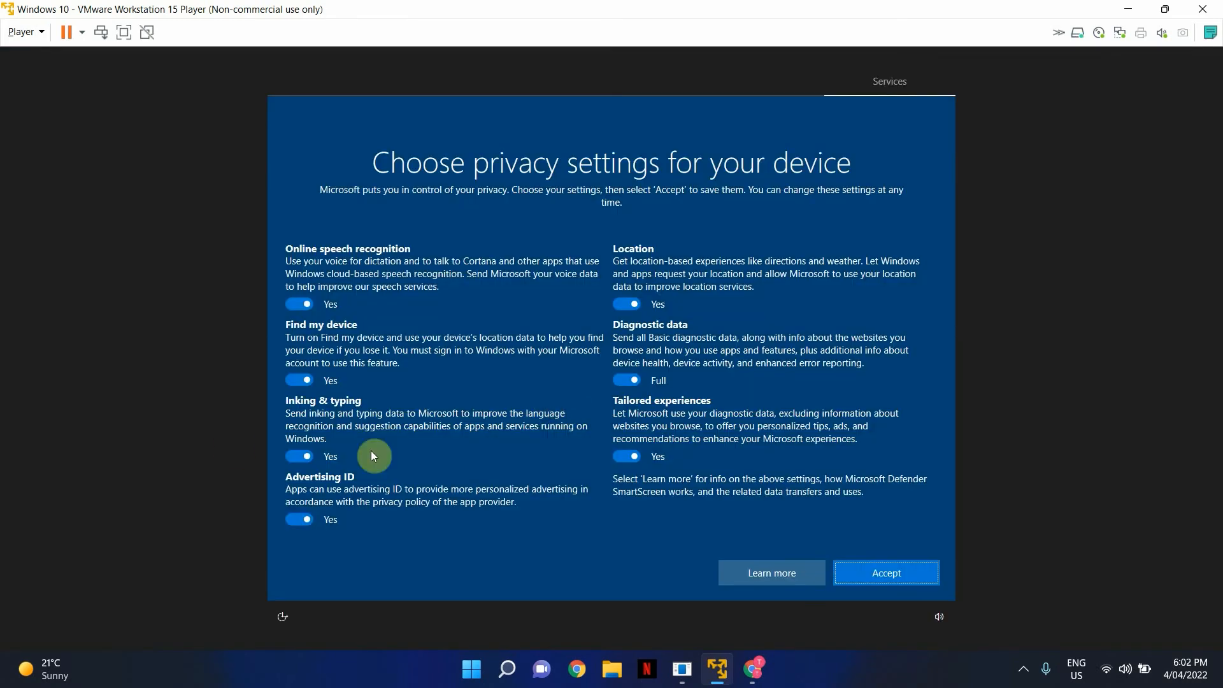
- Accept the privacy settings, then search Start for 'profile' and dismiss the results
{"action": "left_click", "coordinate": [874, 576]}
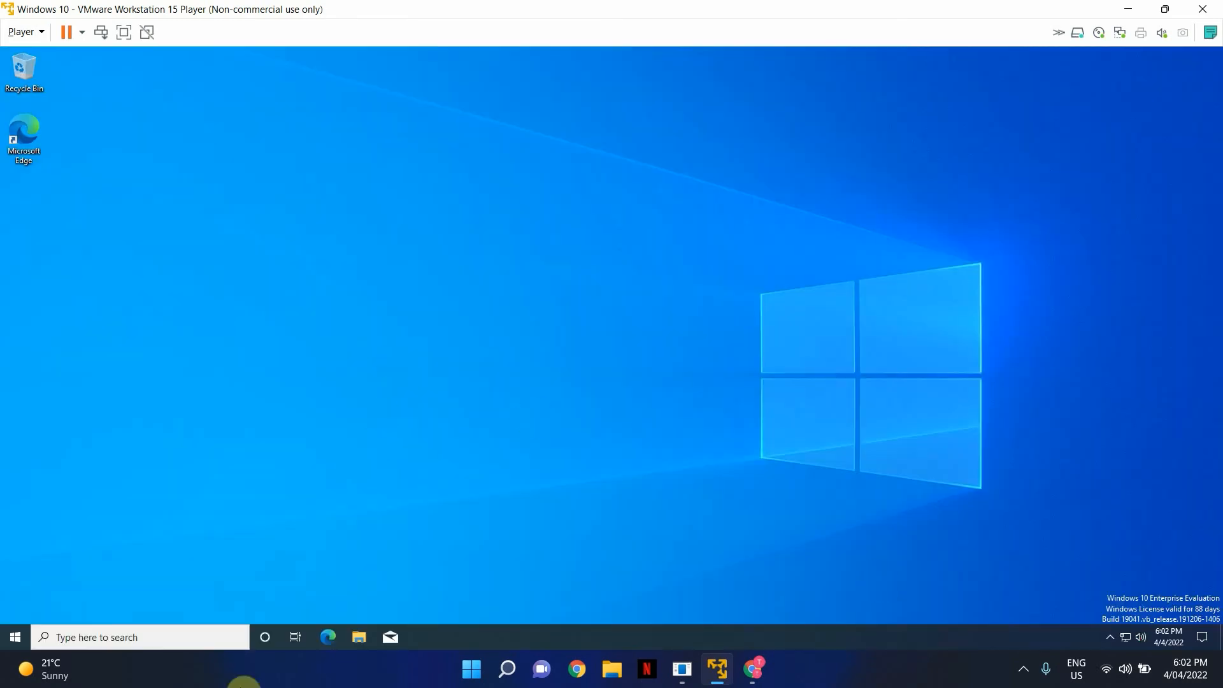
{"action": "left_click", "coordinate": [13, 633]}
{"action": "type", "text": "p"}
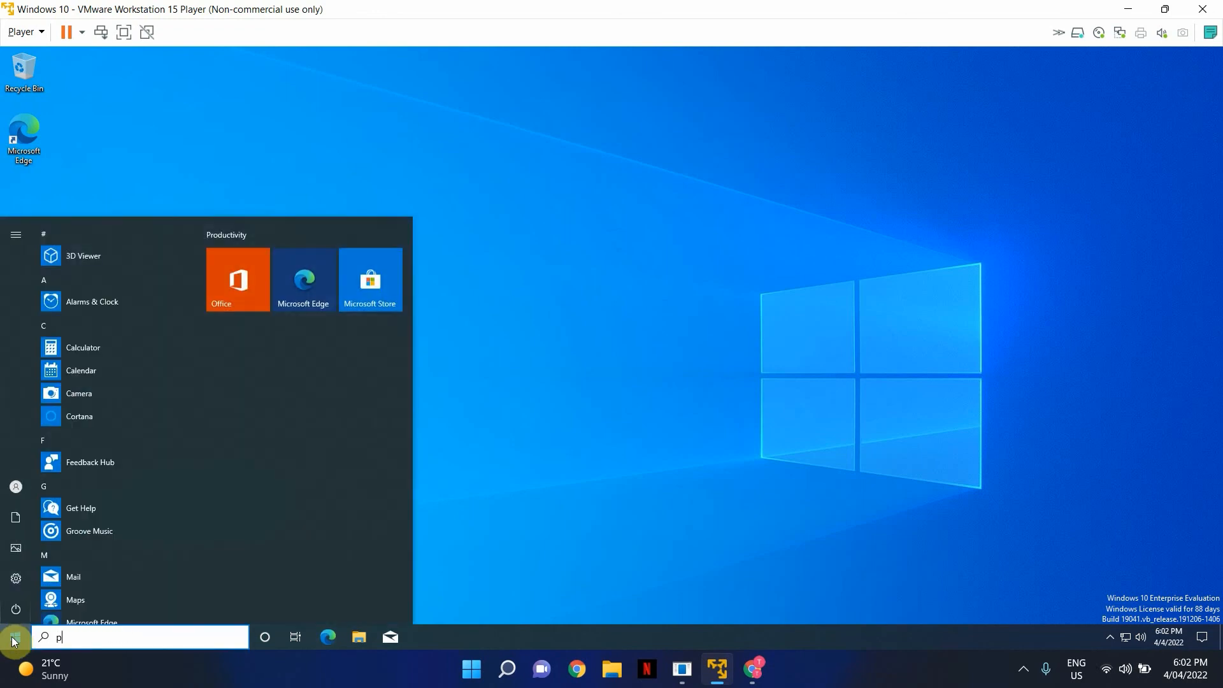
{"action": "type", "text": "rofile"}
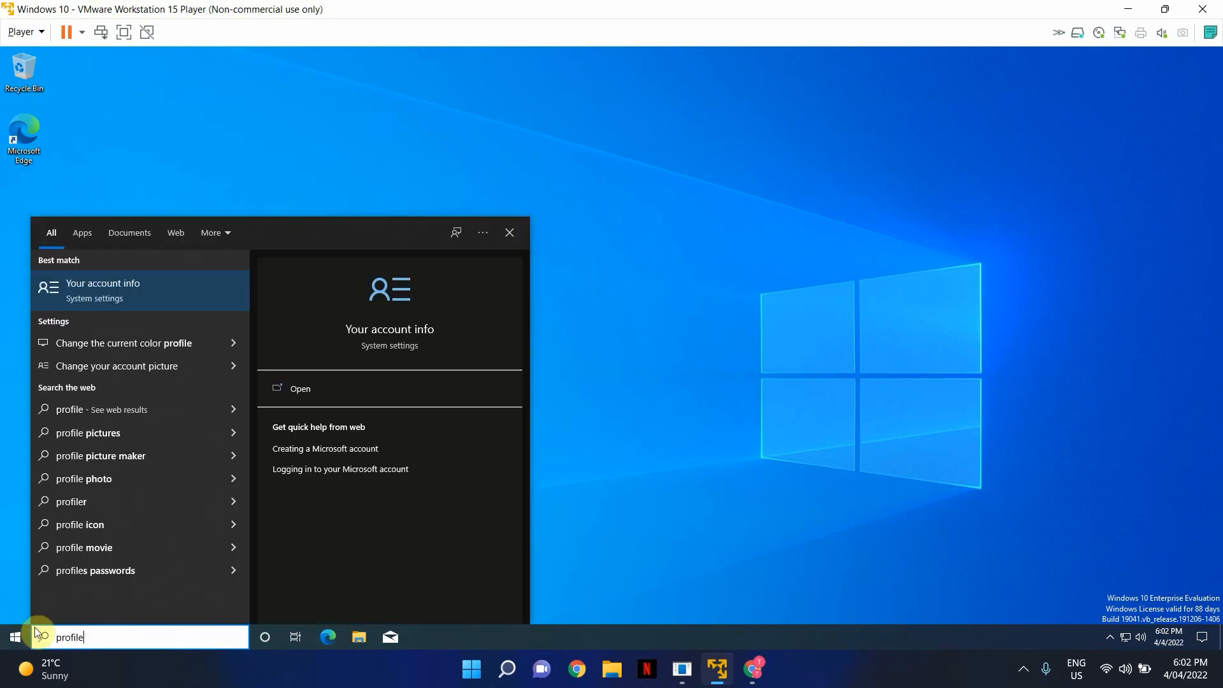
{"action": "left_click", "coordinate": [556, 517]}
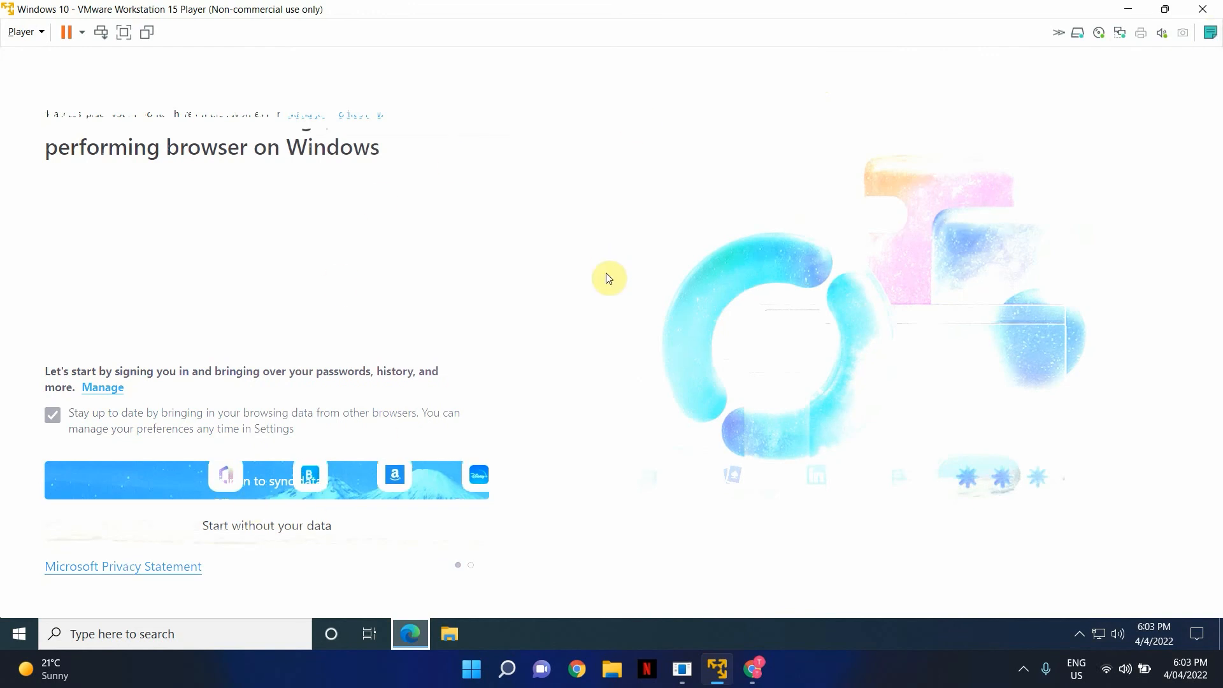
- Close Edge by ending its task in Task Manager after taskbar closing fails
{"action": "right_click", "coordinate": [415, 621]}
{"action": "left_click", "coordinate": [415, 622]}
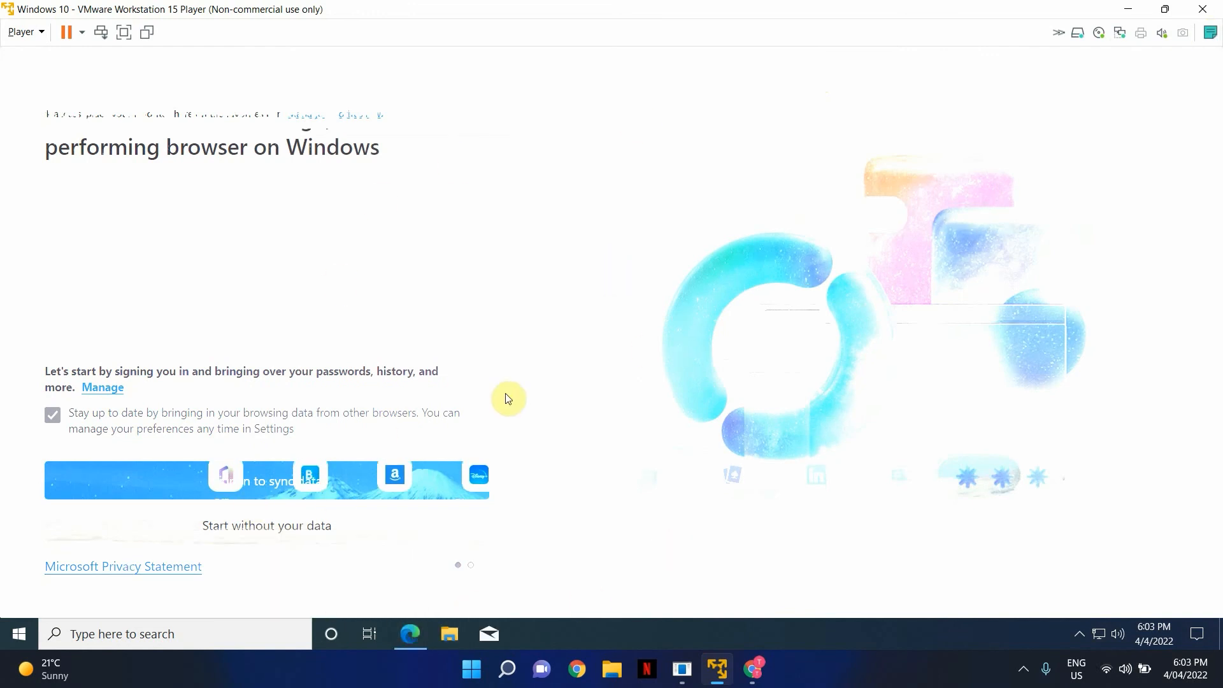
{"action": "right_click", "coordinate": [411, 633]}
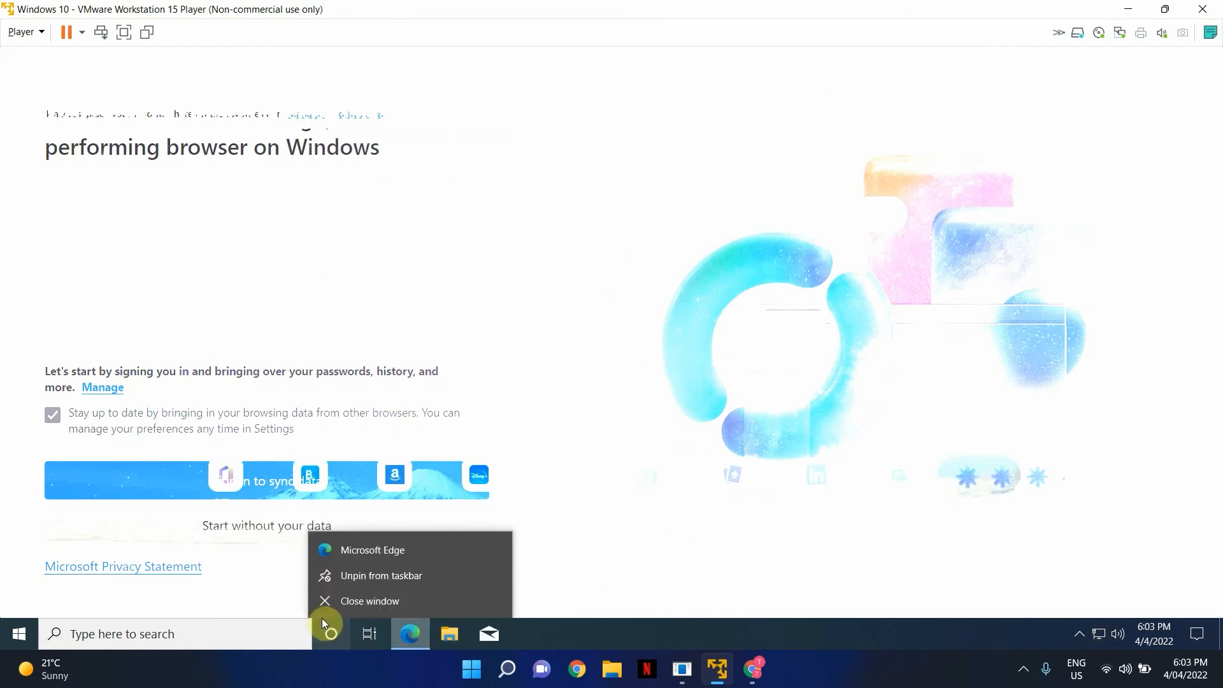
{"action": "left_click", "coordinate": [364, 602]}
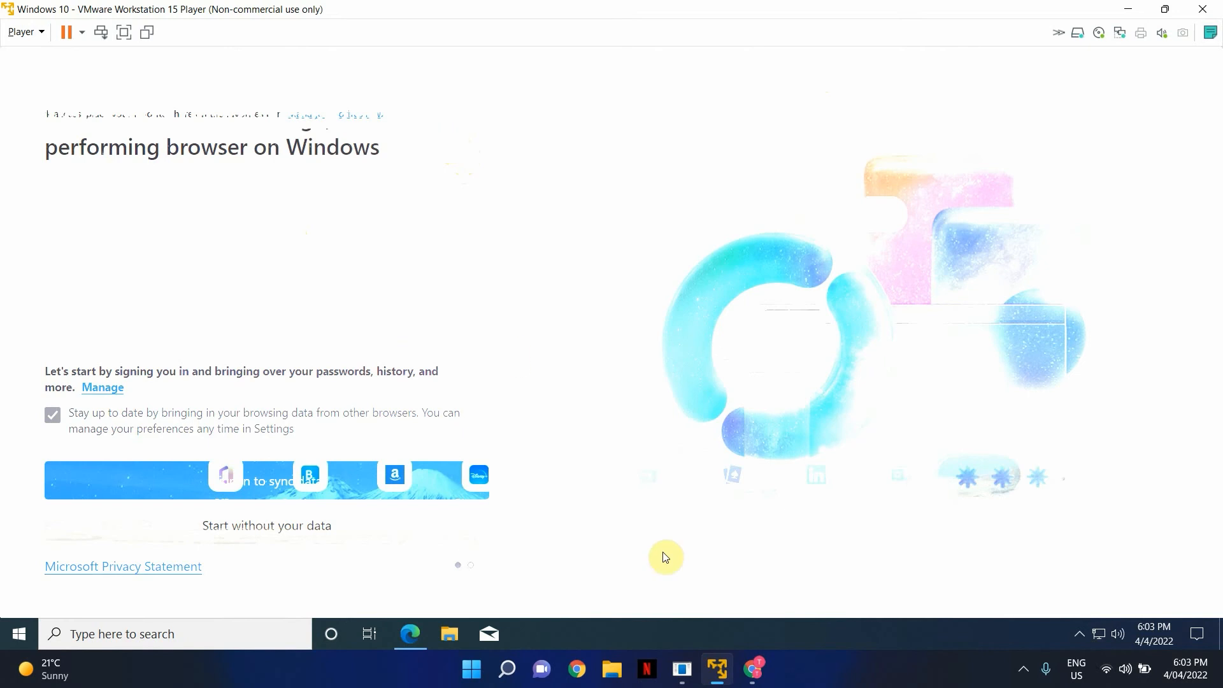
{"action": "right_click", "coordinate": [408, 632]}
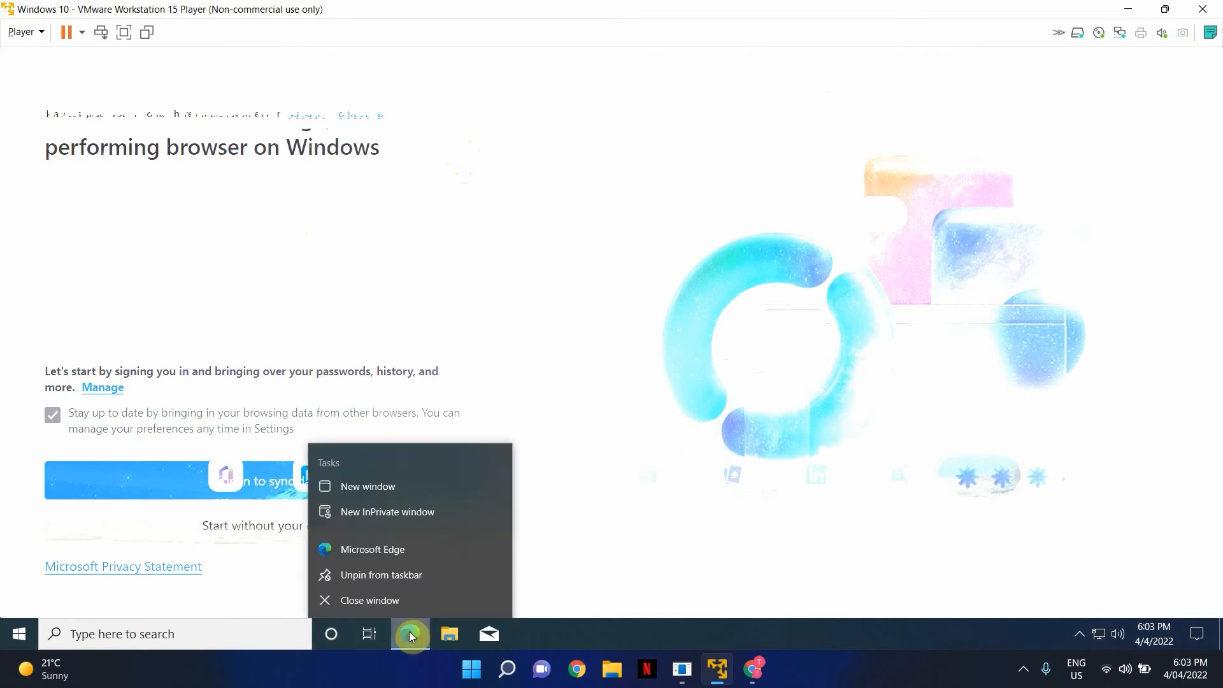
{"action": "left_click", "coordinate": [396, 604]}
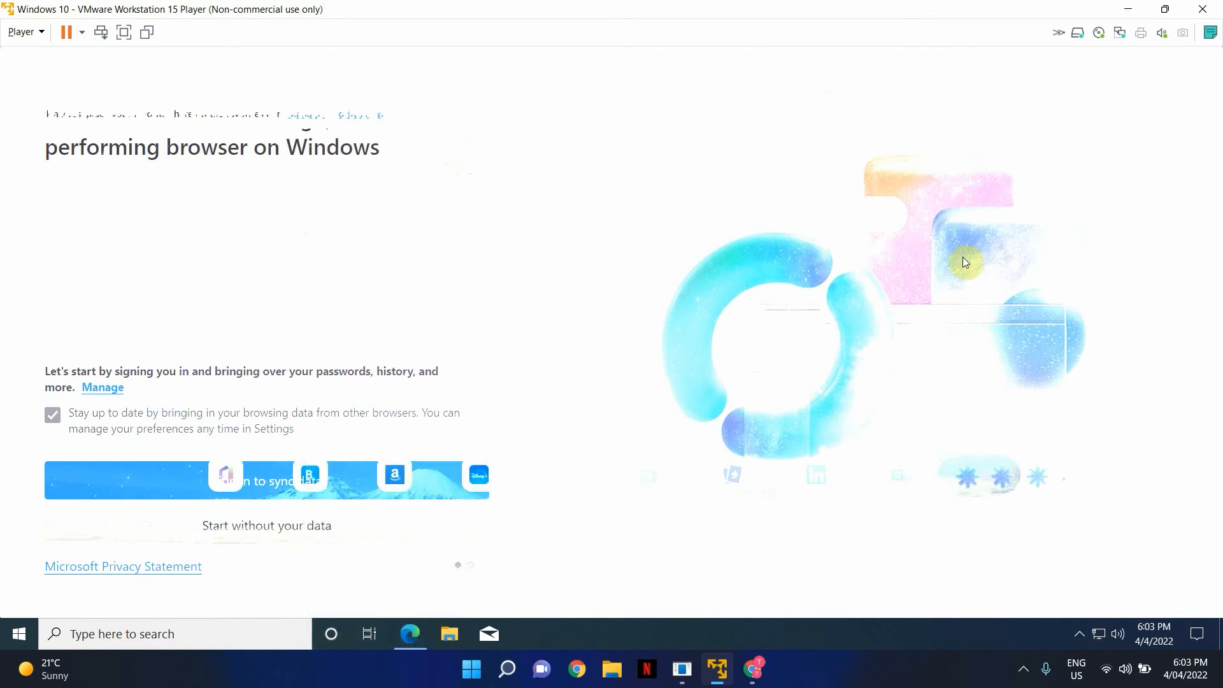
{"action": "left_click", "coordinate": [101, 32]}
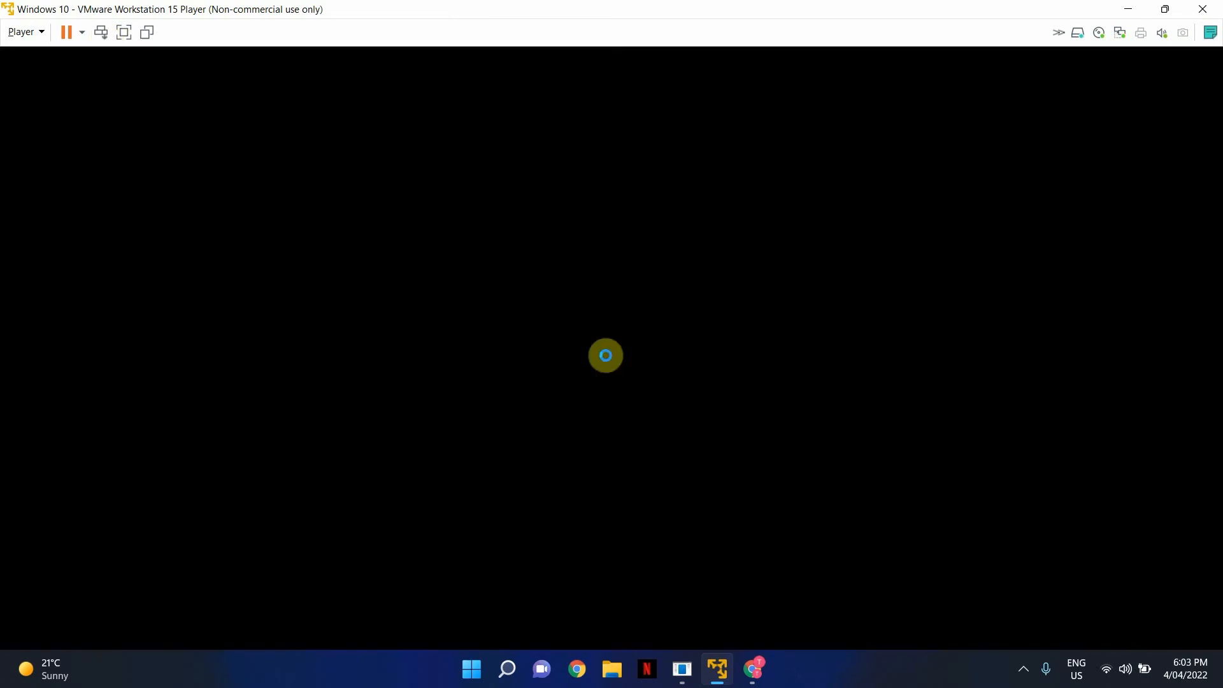
{"action": "left_click", "coordinate": [589, 371]}
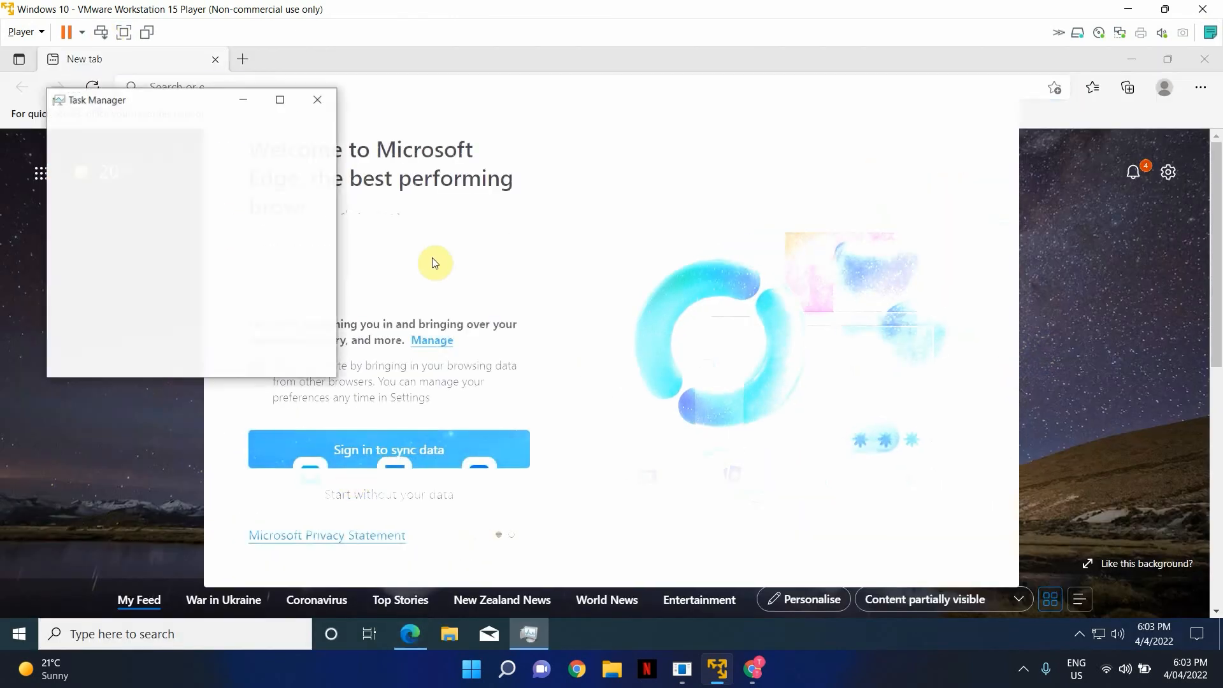
{"action": "left_click", "coordinate": [117, 121]}
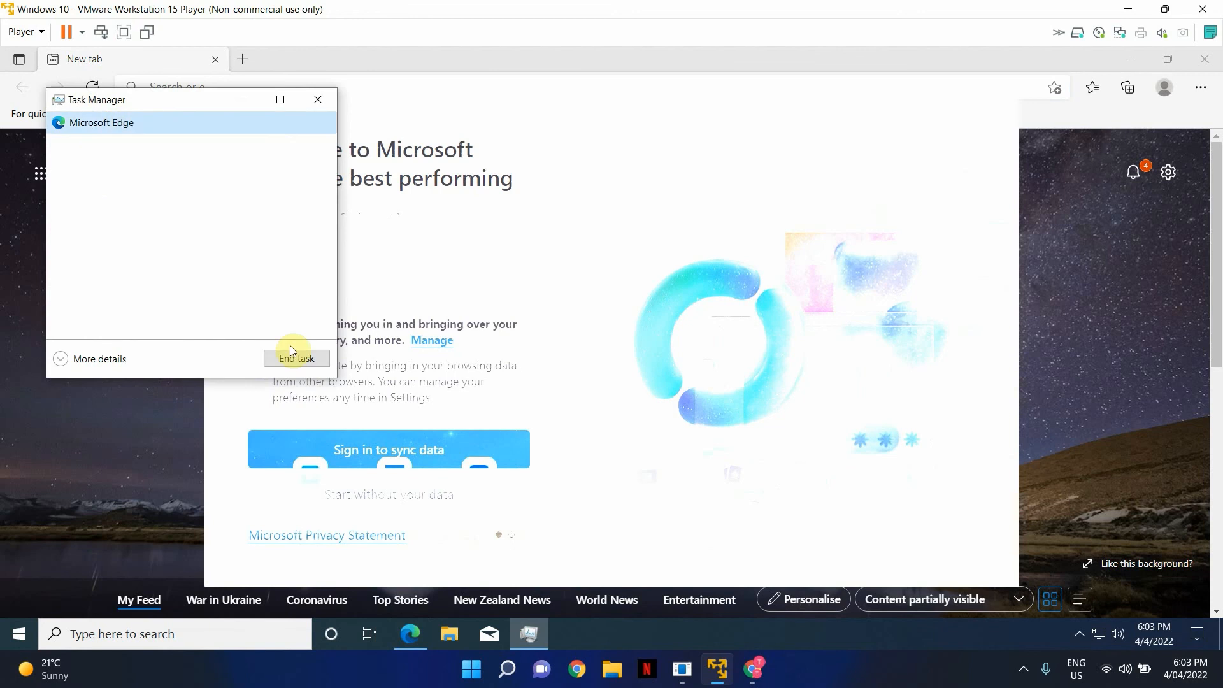
{"action": "left_click", "coordinate": [294, 357]}
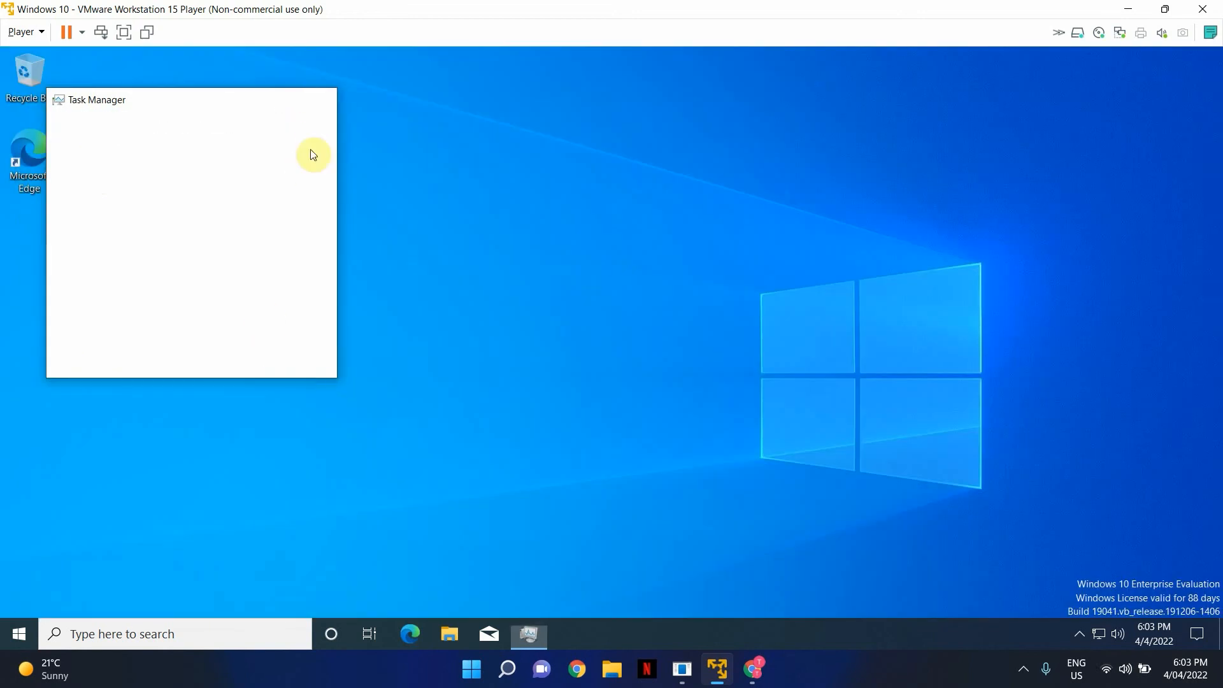
- Find Internet Explorer by searching 'inter' and open it maximized
{"action": "left_click", "coordinate": [139, 637]}
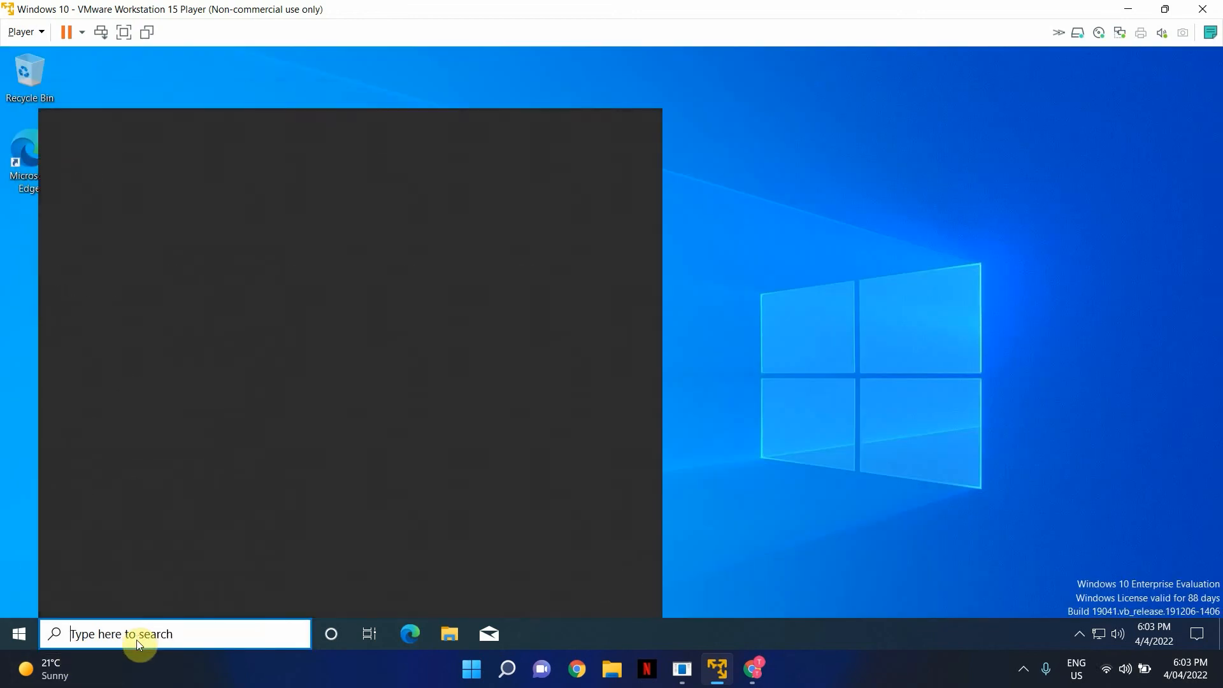
{"action": "type", "text": "inter"}
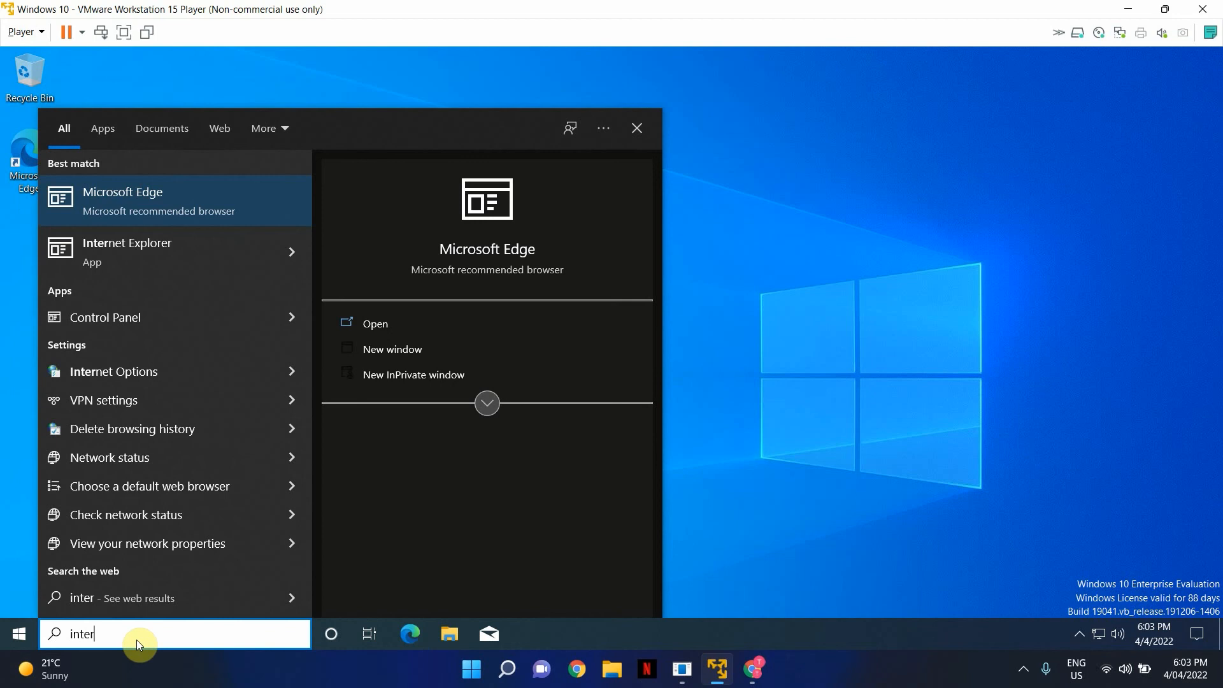
{"action": "key", "text": "BackSpace"}
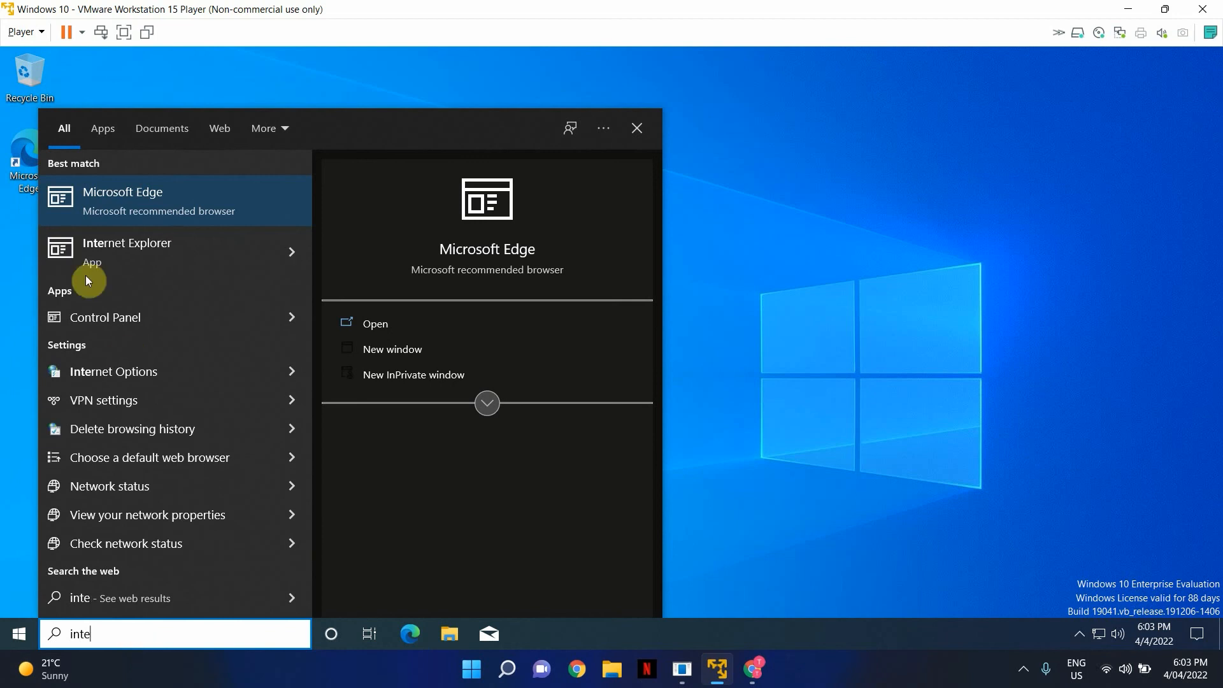
{"action": "left_click", "coordinate": [133, 265]}
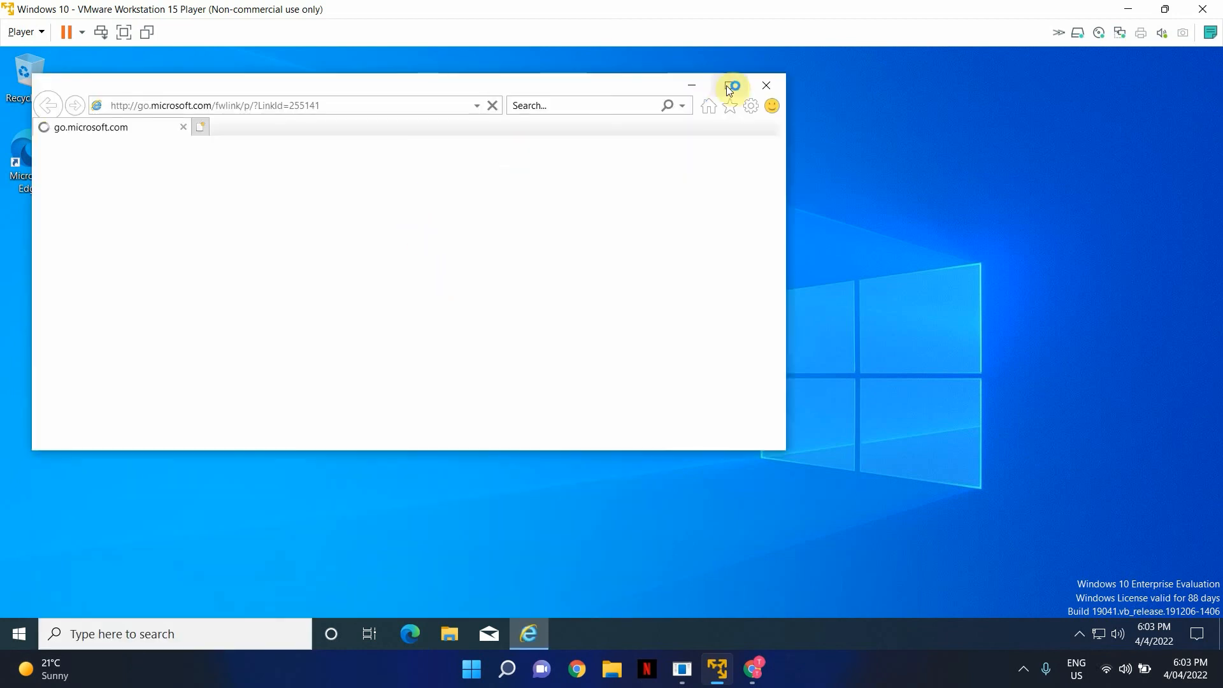
{"action": "left_click", "coordinate": [728, 85]}
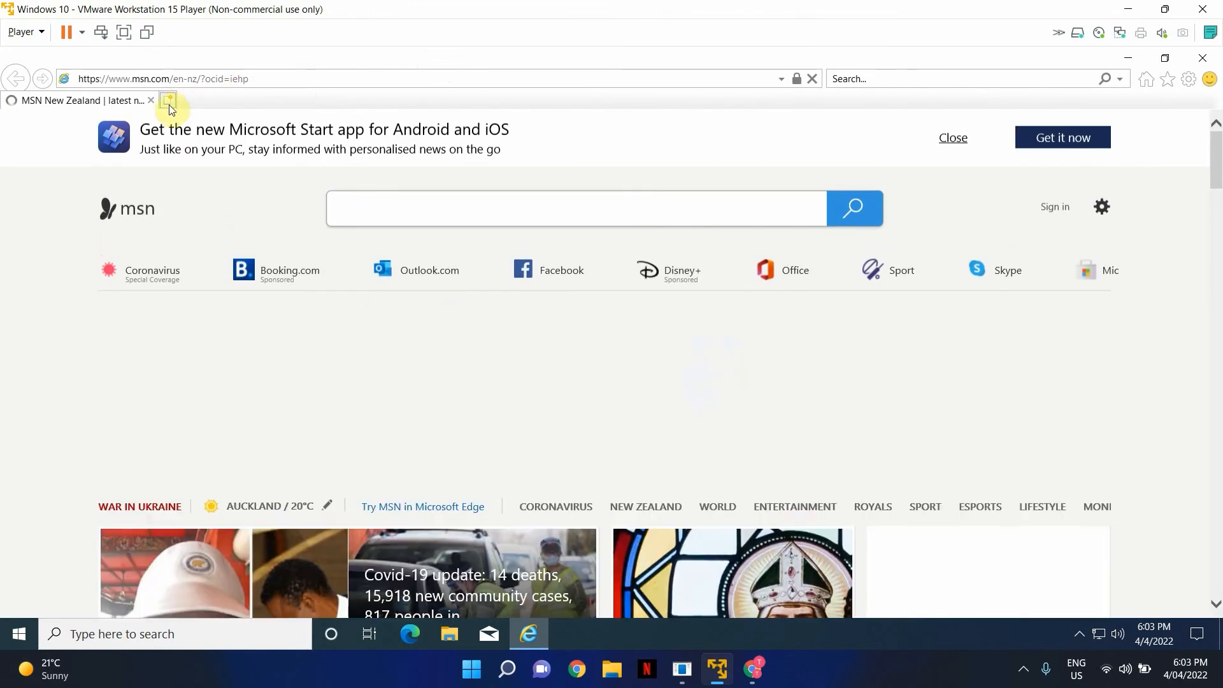
- Accept Internet Explorer's recommended security and compatibility settings
{"action": "left_click", "coordinate": [168, 103]}
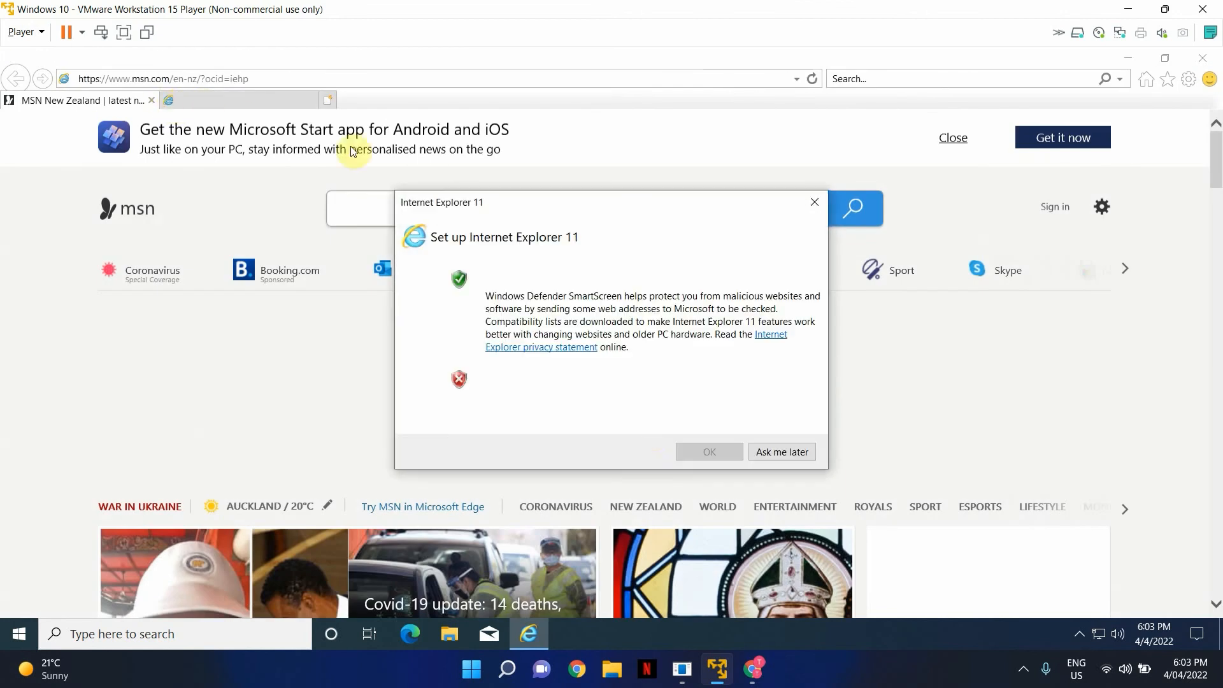
{"action": "left_click", "coordinate": [545, 280]}
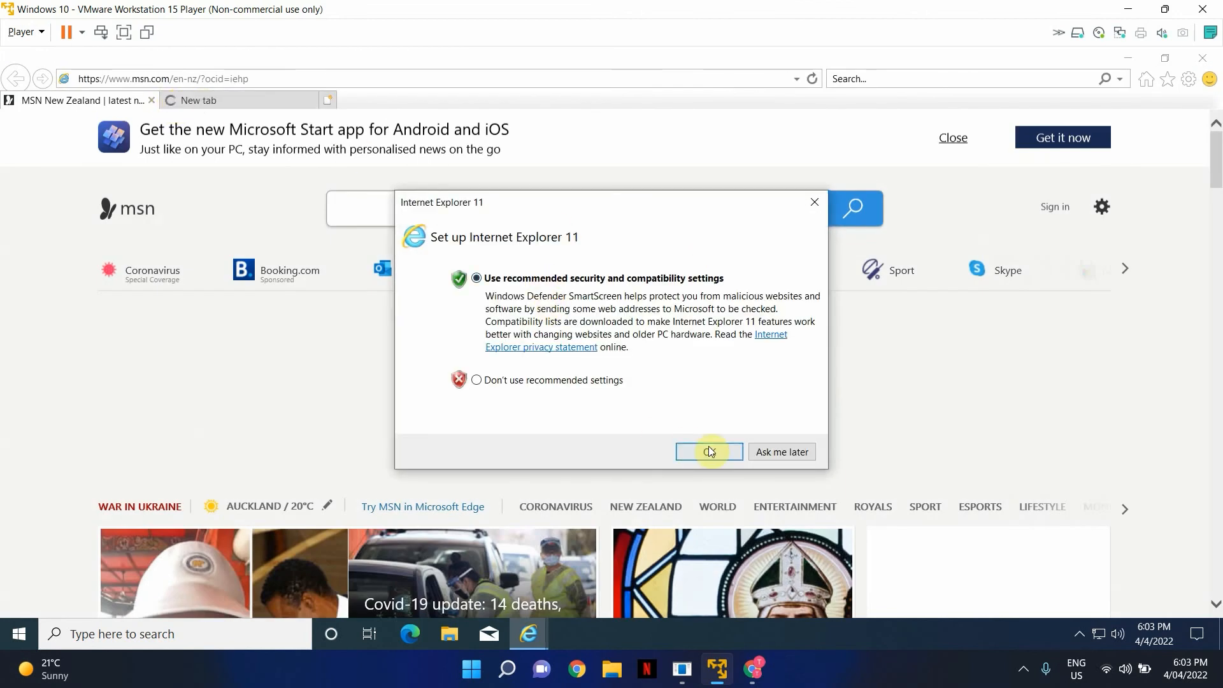
{"action": "left_click", "coordinate": [709, 450]}
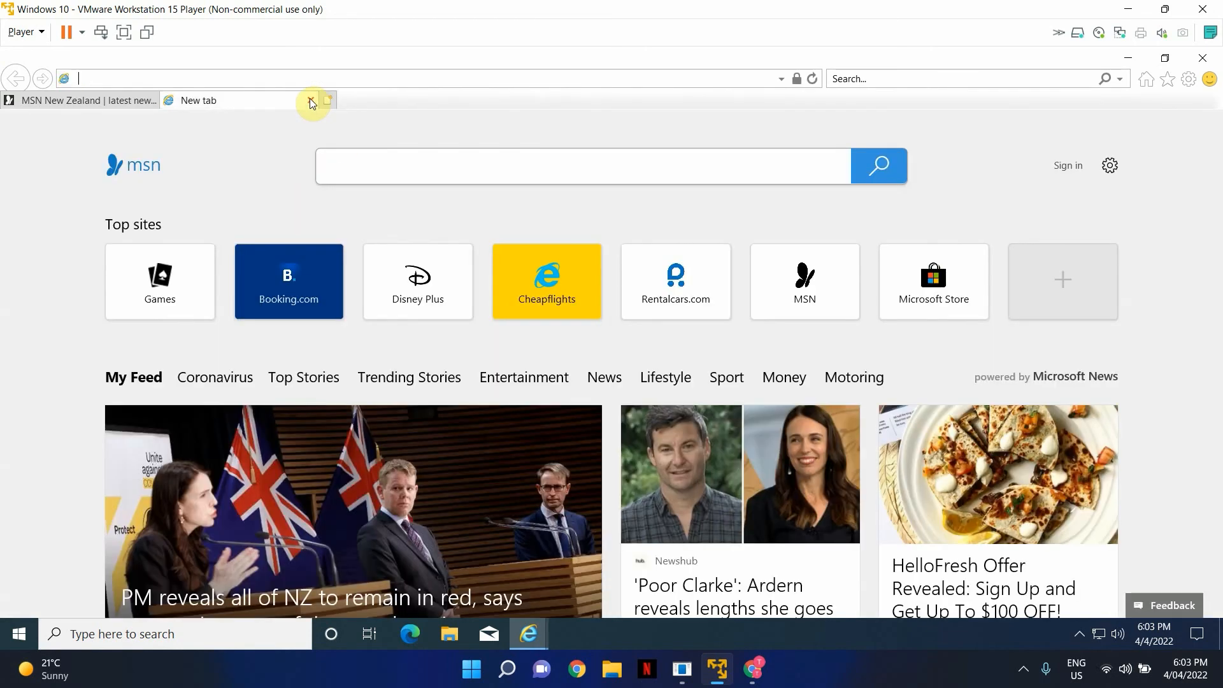
- Search the MSN page for 'profilewizard'
{"action": "left_click", "coordinate": [366, 165]}
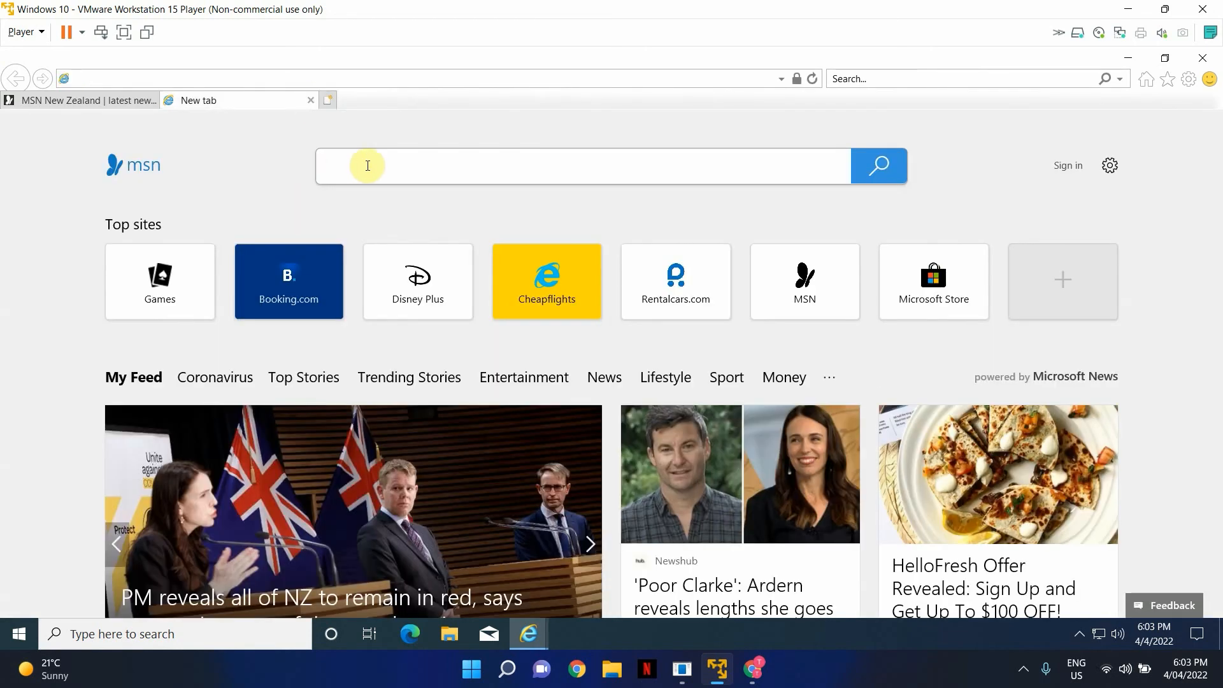
{"action": "type", "text": "profile"}
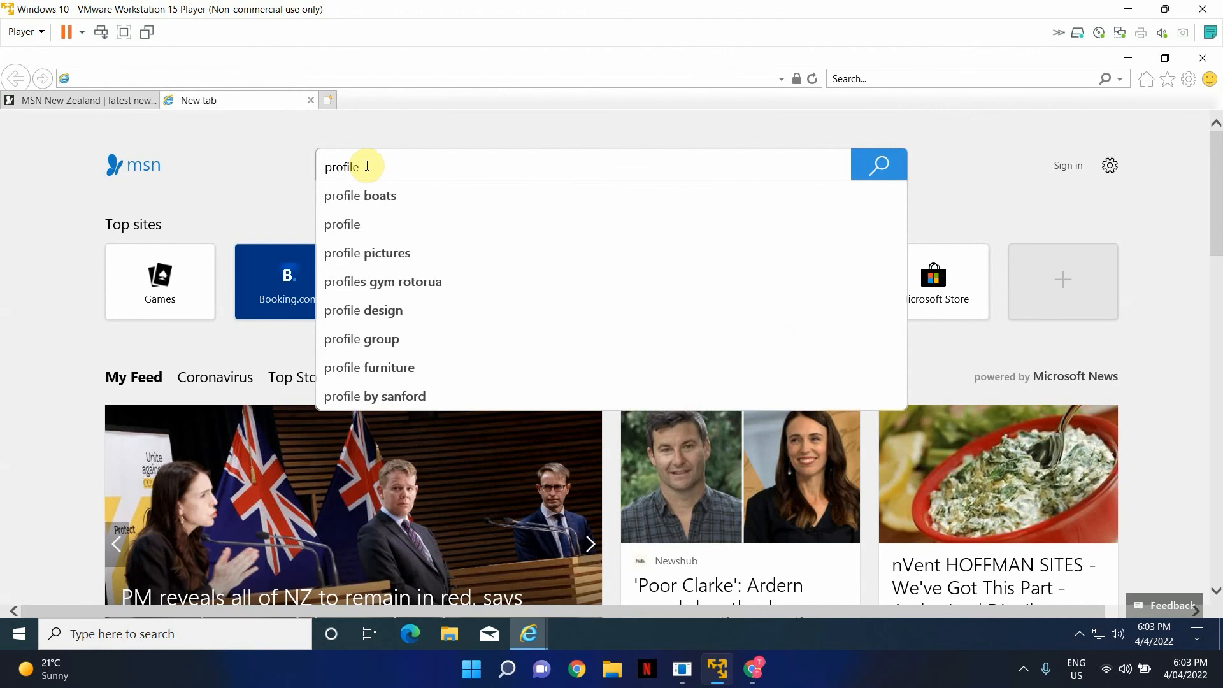
{"action": "type", "text": "wizard"}
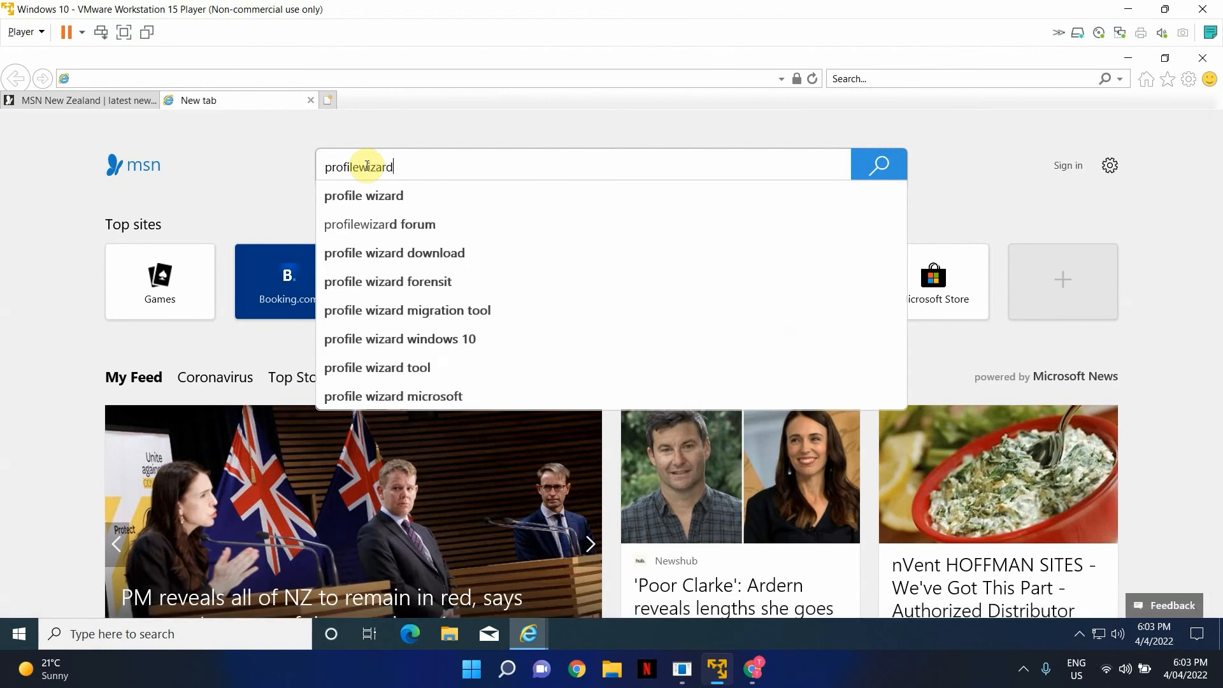
{"action": "key", "text": "Return"}
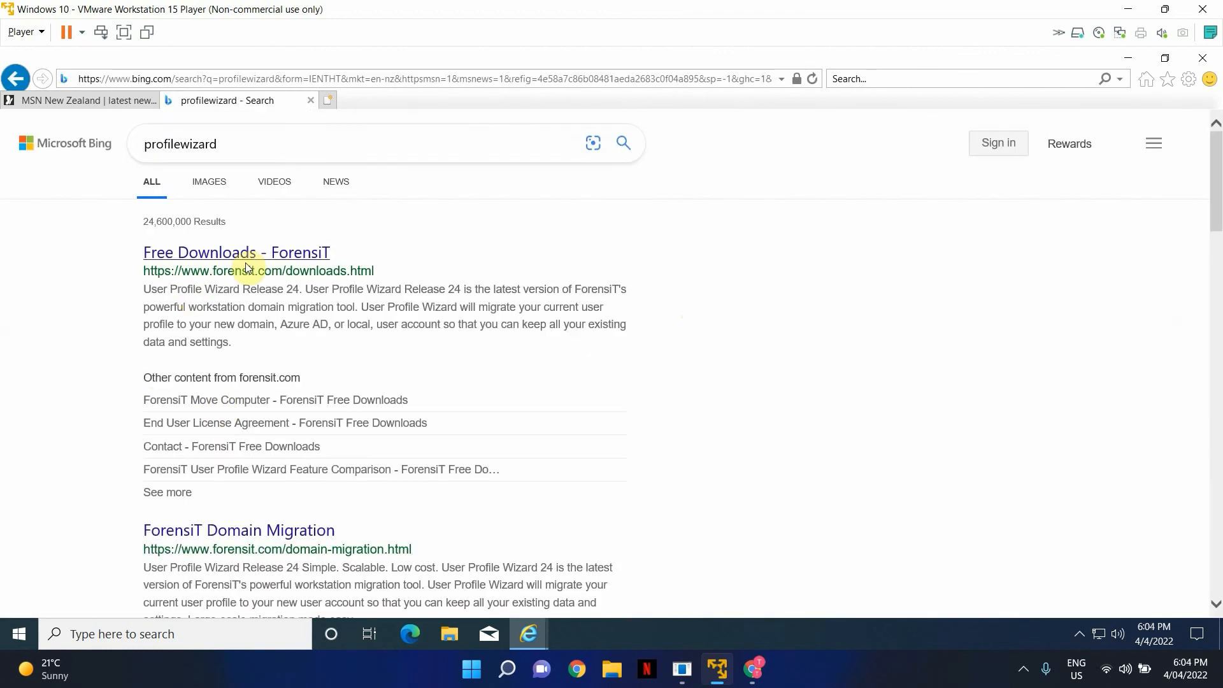
- Download and run the R24 Freeware Profwiz.msi from ForensiT's free downloads page
{"action": "left_click", "coordinate": [272, 257]}
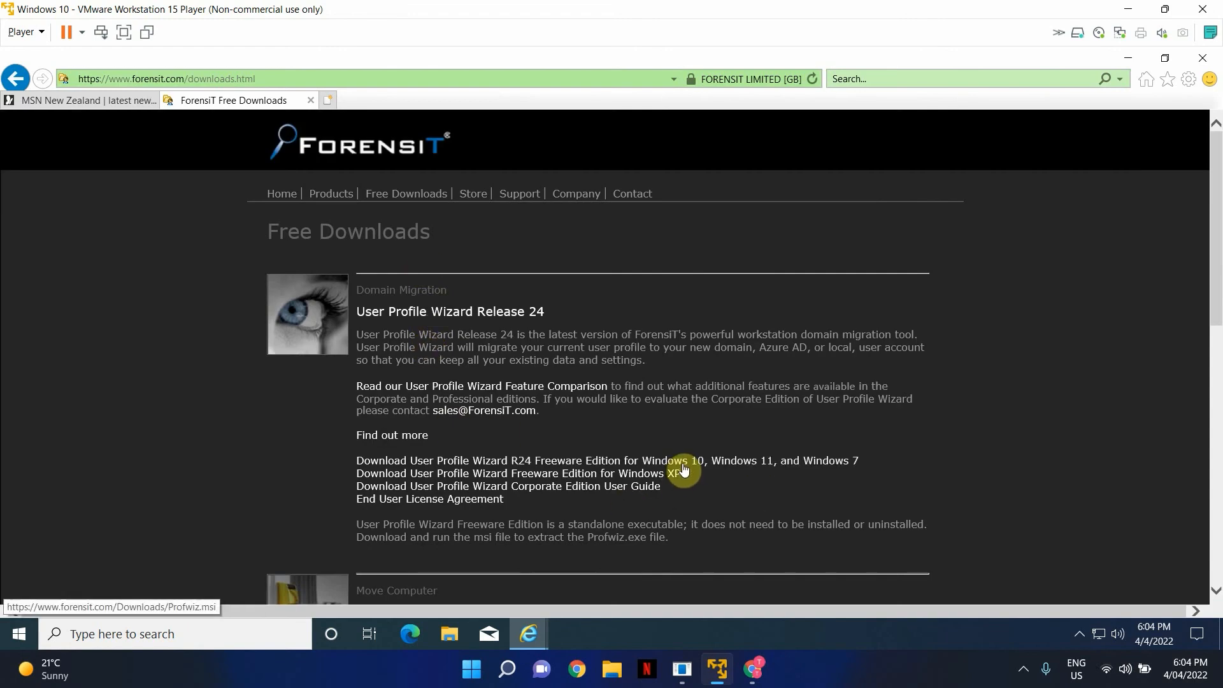
{"action": "left_click", "coordinate": [682, 470]}
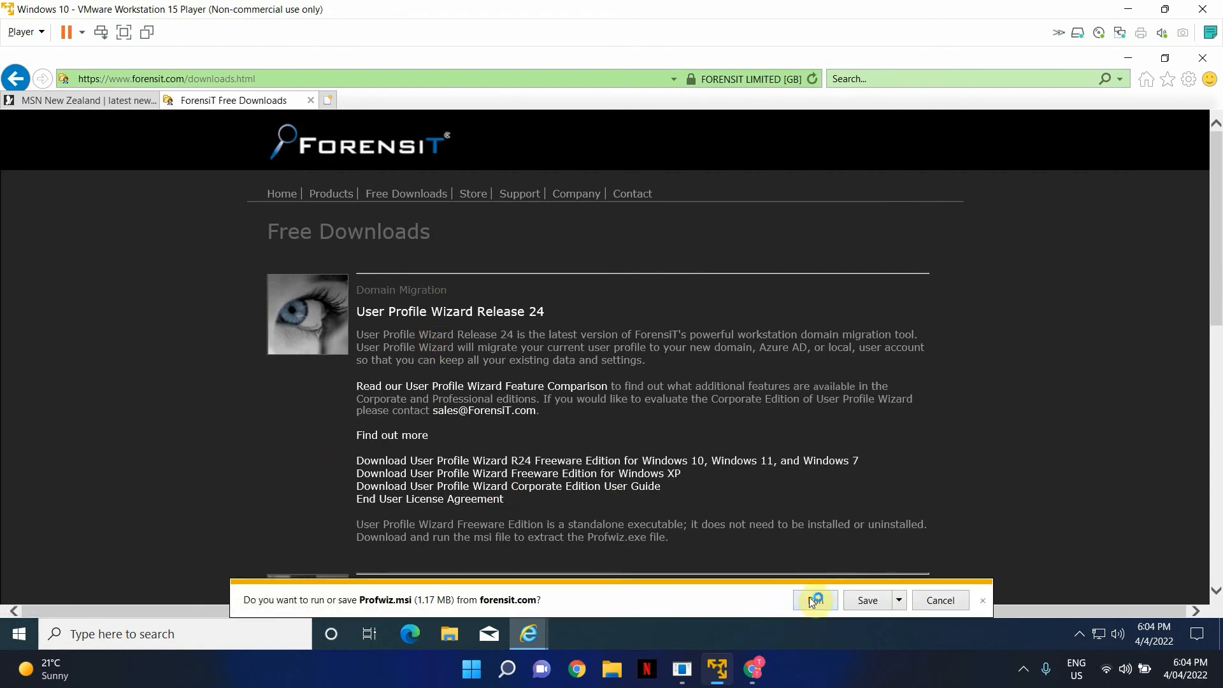
{"action": "left_click", "coordinate": [814, 601]}
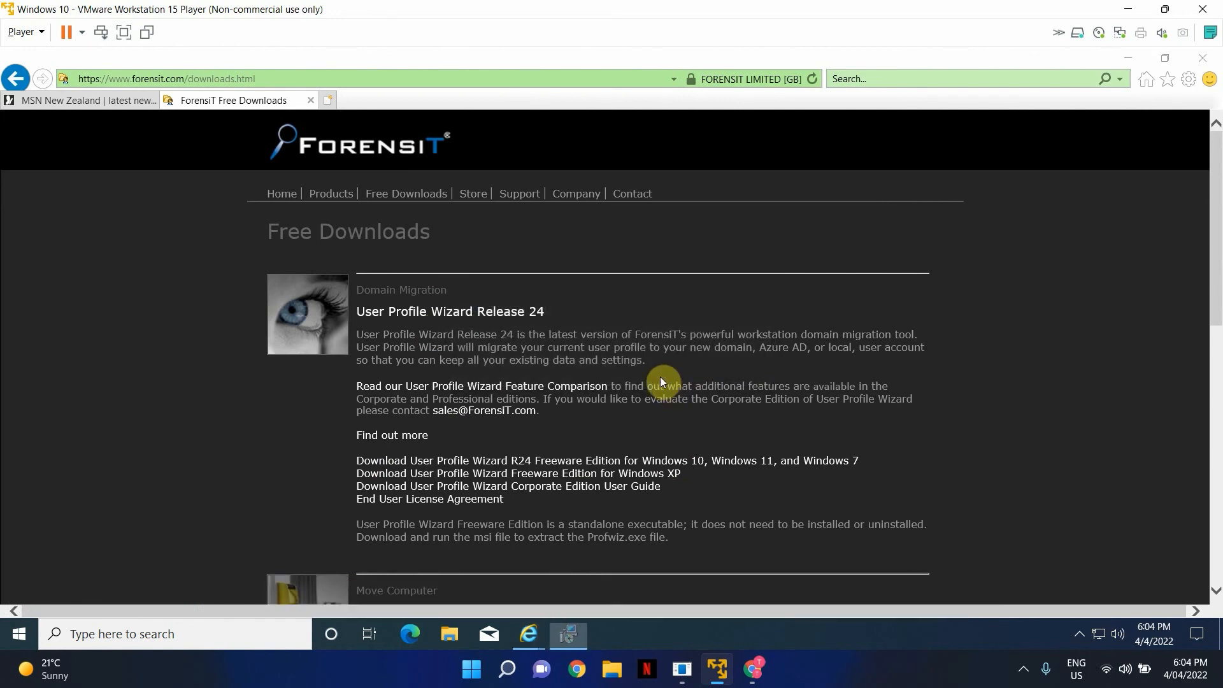
- Accept the licence, install User Profile Wizard, and launch it on finish
{"action": "left_click", "coordinate": [503, 405]}
{"action": "left_click", "coordinate": [695, 469]}
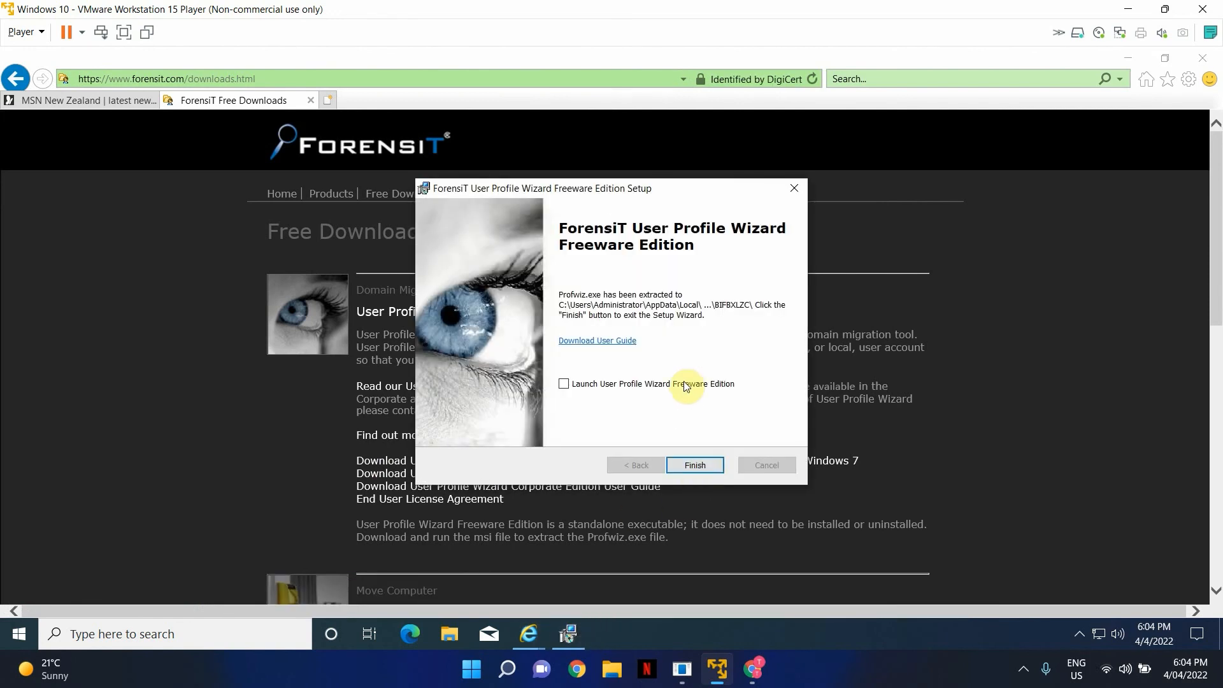
{"action": "left_click", "coordinate": [565, 385]}
{"action": "left_click", "coordinate": [695, 465]}
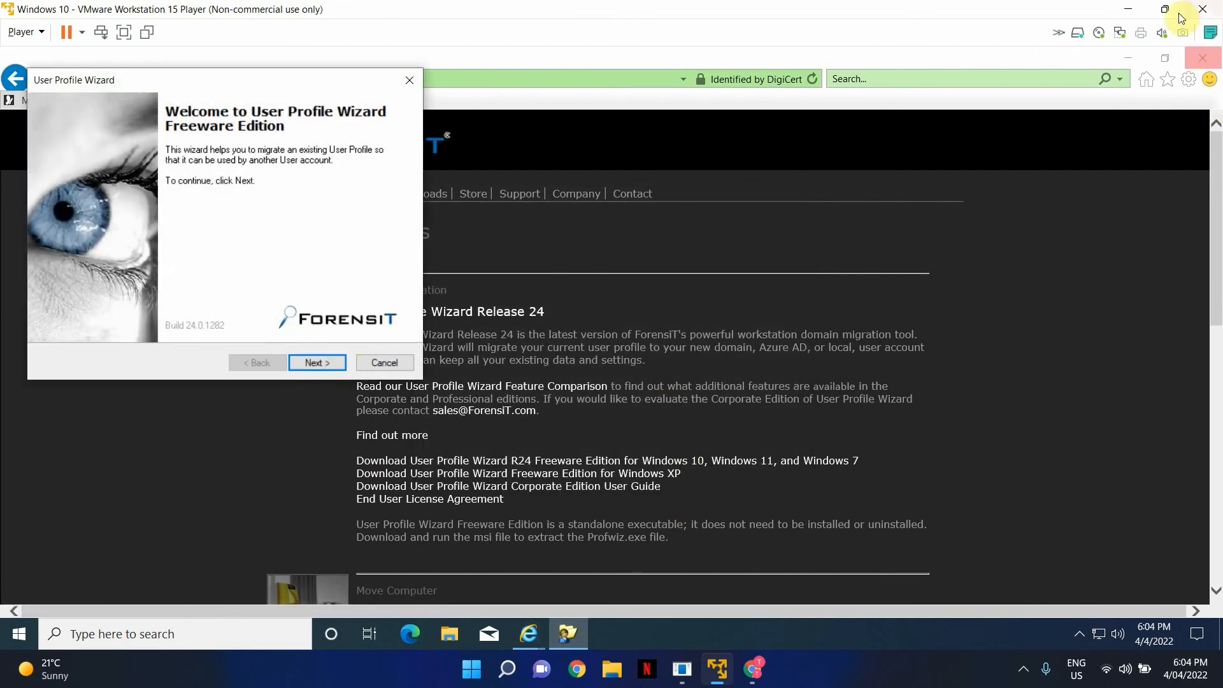
- Restore the VM window, centre the User Profile Wizard and move past its welcome page
{"action": "left_click", "coordinate": [1134, 11]}
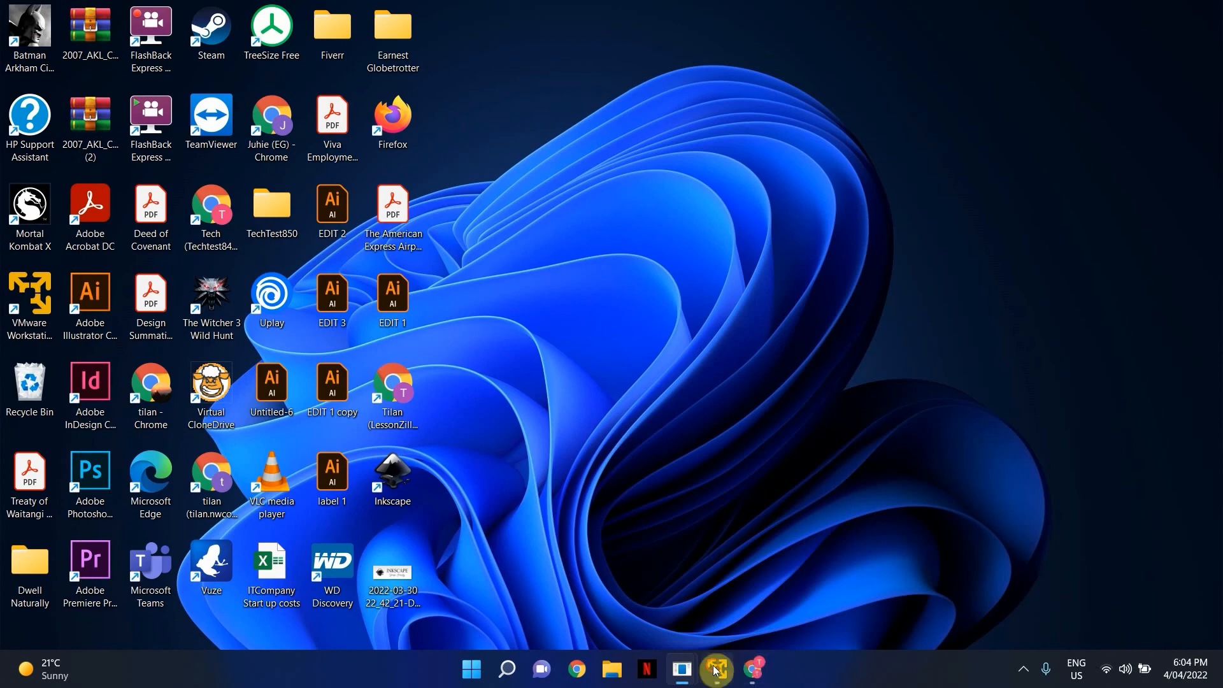
{"action": "left_click", "coordinate": [716, 668]}
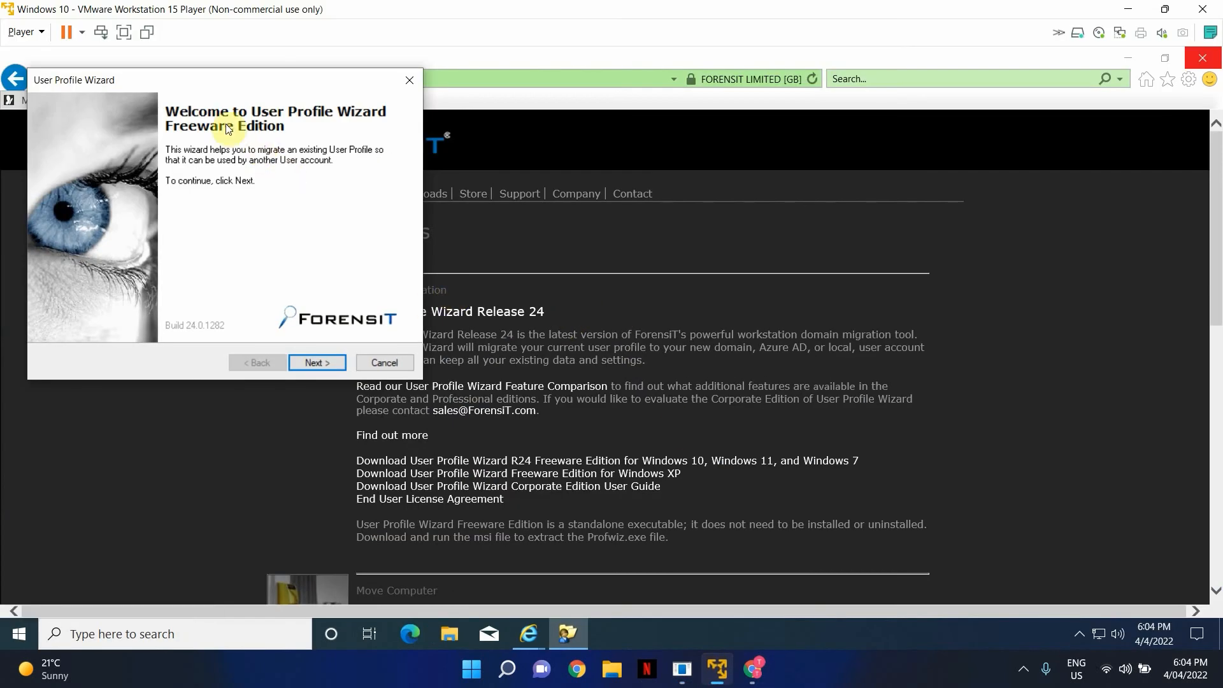
{"action": "left_click_drag", "start_coordinate": [240, 81], "coordinate": [606, 167]}
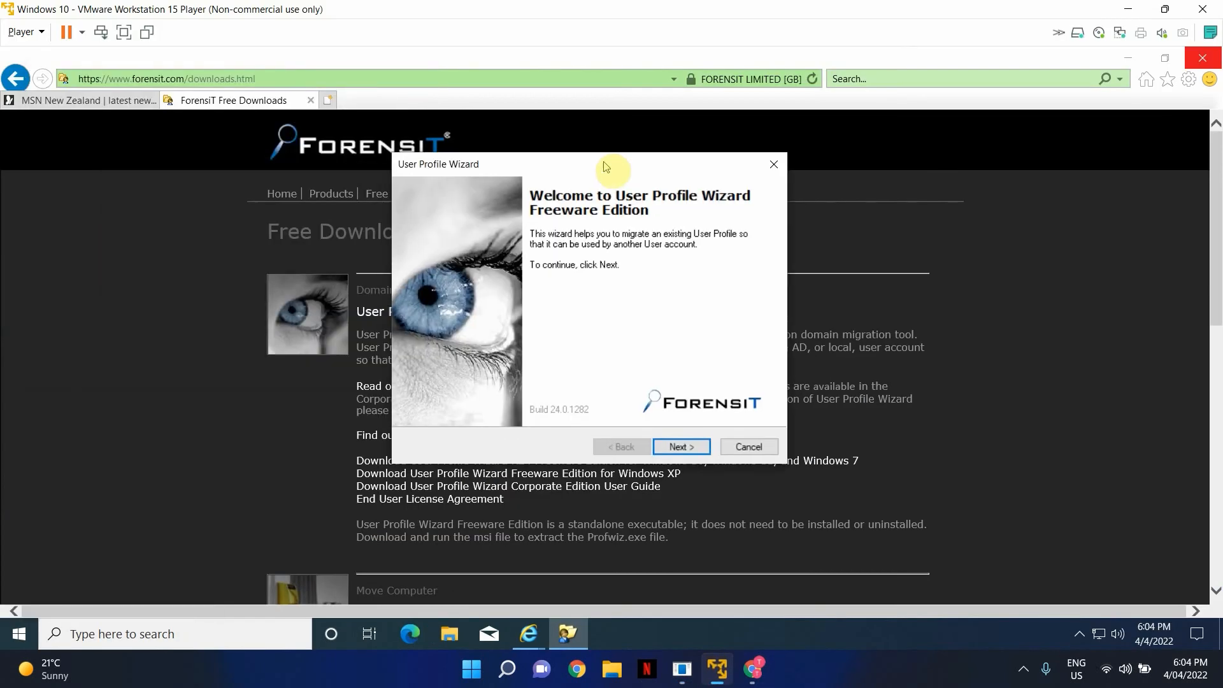
{"action": "left_click", "coordinate": [682, 446]}
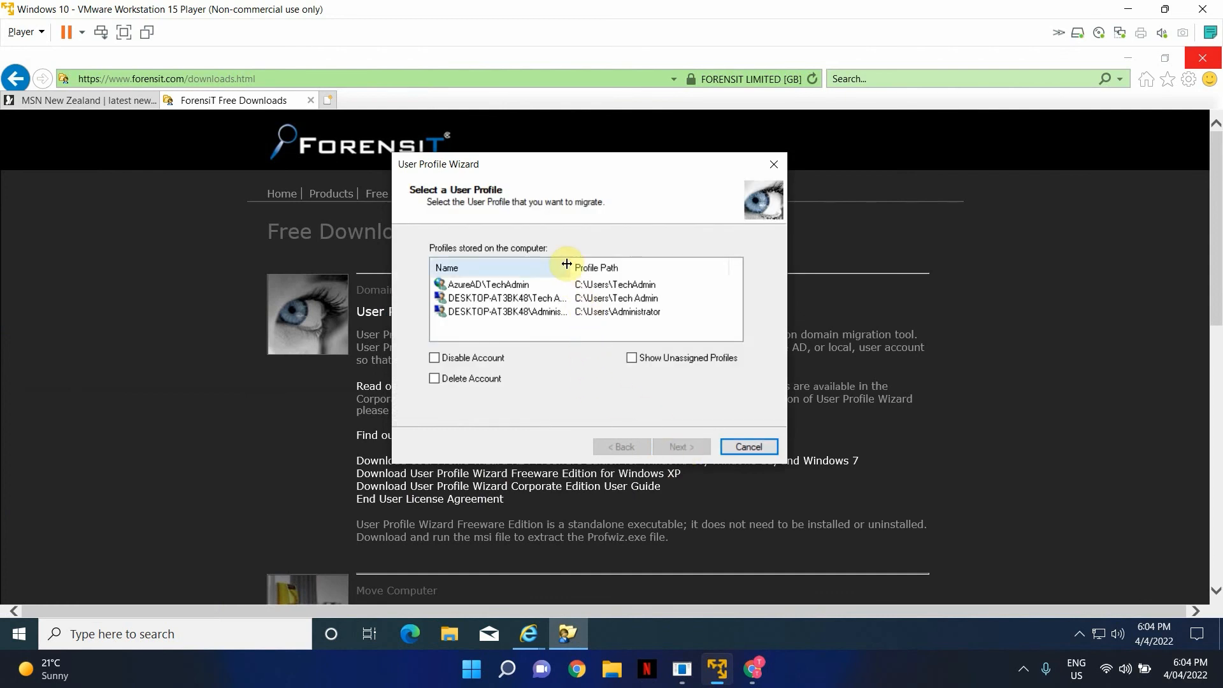
- Widen the Name column and pick the second, local Tech Admin profile to migrate
{"action": "left_click_drag", "start_coordinate": [566, 264], "coordinate": [602, 265]}
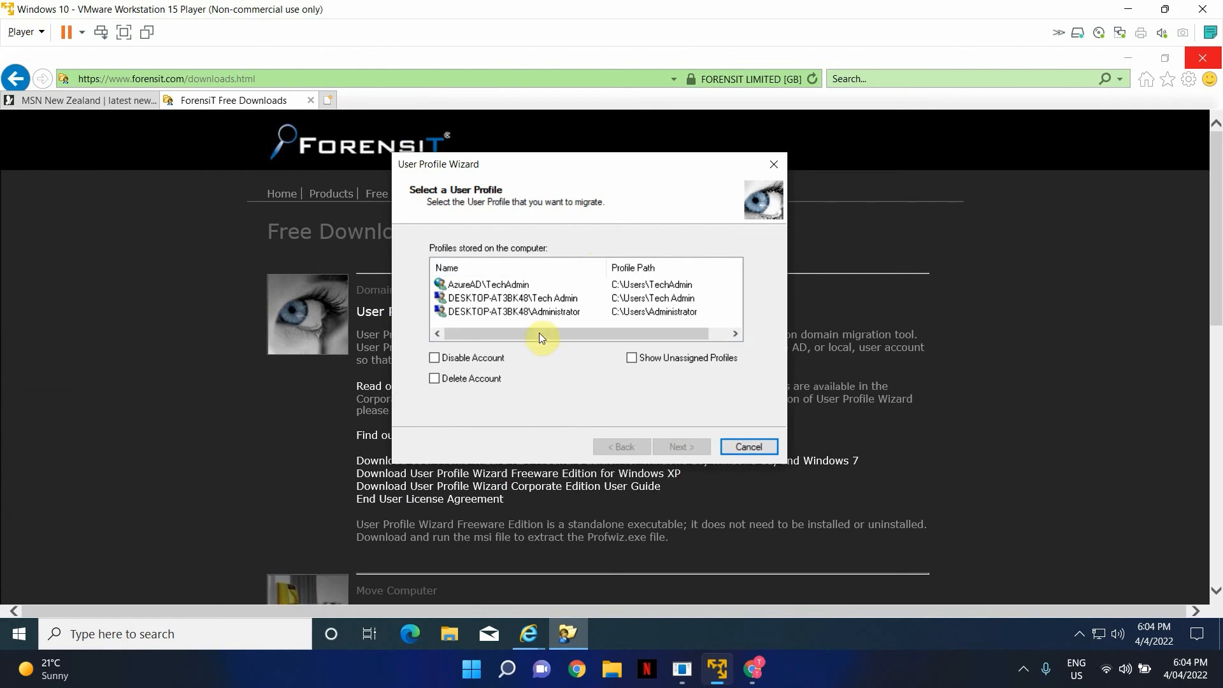
{"action": "left_click", "coordinate": [479, 303]}
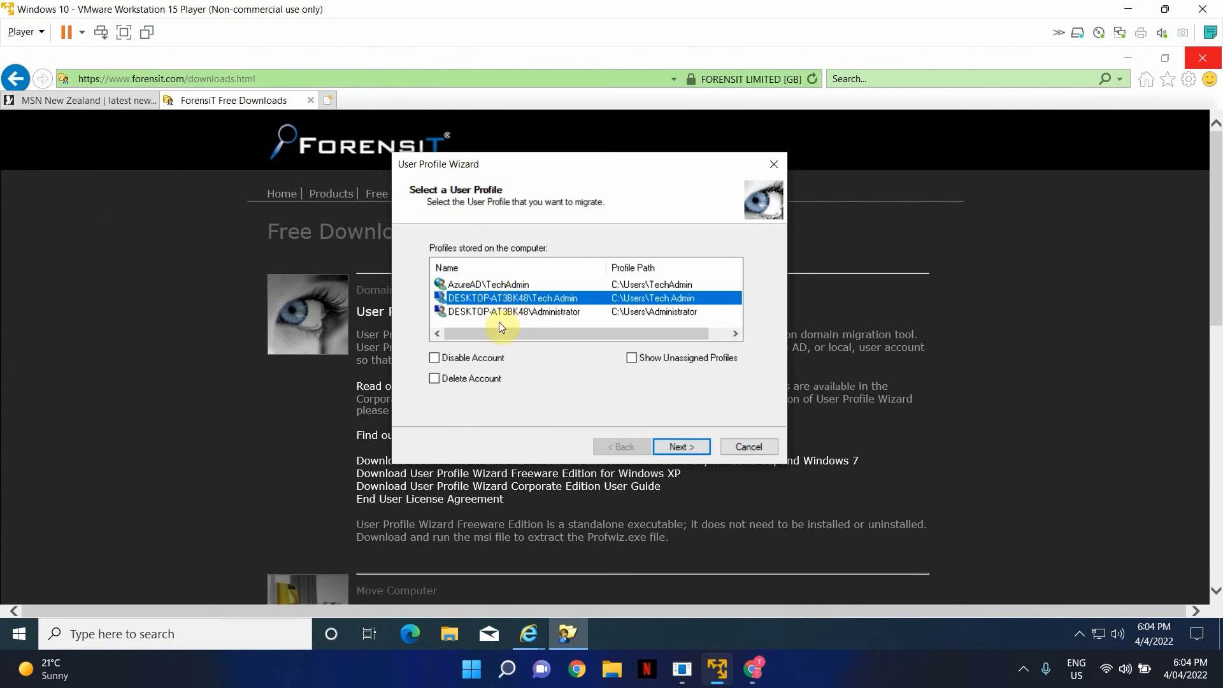
{"action": "left_click", "coordinate": [504, 313]}
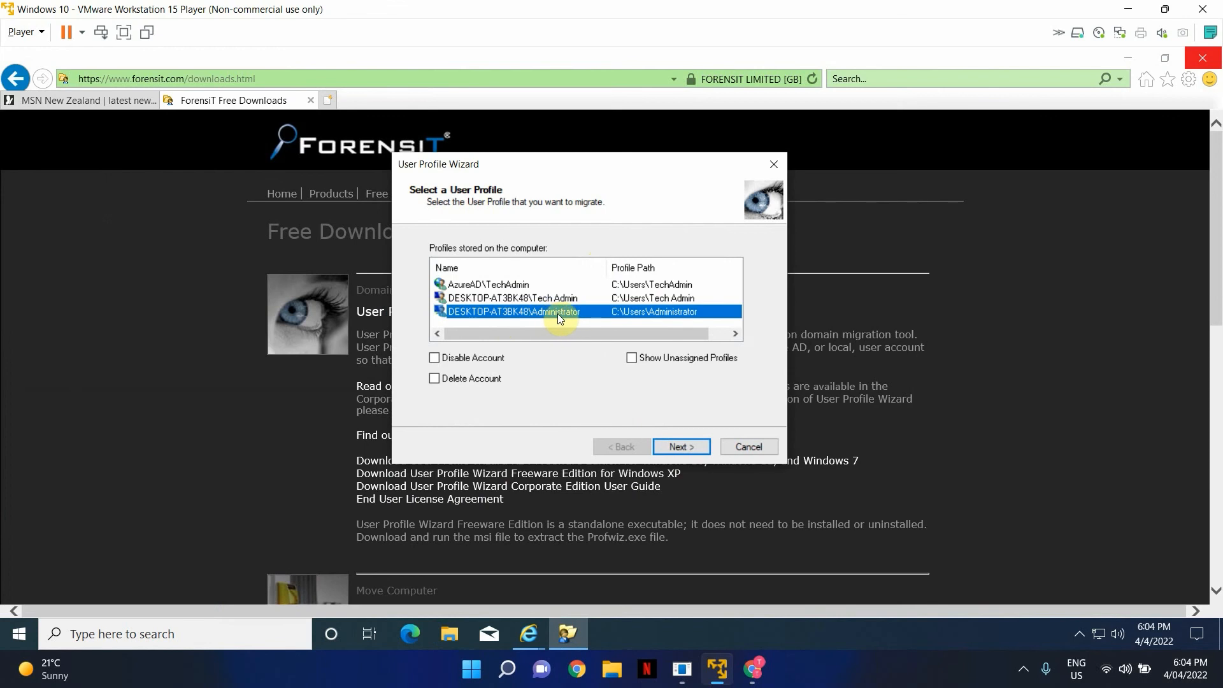
{"action": "left_click", "coordinate": [520, 285]}
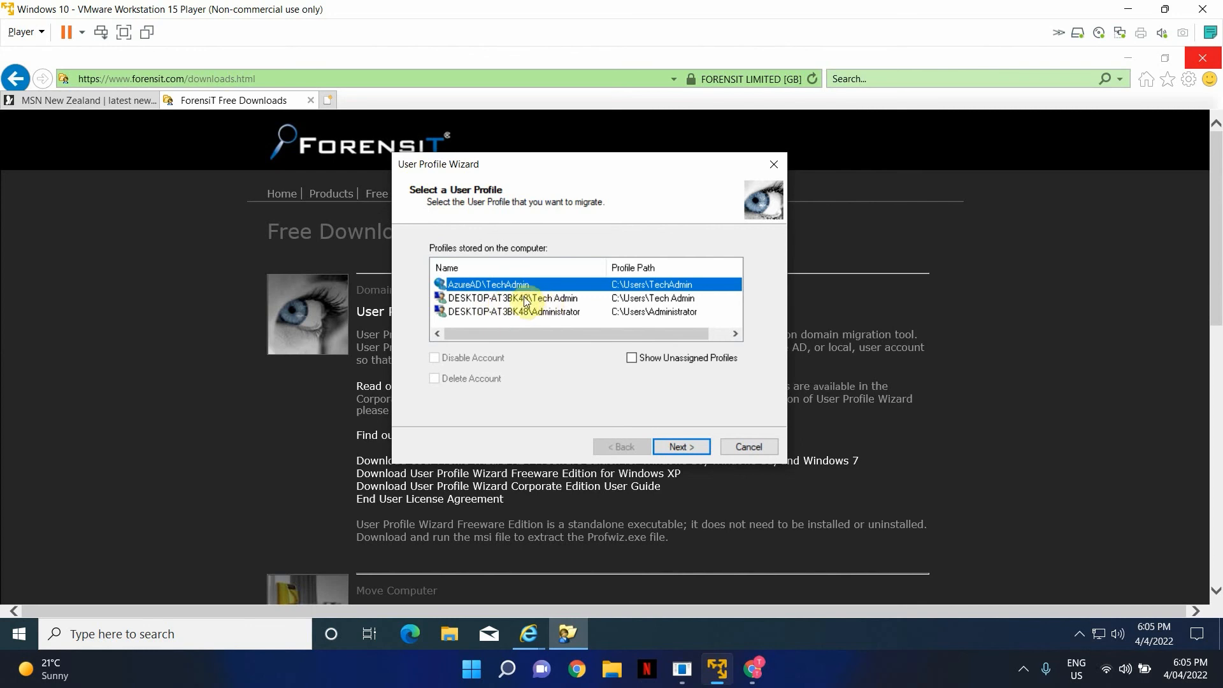
{"action": "left_click", "coordinate": [493, 299]}
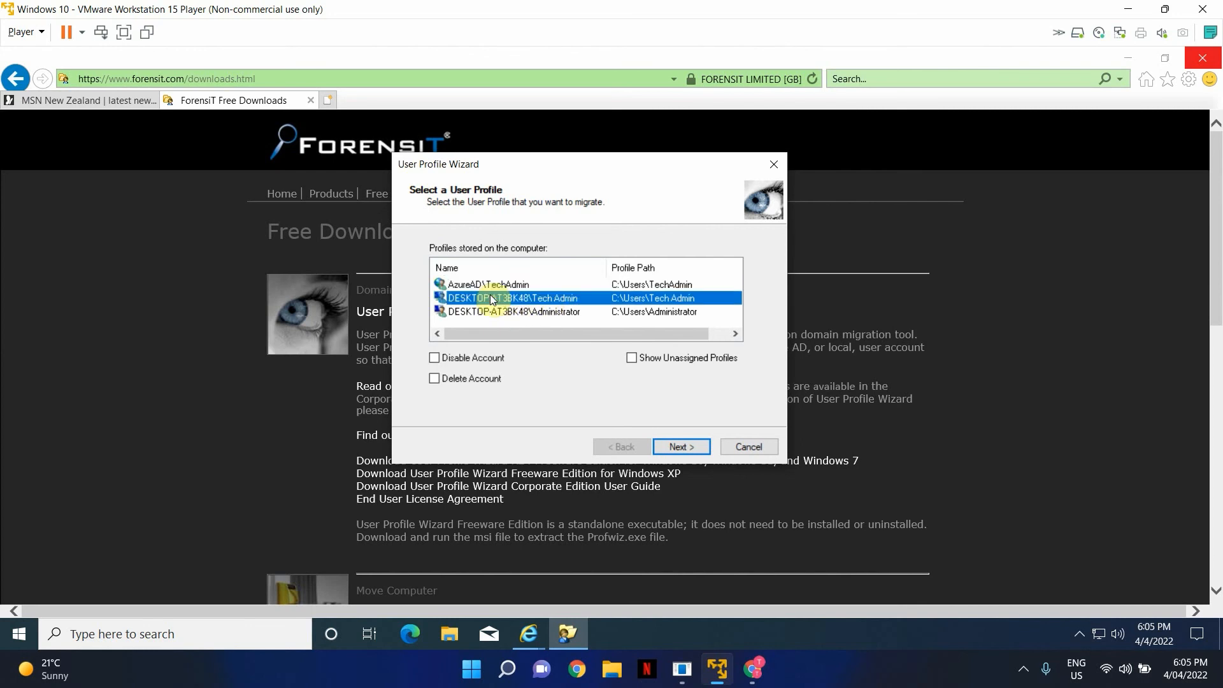
{"action": "left_click", "coordinate": [698, 448]}
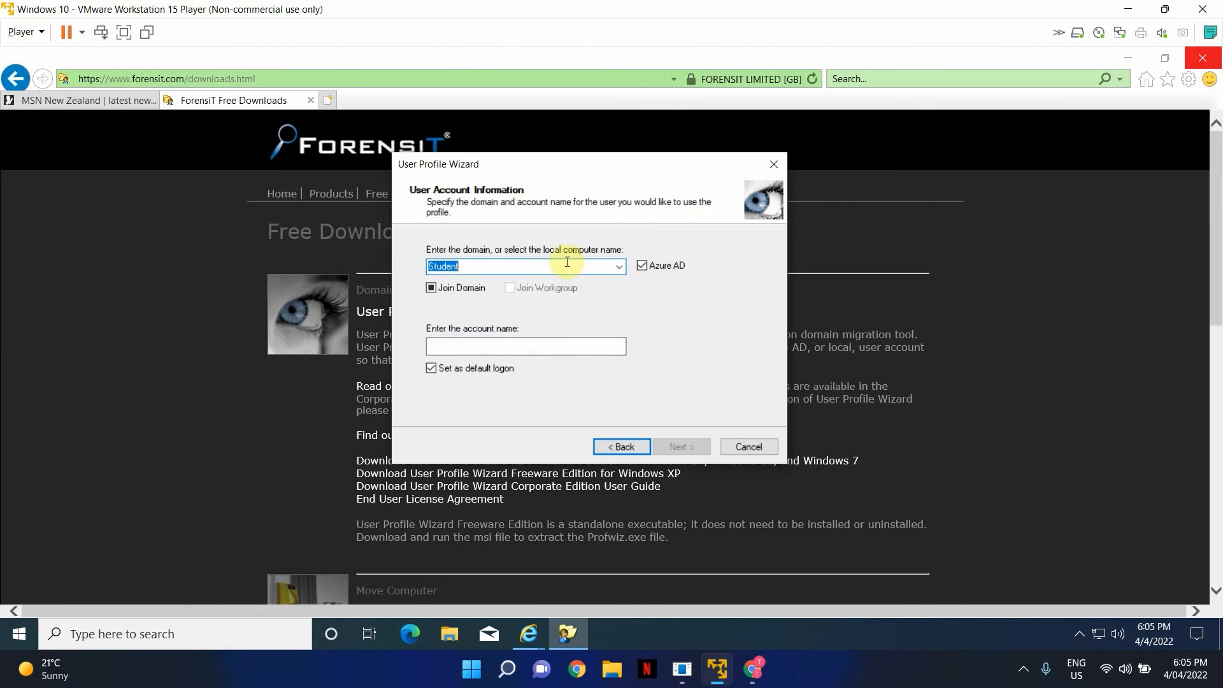
- Set the target domain to the Student tenant instead of DESKTOP-AT3BK48, then focus the account name box
{"action": "left_click", "coordinate": [623, 267]}
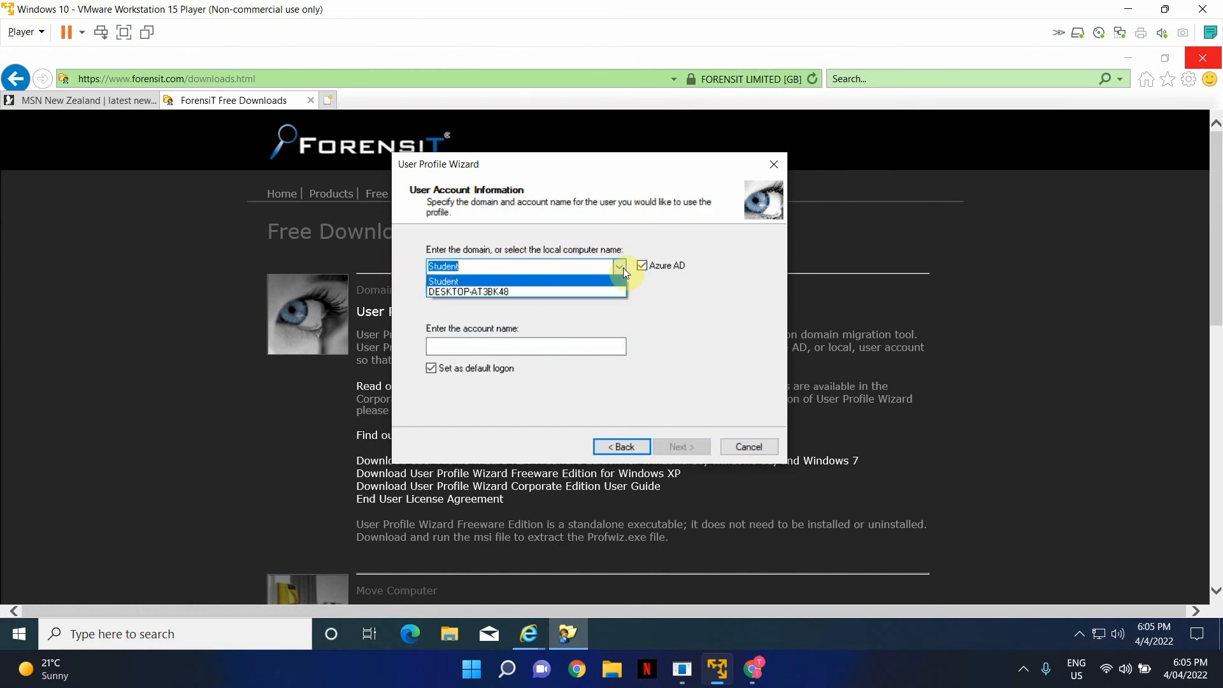
{"action": "left_click", "coordinate": [464, 292]}
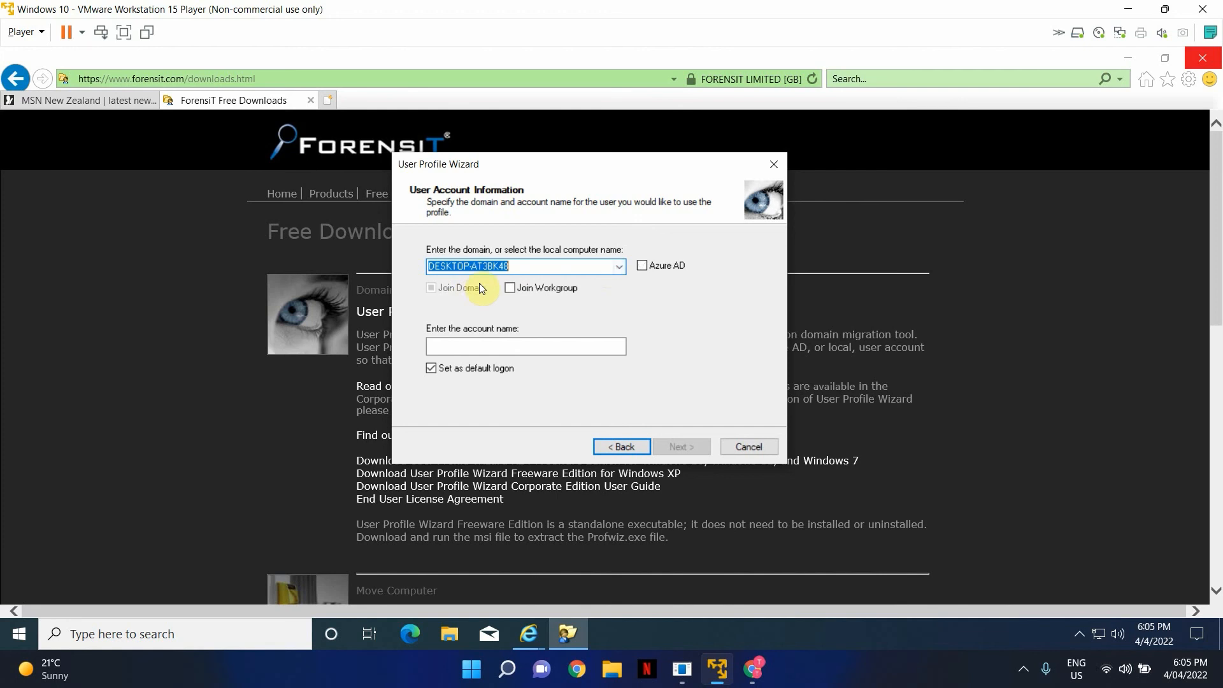
{"action": "left_click", "coordinate": [619, 266]}
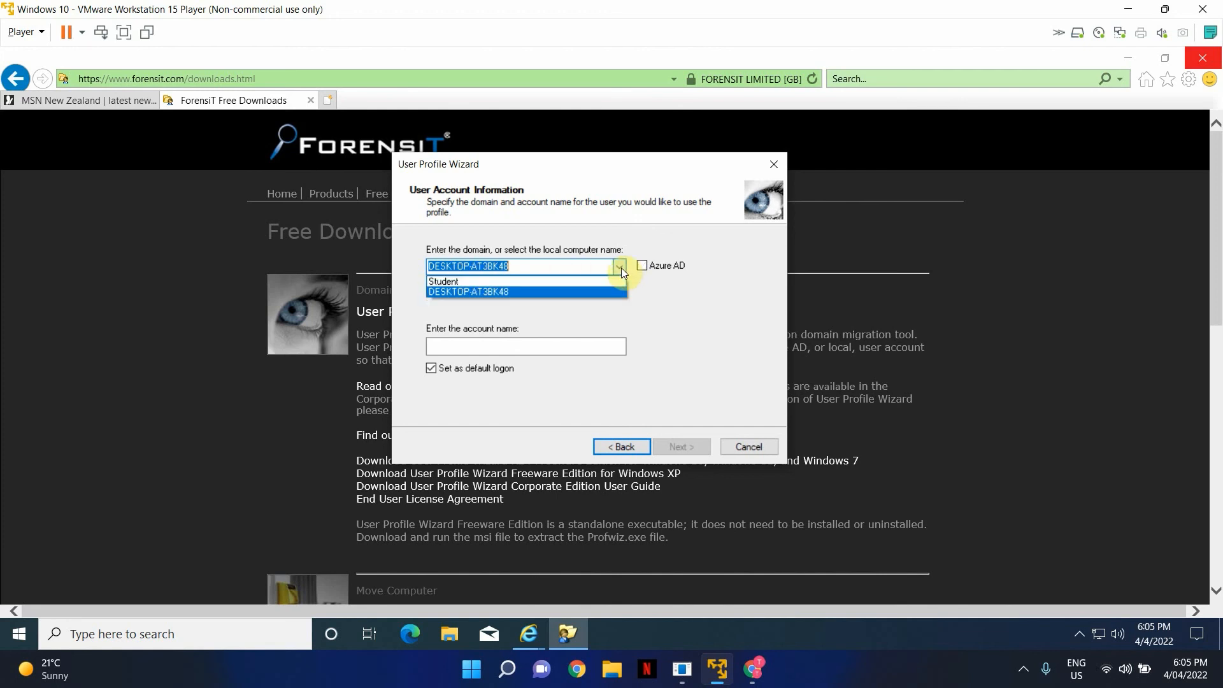
{"action": "left_click", "coordinate": [449, 282]}
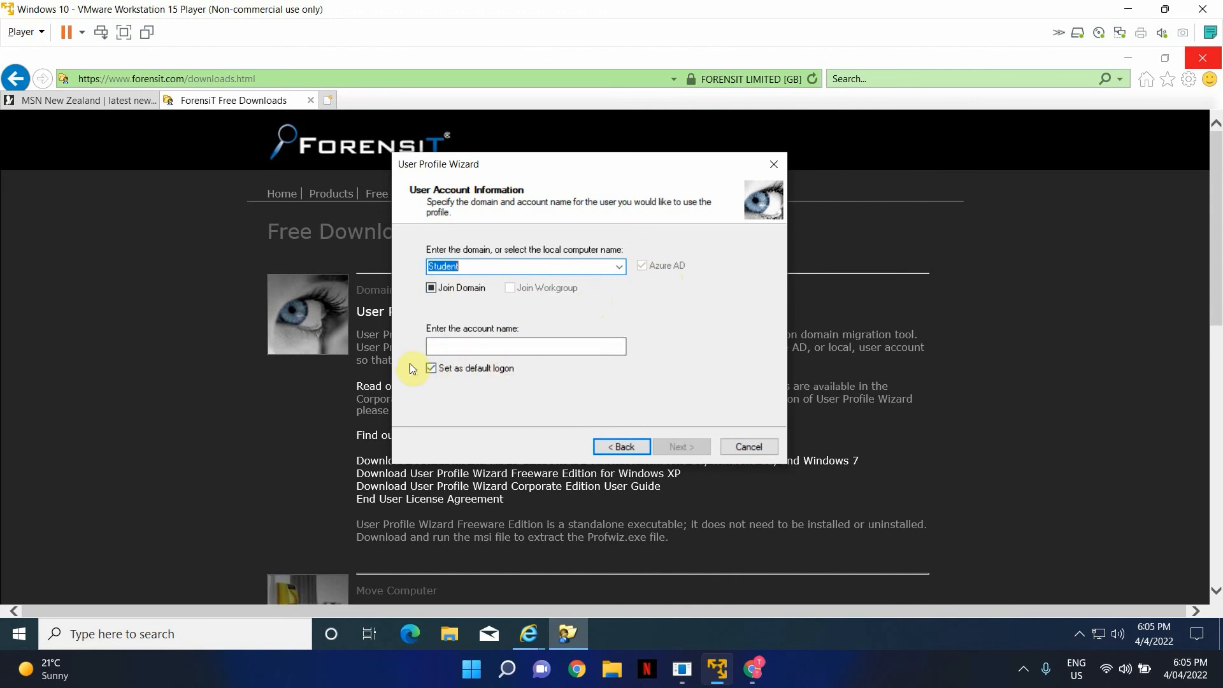
{"action": "left_click", "coordinate": [502, 347]}
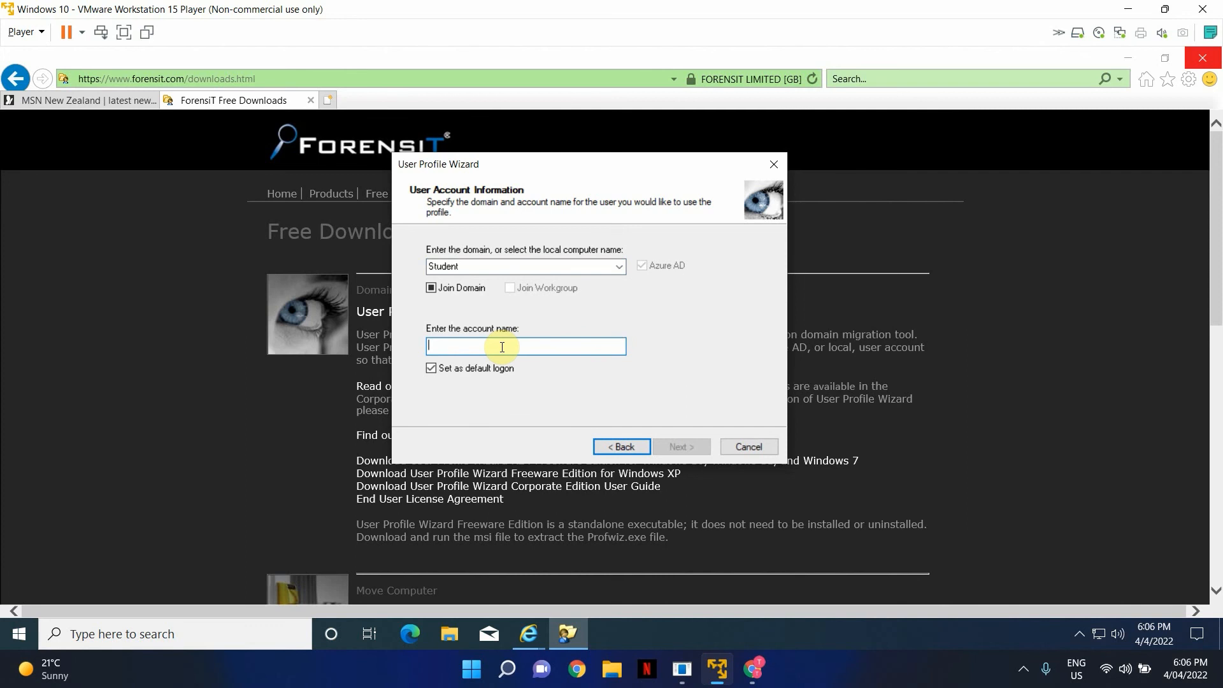
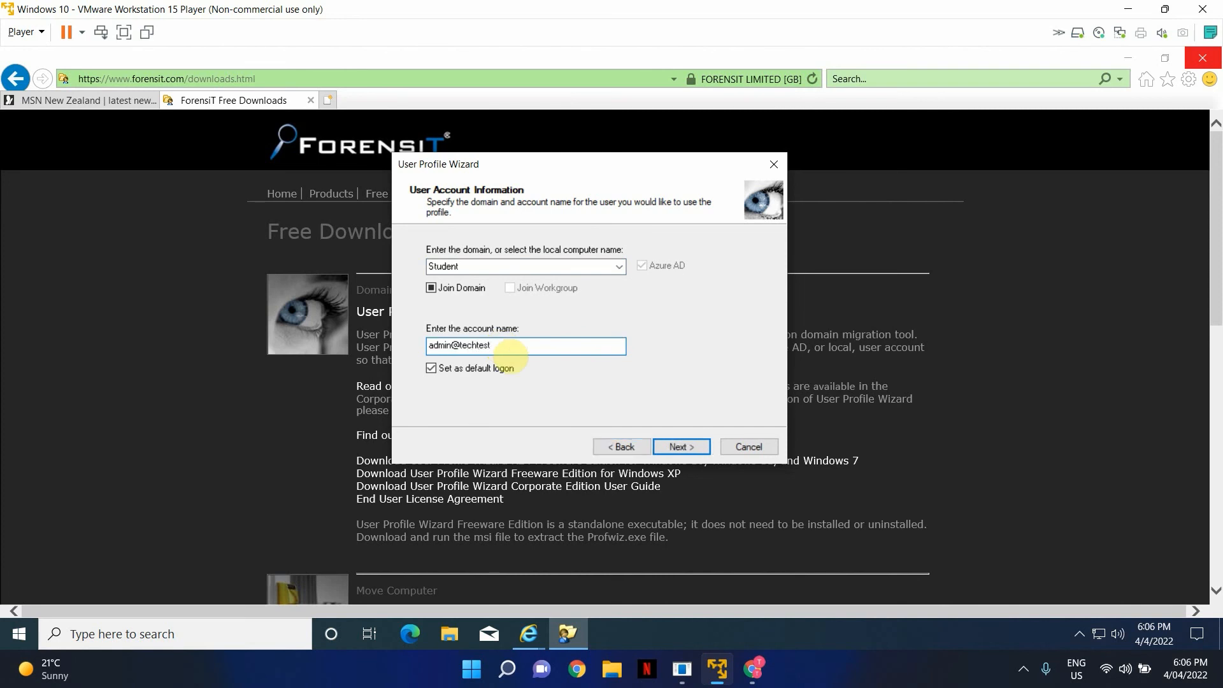
- Enter the Azure AD admin account's full sign-in name and try to continue
{"action": "left_click", "coordinate": [694, 448]}
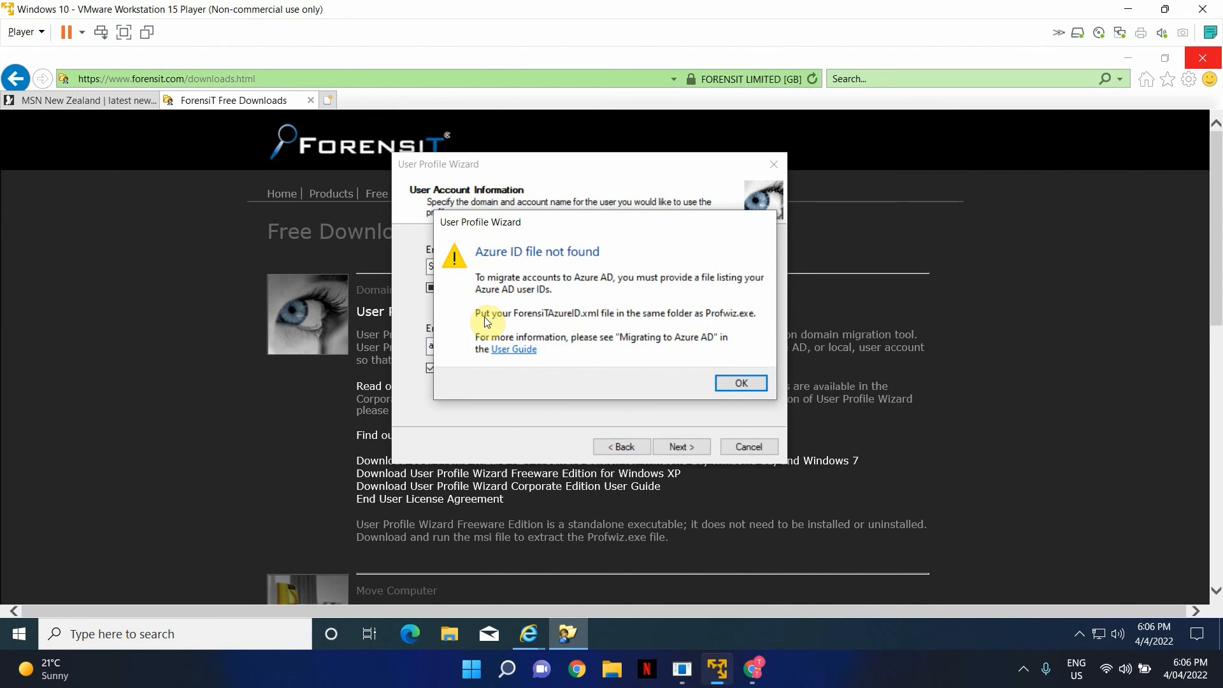
{"action": "left_click", "coordinate": [737, 381]}
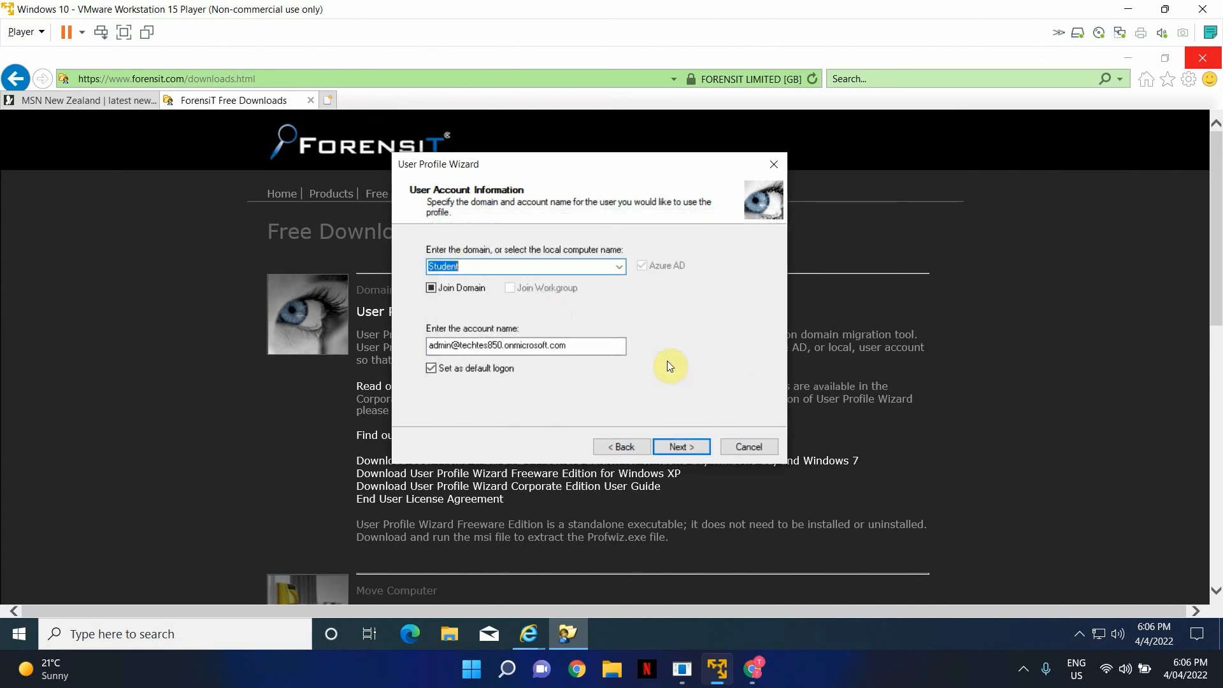
{"action": "left_click", "coordinate": [432, 288]}
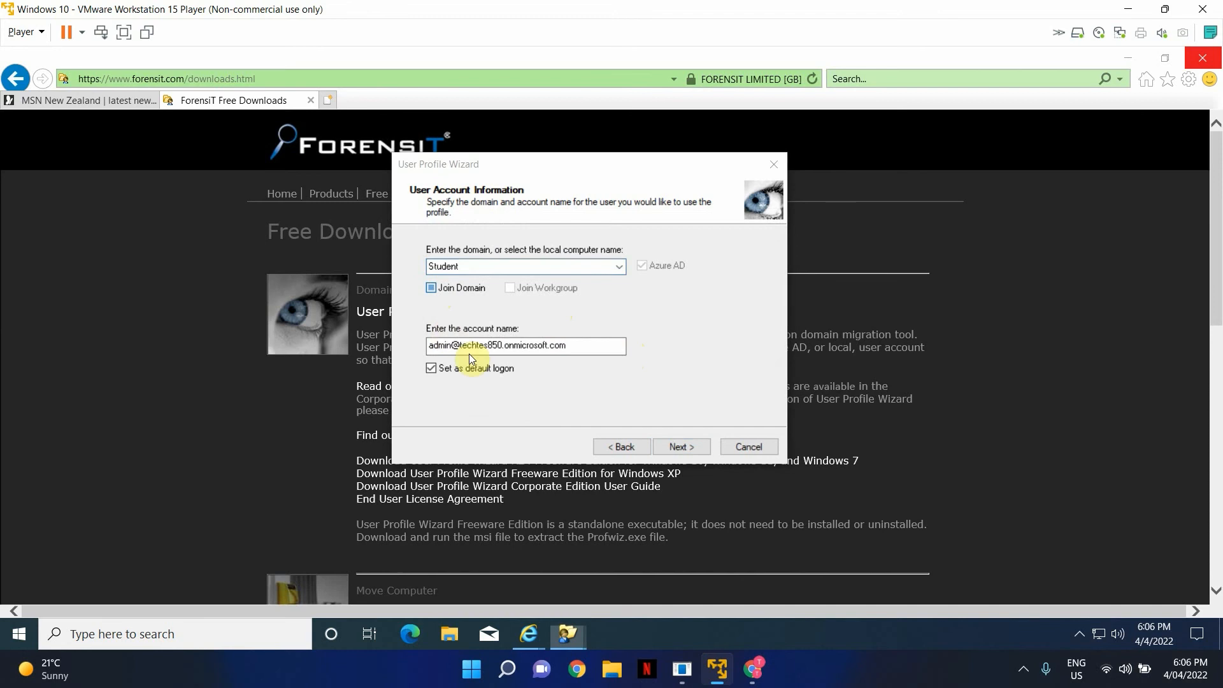
{"action": "left_click", "coordinate": [742, 377]}
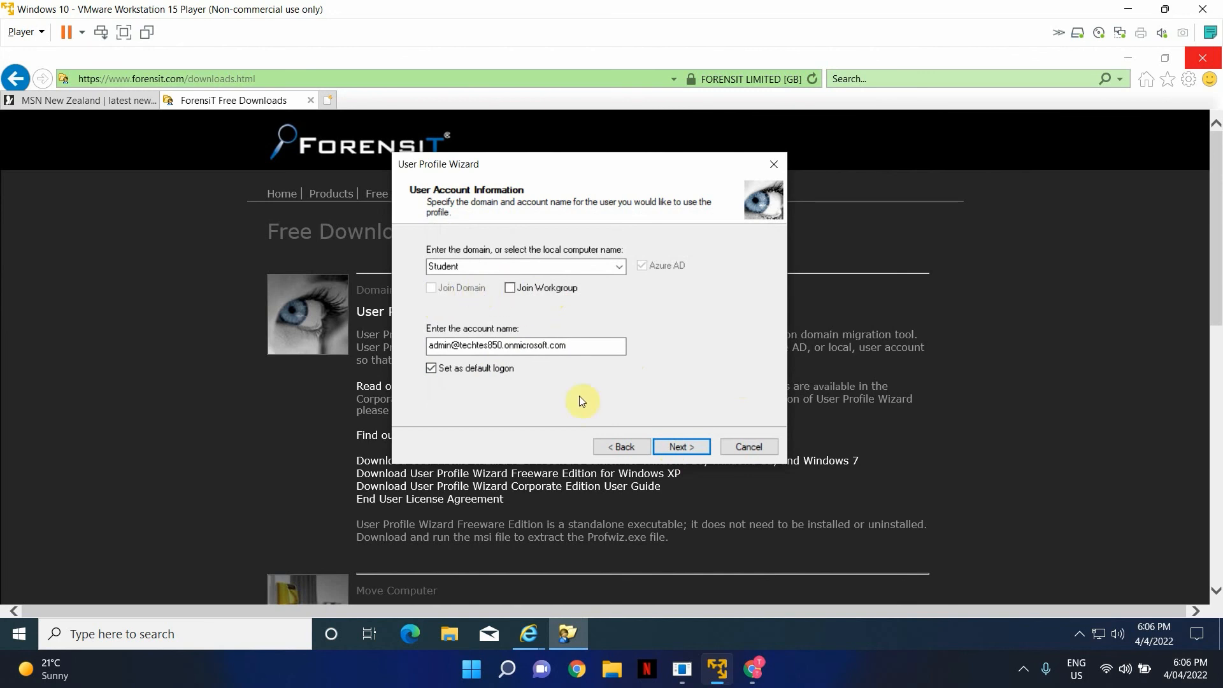
{"action": "left_click", "coordinate": [678, 446]}
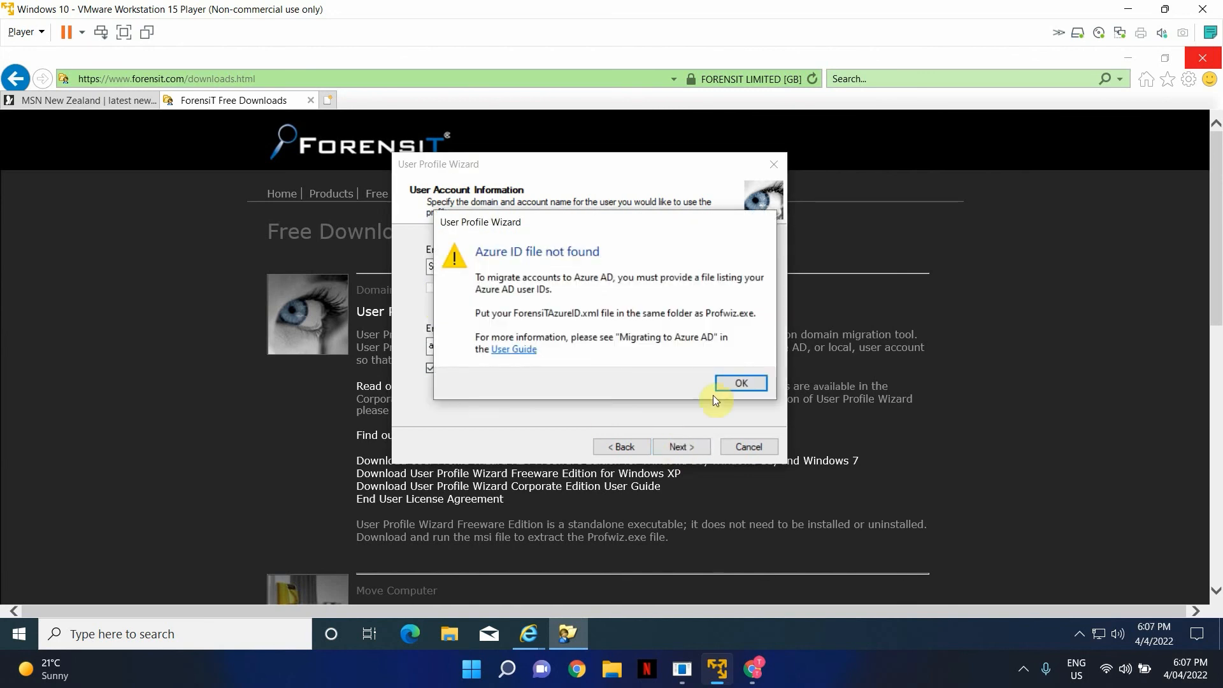
{"action": "left_click", "coordinate": [735, 382]}
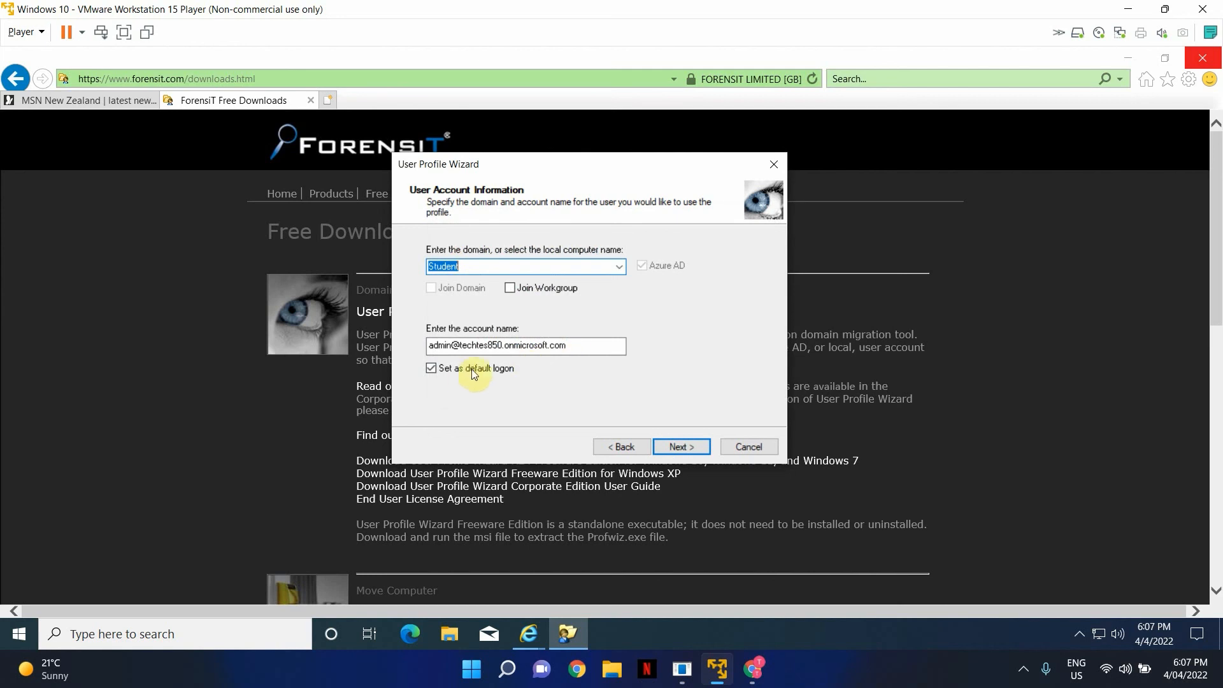
{"action": "left_click", "coordinate": [429, 349]}
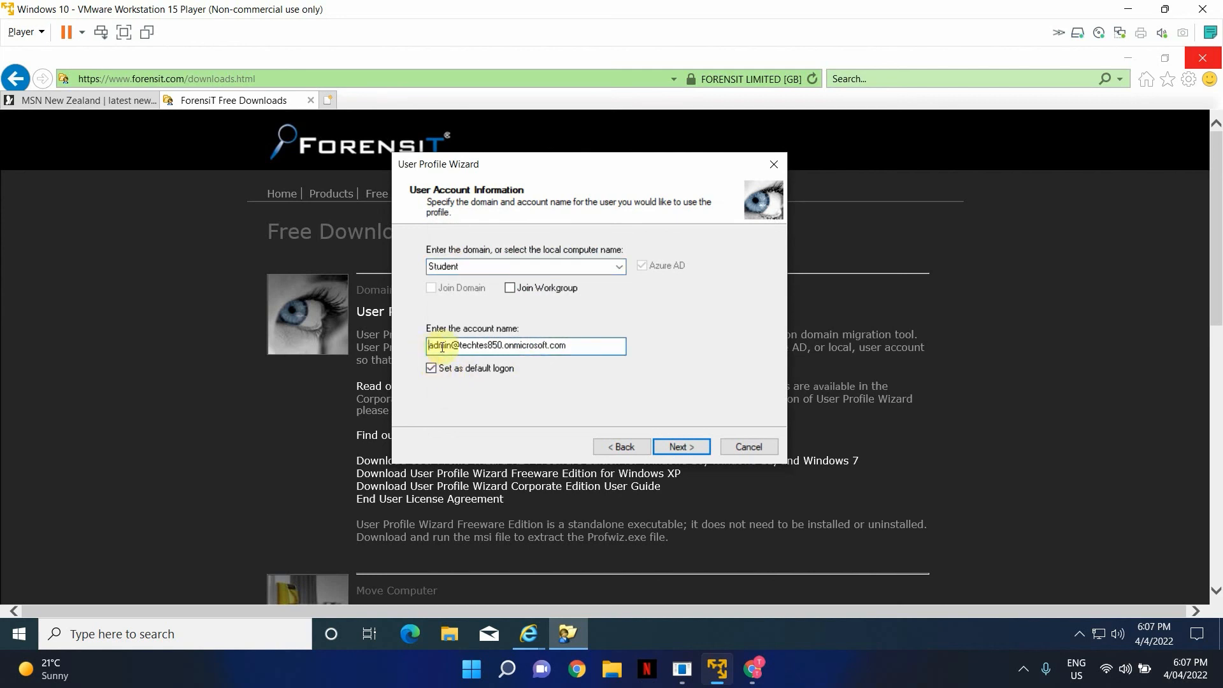
{"action": "left_click", "coordinate": [572, 345]}
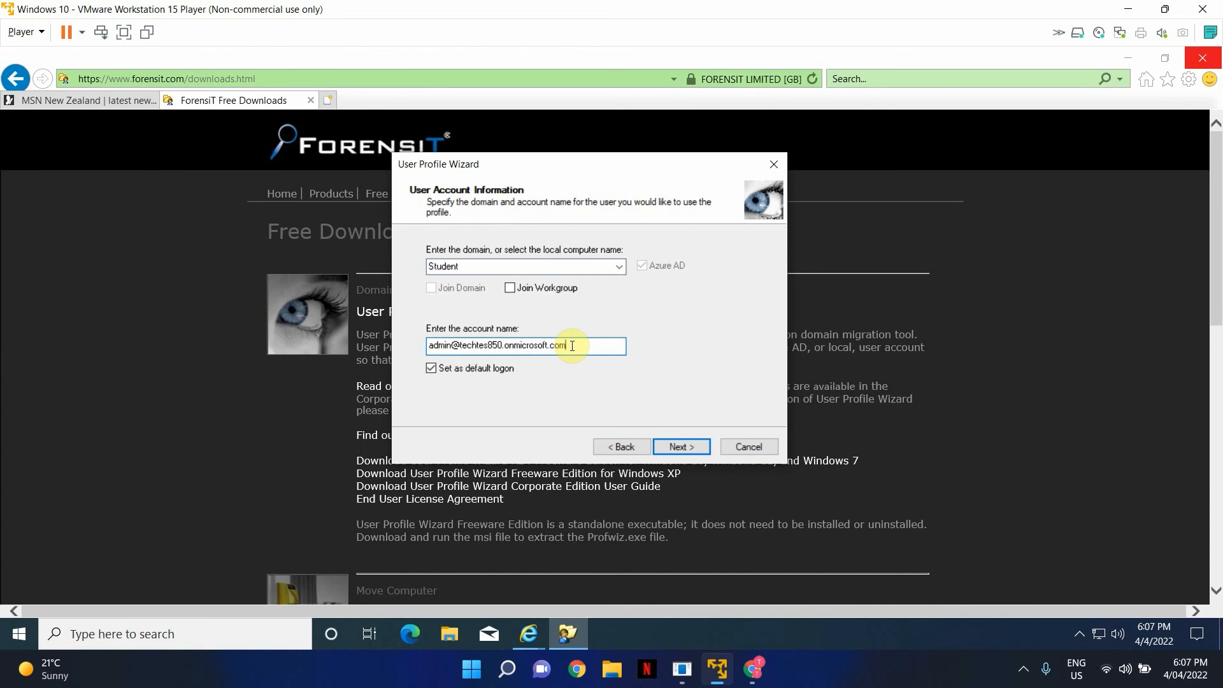
{"action": "left_click", "coordinate": [622, 270]}
{"action": "left_click", "coordinate": [622, 270]}
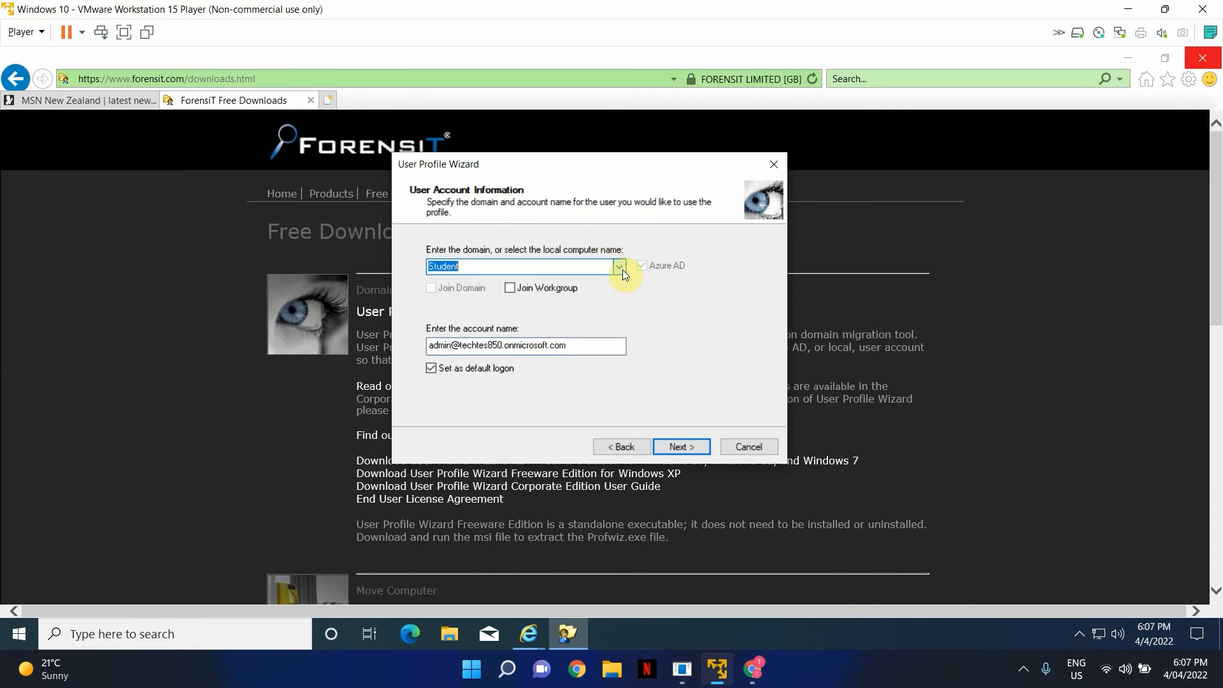
{"action": "left_click", "coordinate": [510, 289]}
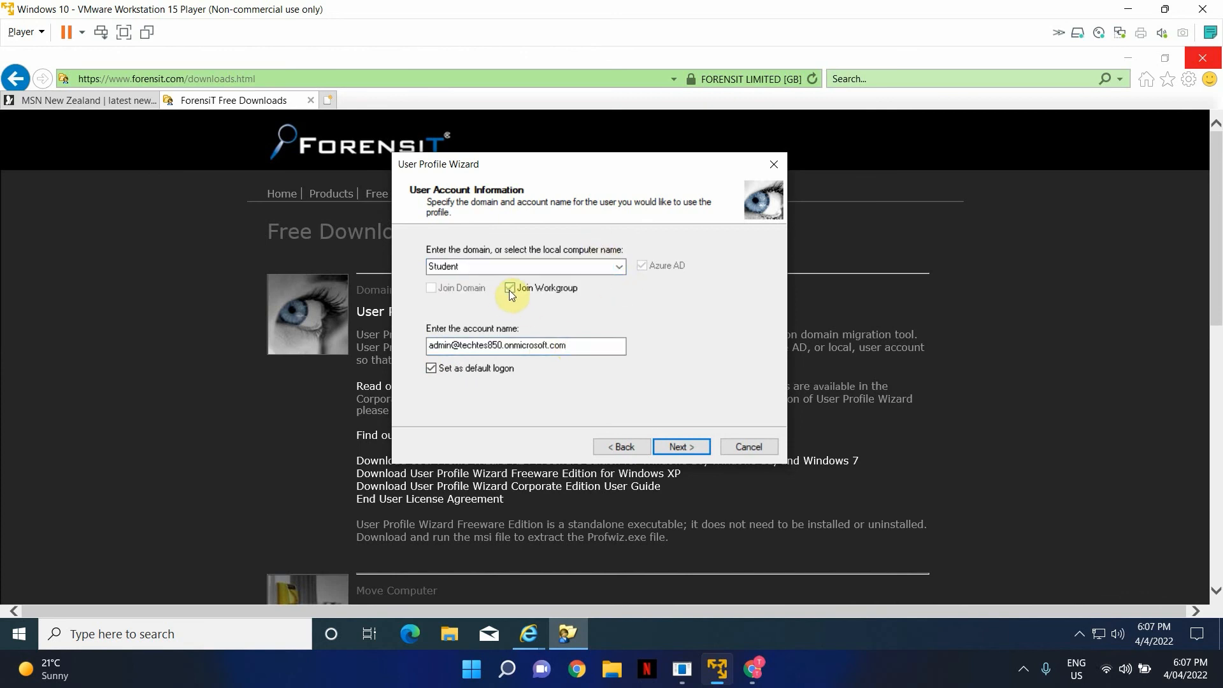
{"action": "left_click", "coordinate": [671, 447]}
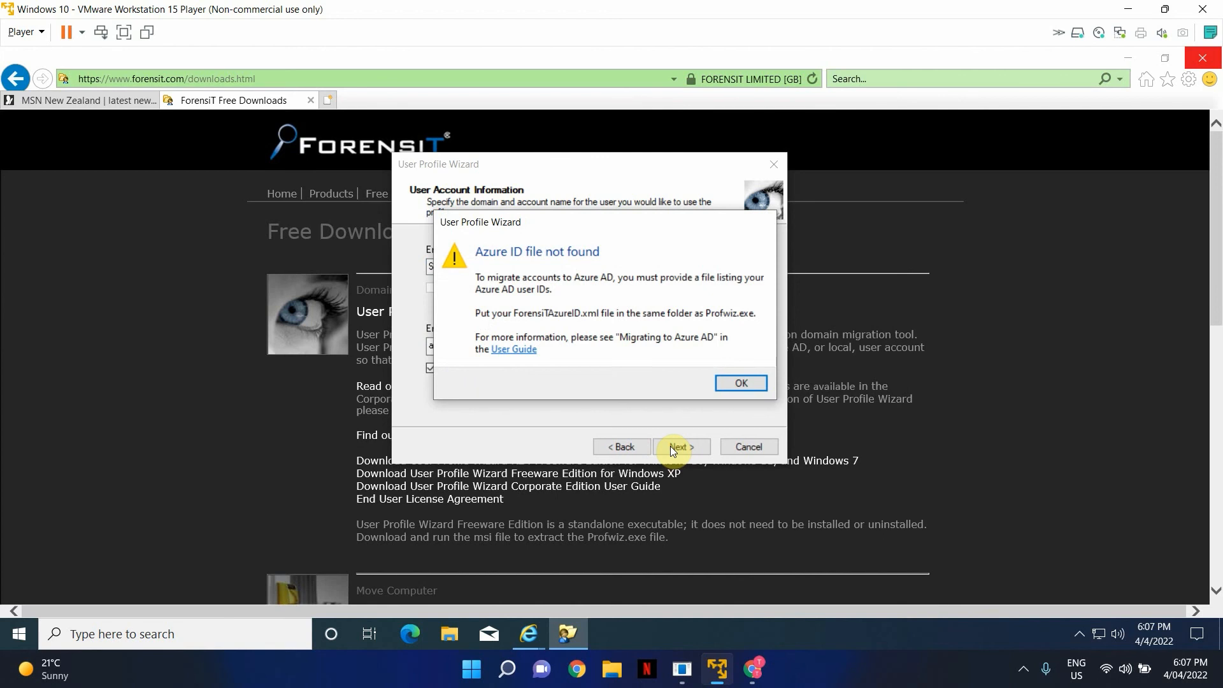
- Dismiss the warning, try DESKTOP-AT3BK48 as an Azure AD target, then revert the domain to Student
{"action": "left_click", "coordinate": [739, 382]}
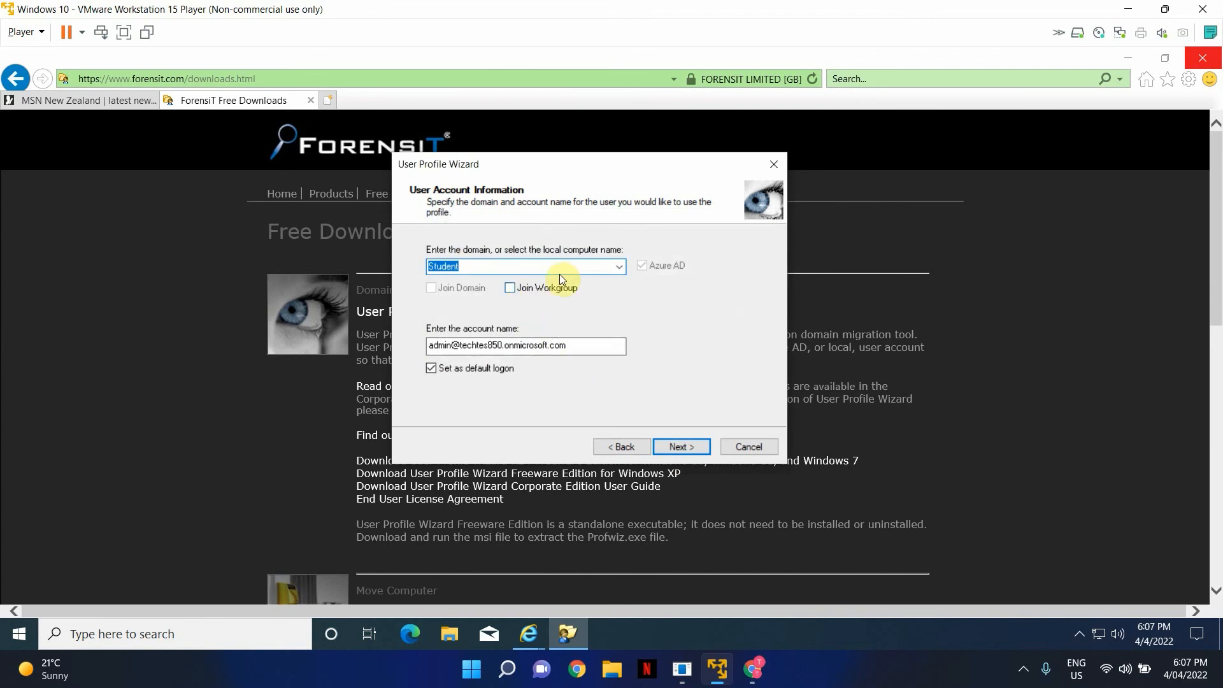
{"action": "left_click", "coordinate": [619, 266]}
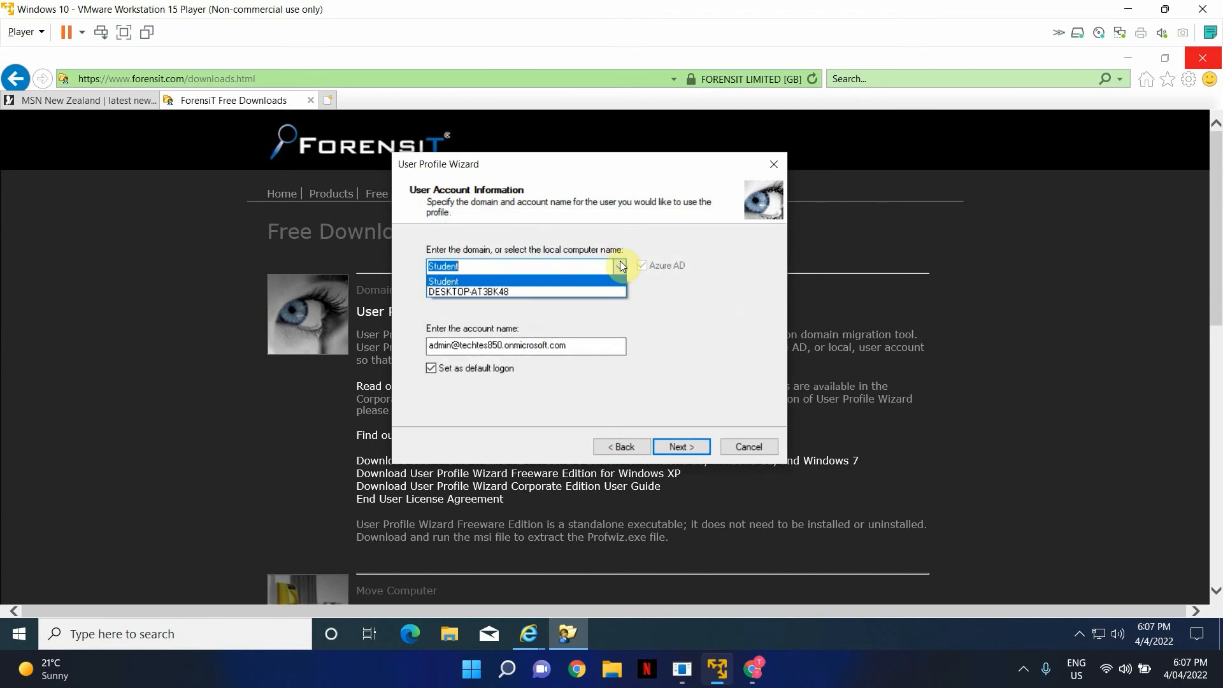
{"action": "left_click", "coordinate": [510, 291]}
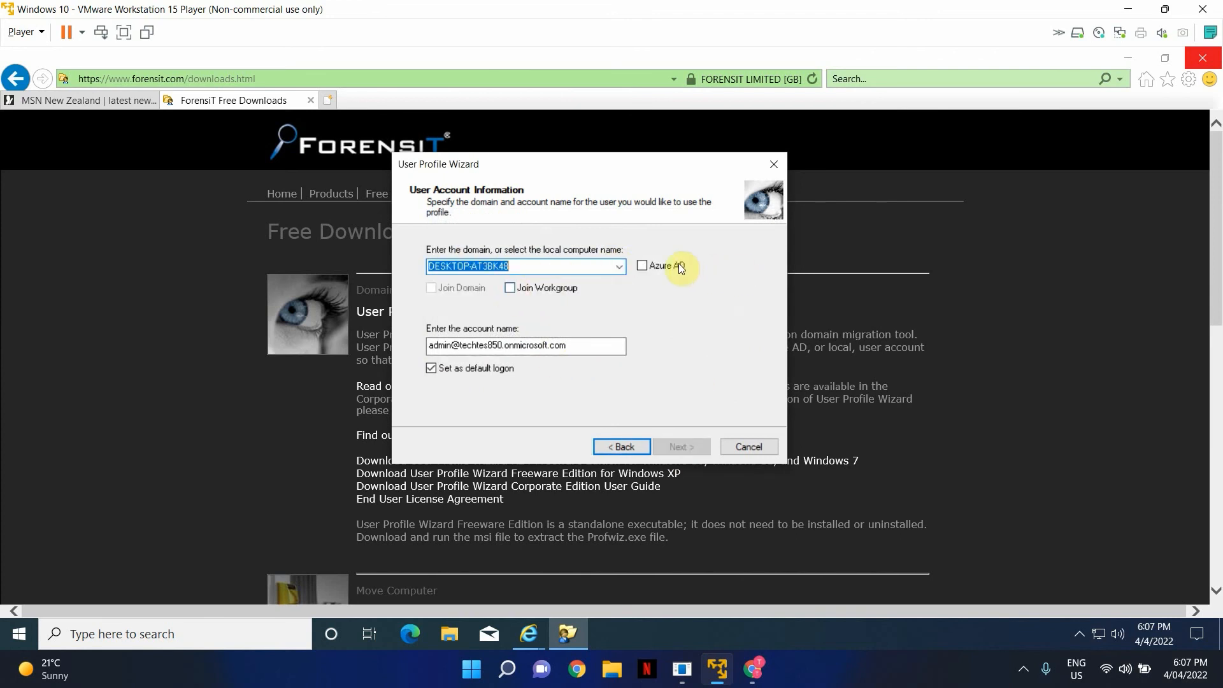
{"action": "left_click", "coordinate": [679, 265]}
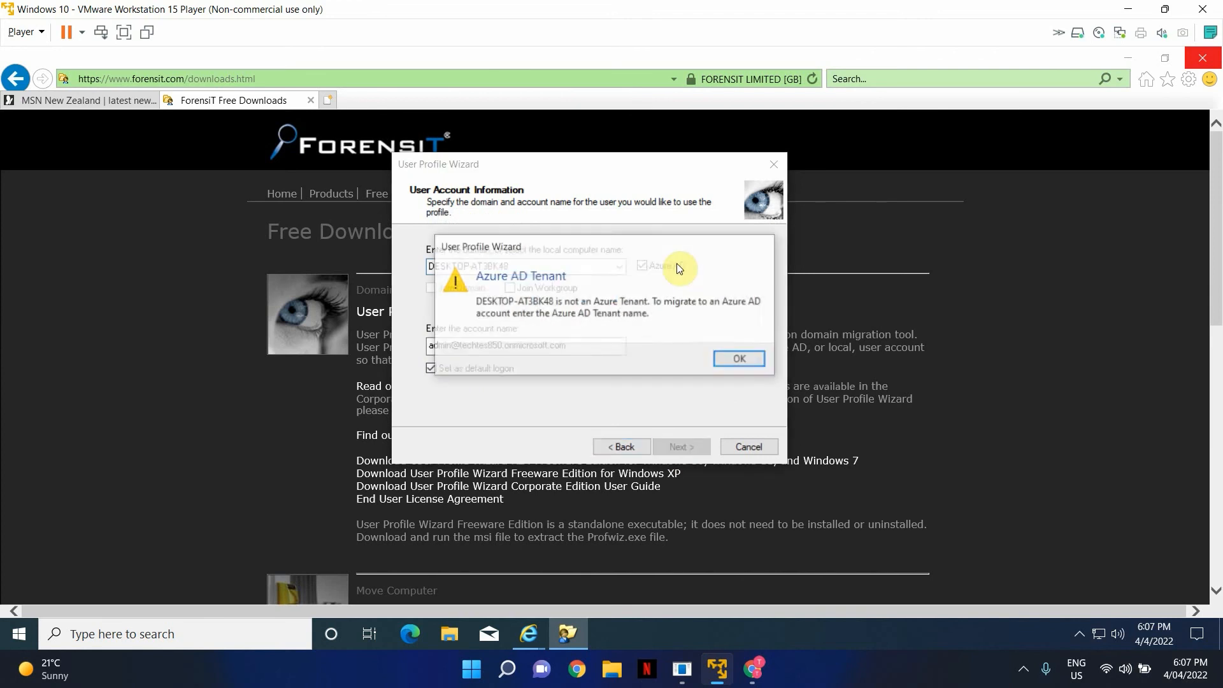
{"action": "left_click", "coordinate": [741, 360]}
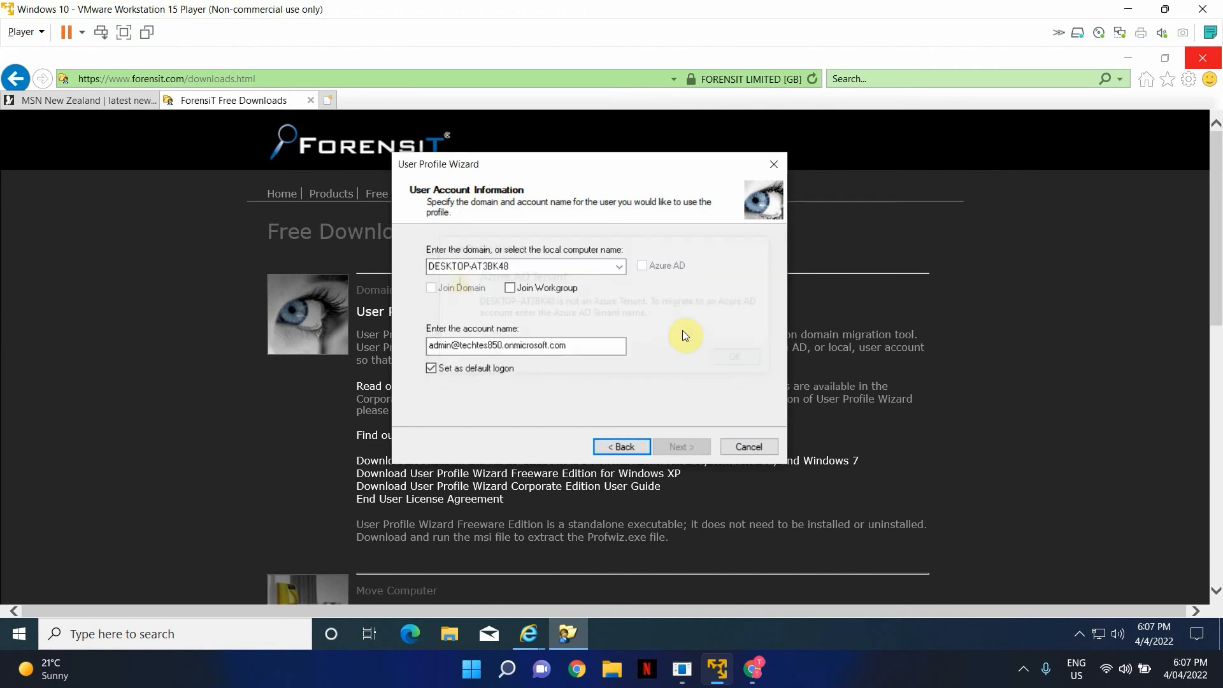
{"action": "left_click", "coordinate": [618, 267]}
{"action": "left_click", "coordinate": [547, 284]}
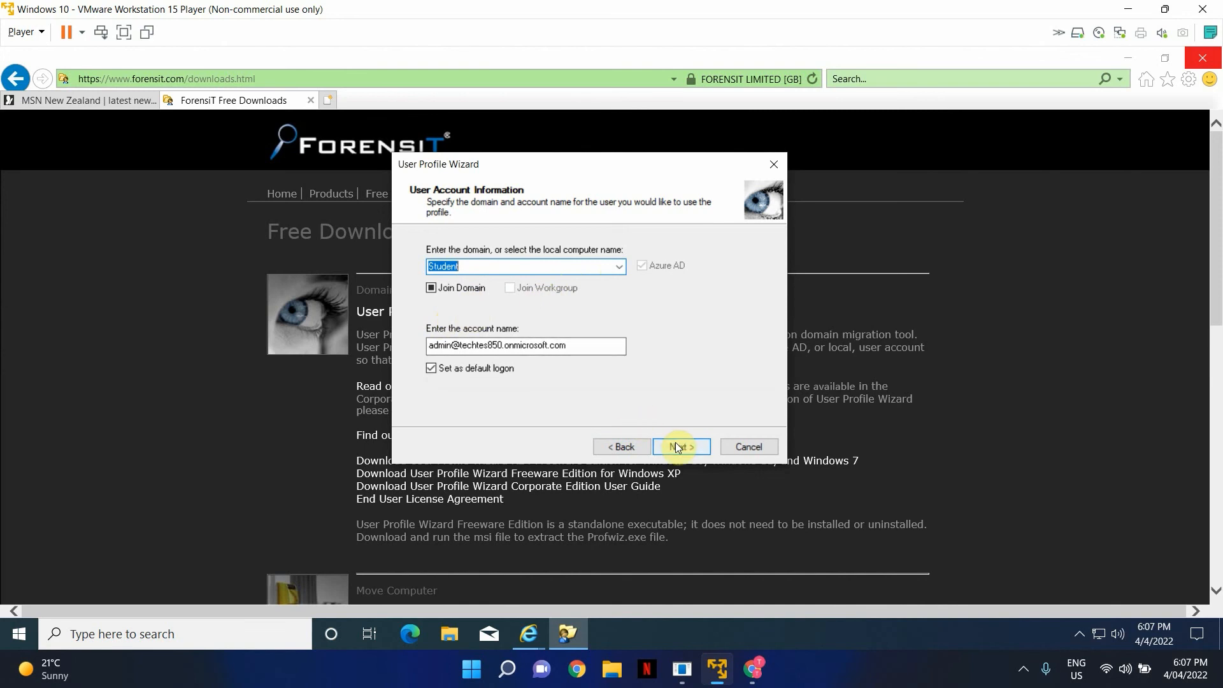
- Fix the tenant spelling in the admin account name and start the profile migration
{"action": "left_click", "coordinate": [488, 345]}
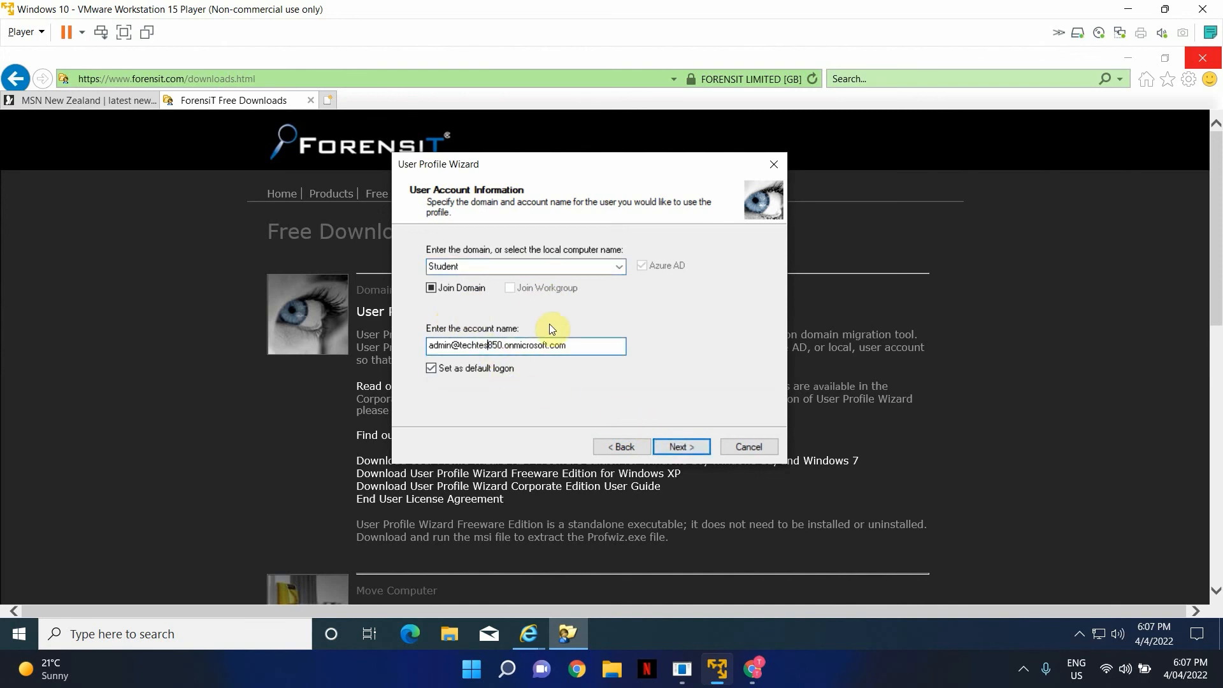
{"action": "type", "text": "t"}
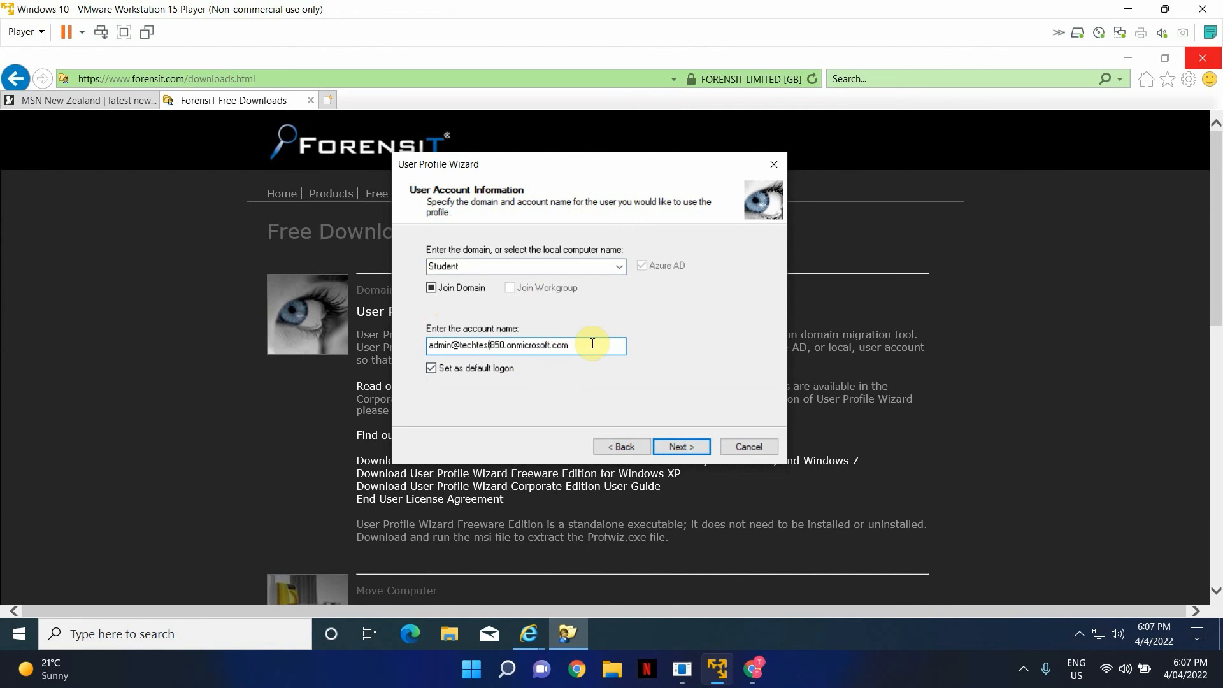
{"action": "left_click", "coordinate": [603, 344]}
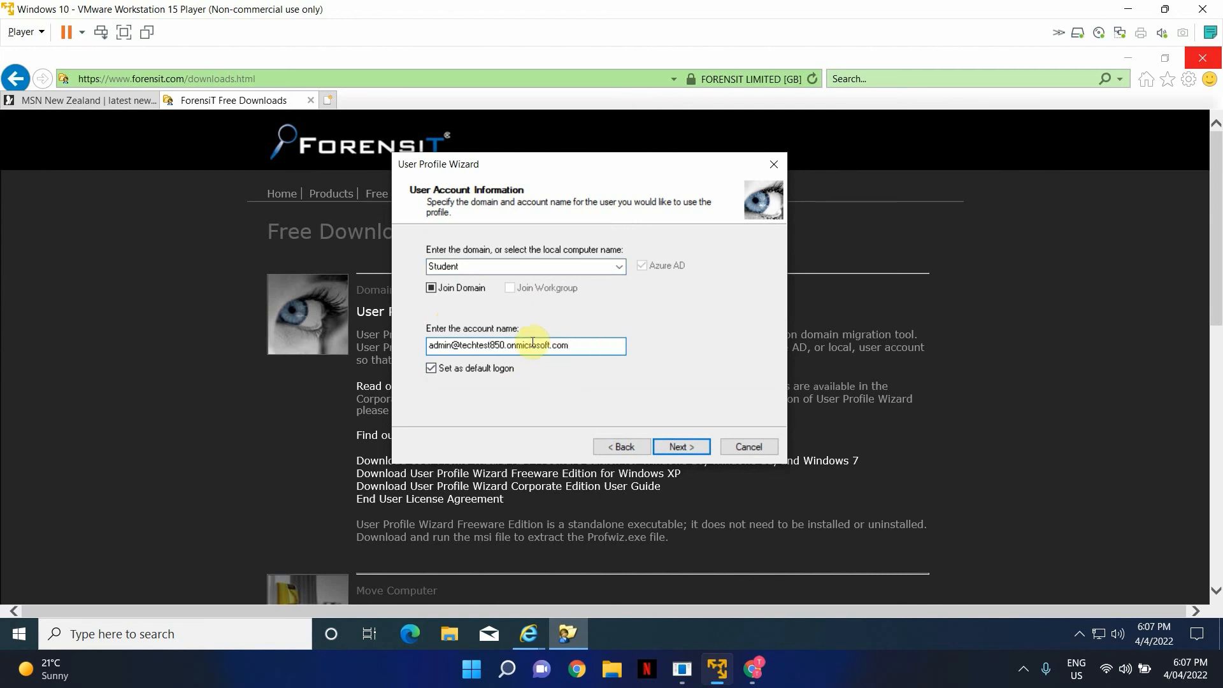
{"action": "left_click", "coordinate": [489, 345]}
{"action": "key", "text": "BackSpace"}
{"action": "key", "text": "BackSpace"}
{"action": "key", "text": "BackSpace"}
{"action": "key", "text": "BackSpace"}
{"action": "key", "text": "BackSpace"}
{"action": "type", "text": "htest"}
{"action": "left_click_drag", "start_coordinate": [589, 349], "coordinate": [404, 347]}
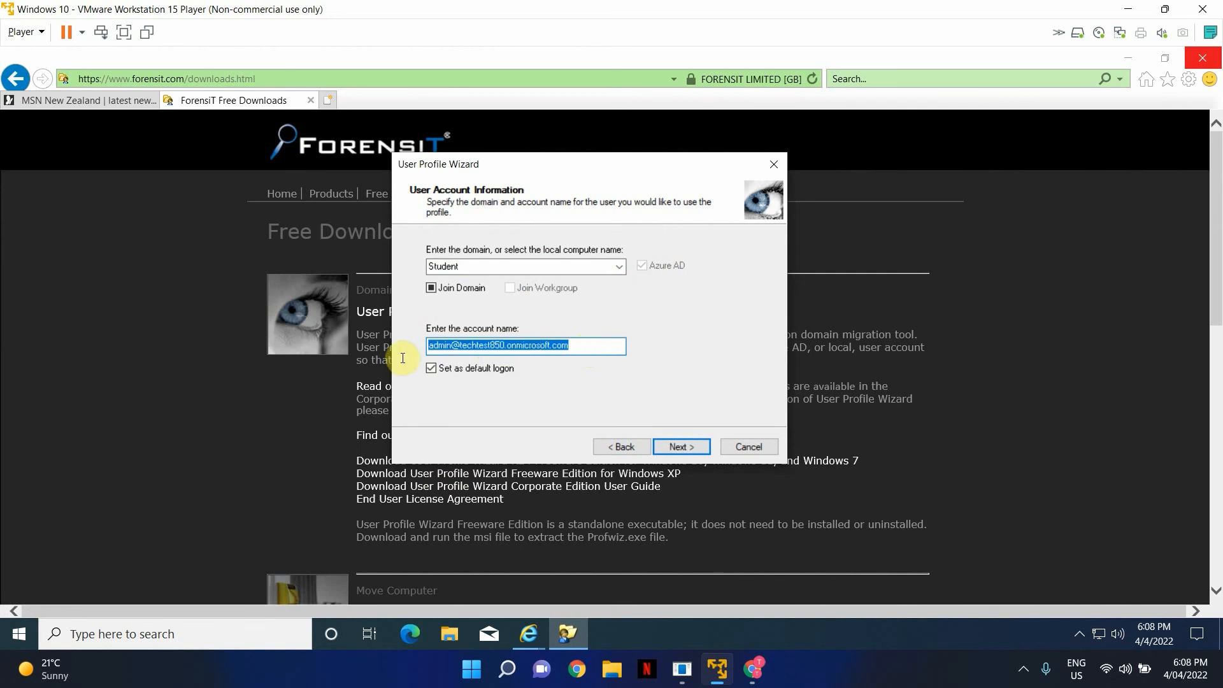
{"action": "left_click", "coordinate": [678, 442]}
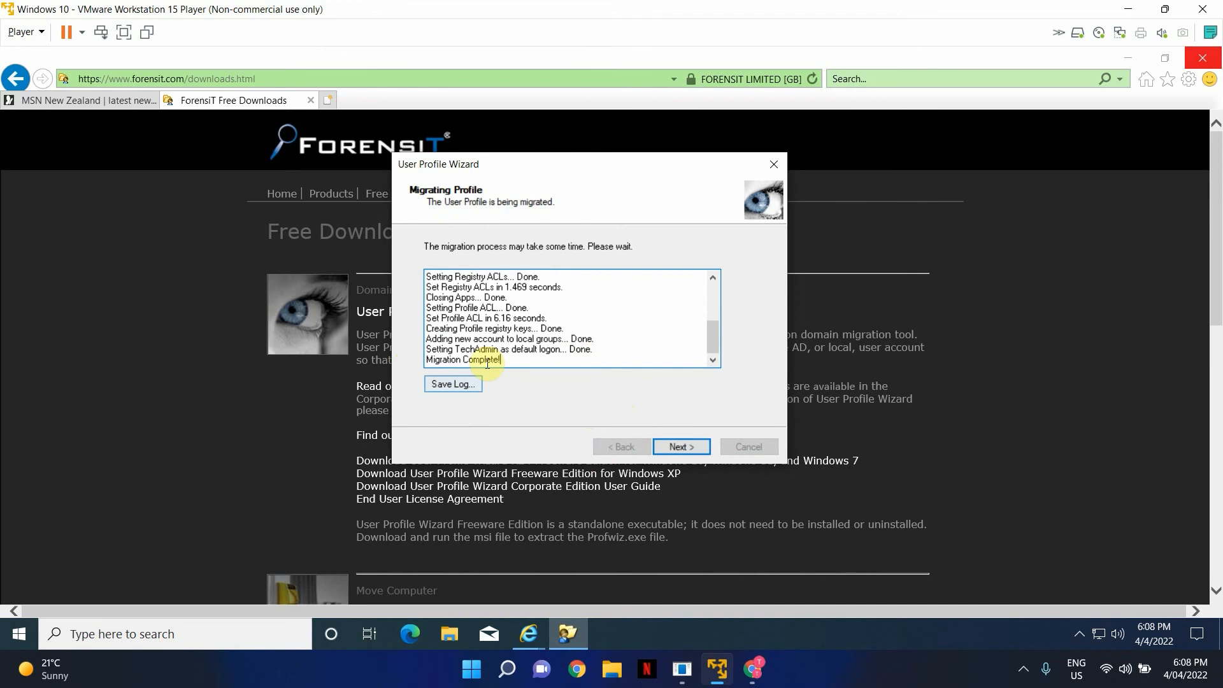
- Move past the 'Migration Complete!' log, finish the wizard and close the sign-out warning
{"action": "left_click_drag", "start_coordinate": [512, 362], "coordinate": [418, 358]}
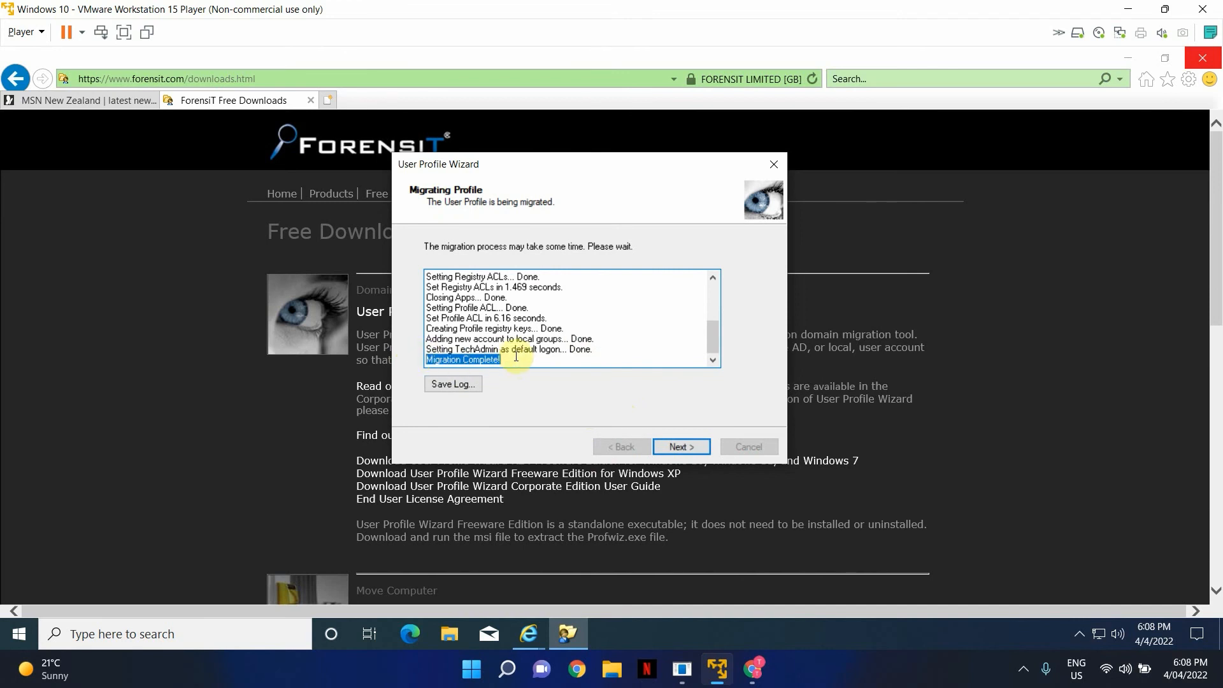
{"action": "left_click", "coordinate": [689, 447]}
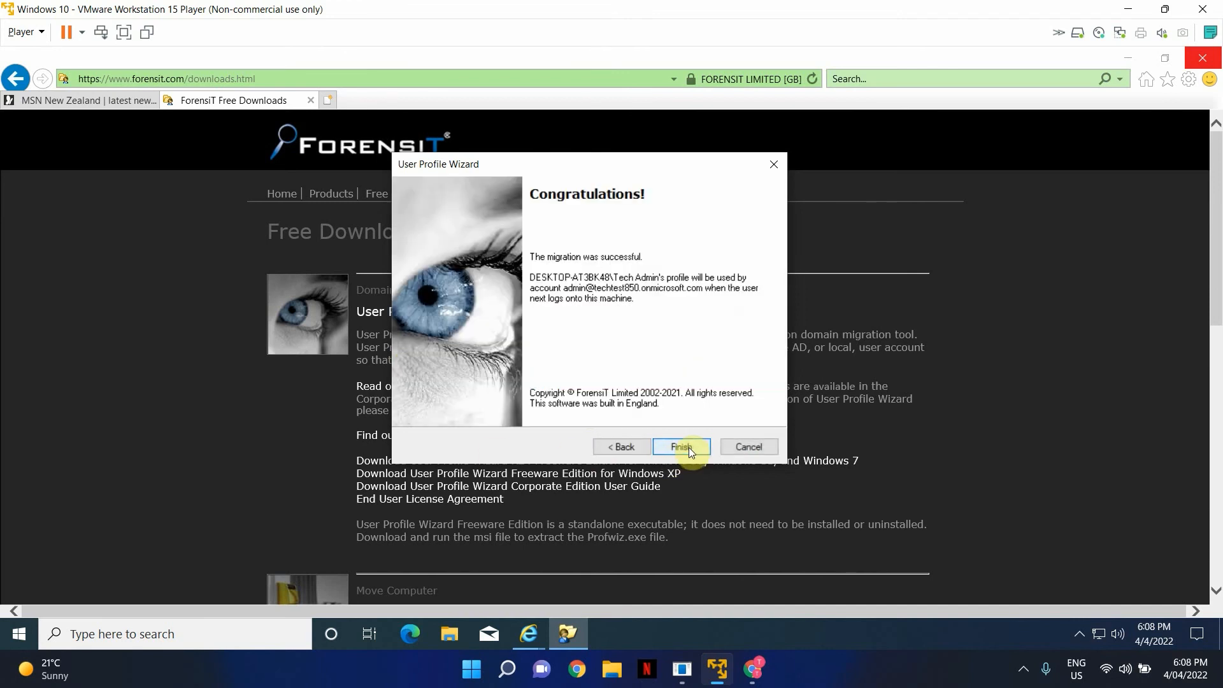
{"action": "left_click", "coordinate": [681, 446]}
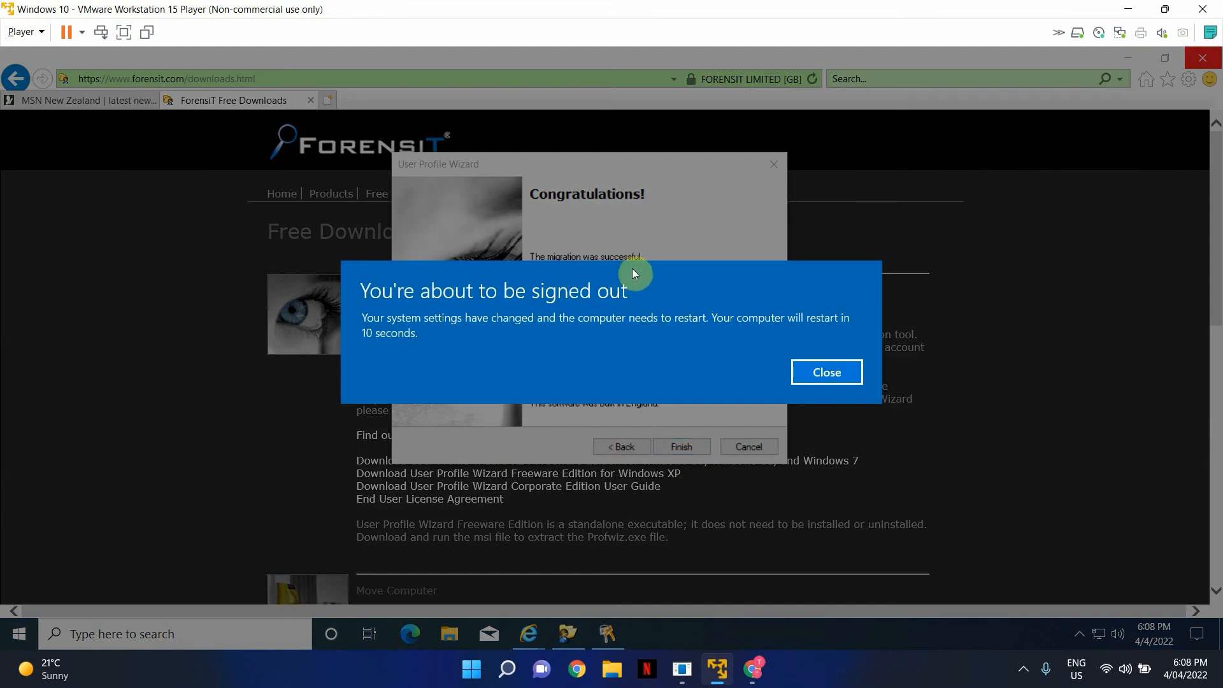
{"action": "left_click", "coordinate": [838, 372]}
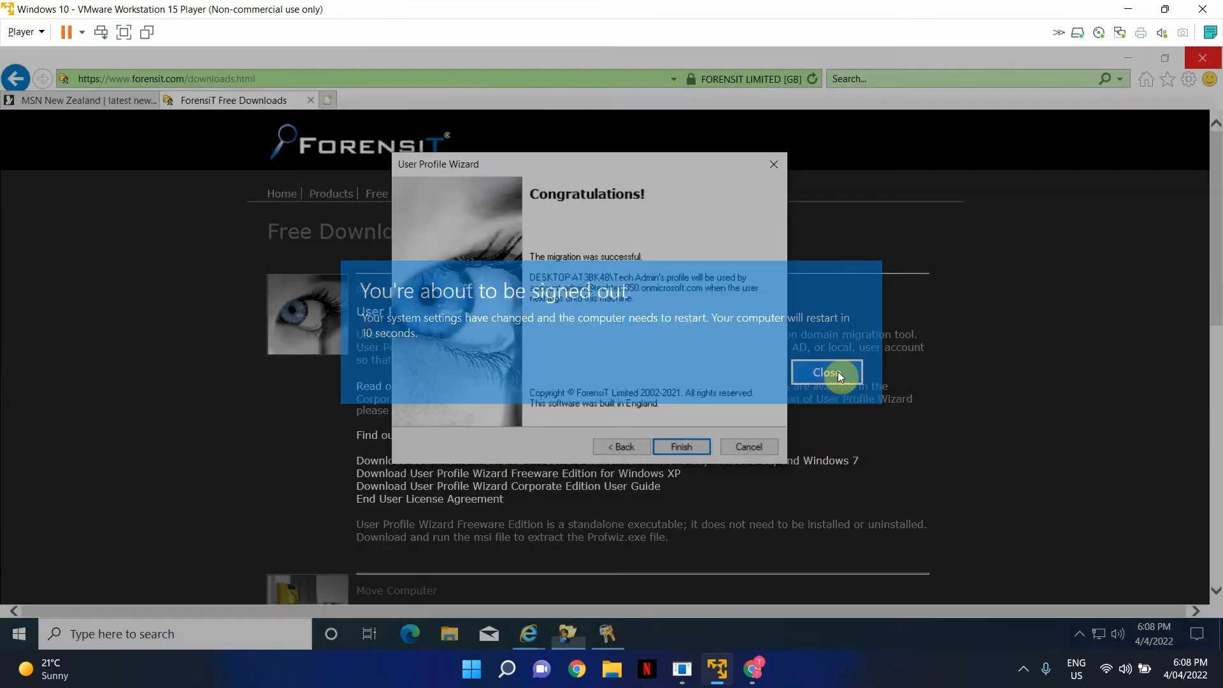
- Close the wizard, then after the restart sign in as Tech Admin with the PIN
{"action": "left_click", "coordinate": [681, 447]}
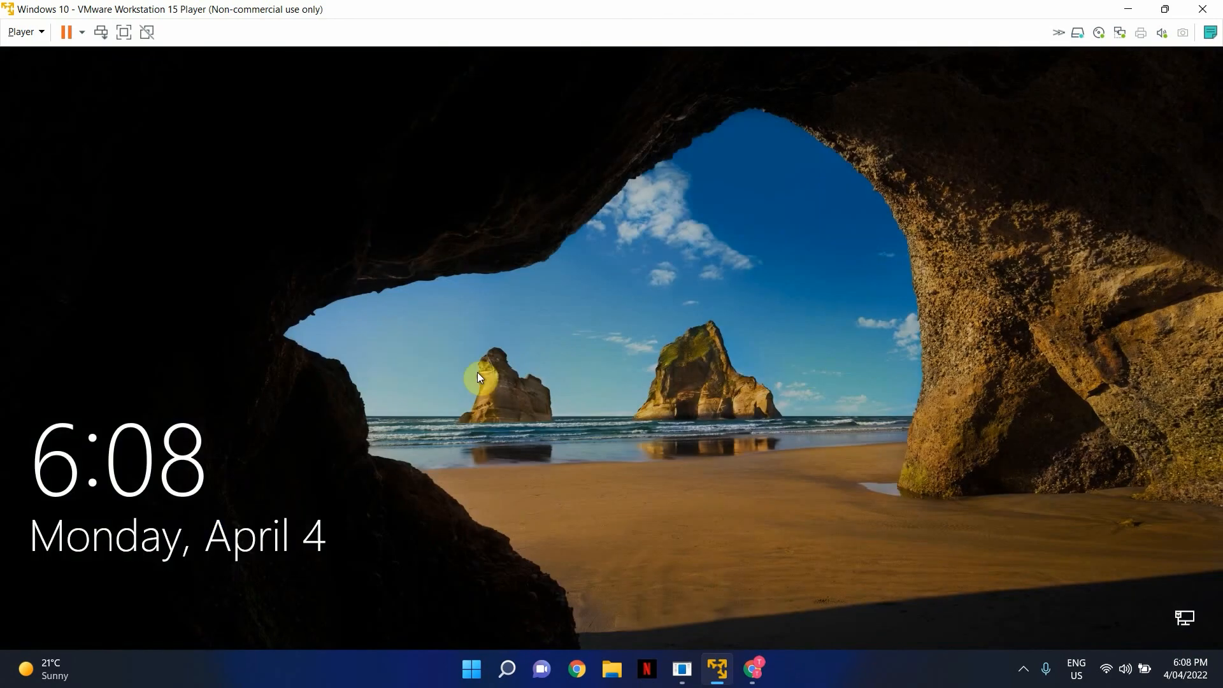
{"action": "left_click", "coordinate": [99, 35]}
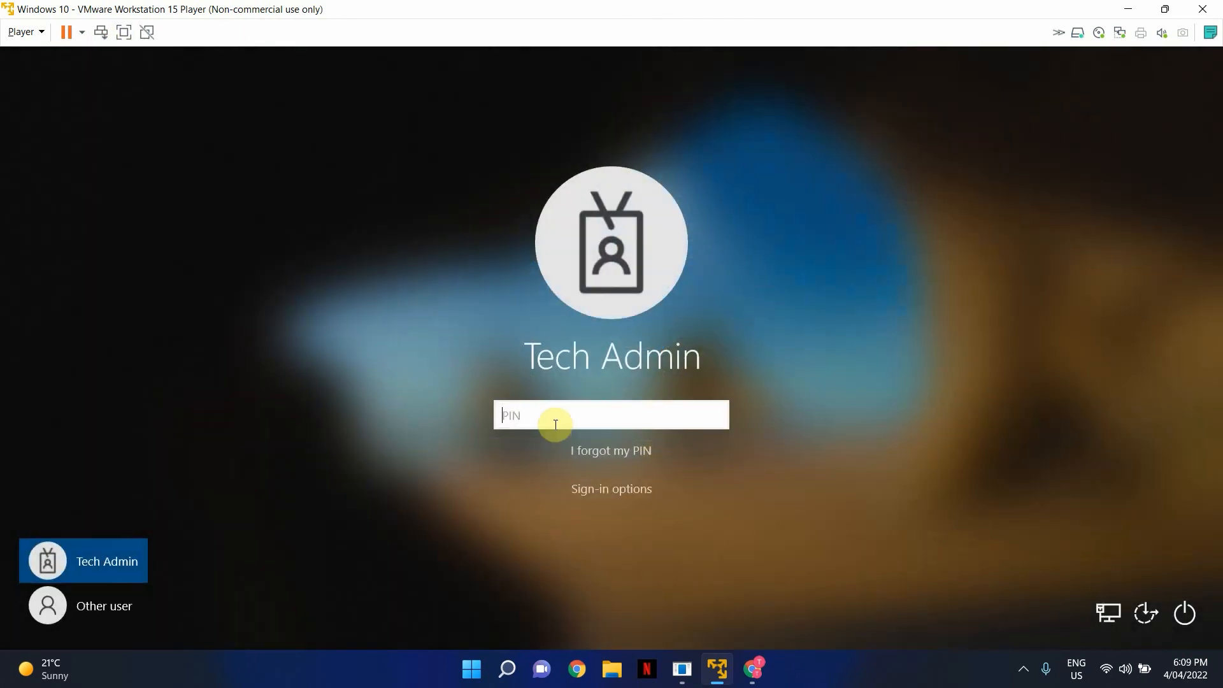
{"action": "type", "text": "1234"}
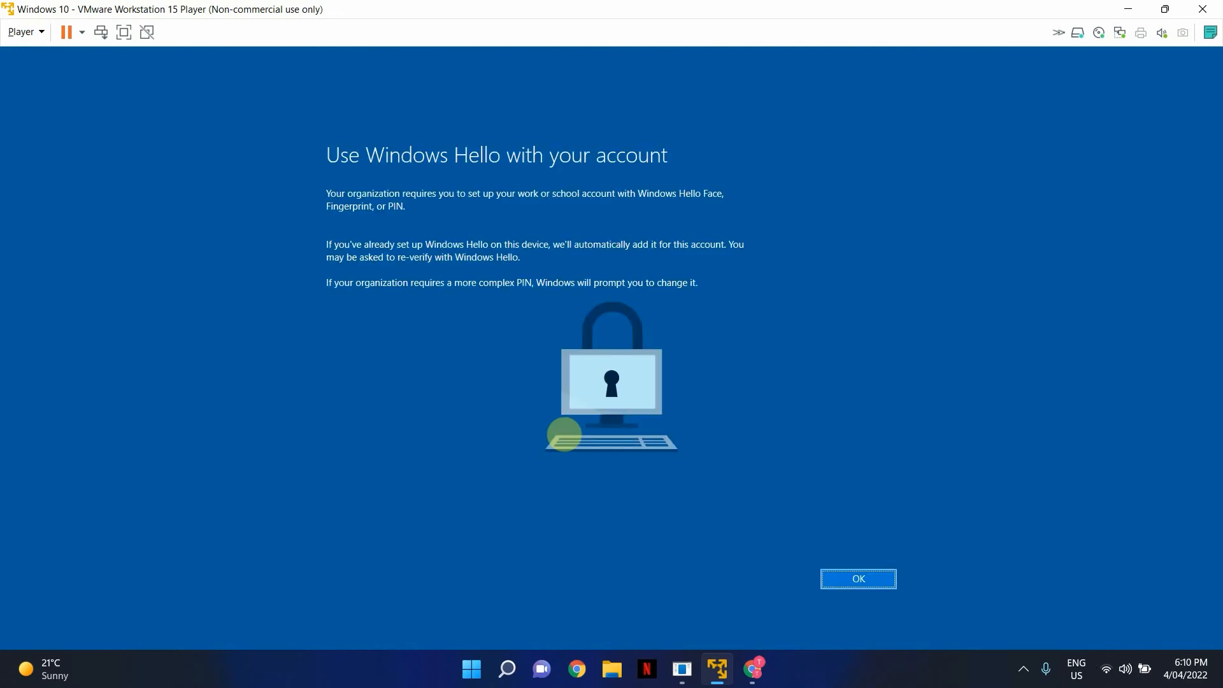
- Create and confirm a new six-digit Windows Hello PIN, then acknowledge 'All set!'
{"action": "key", "text": "Return"}
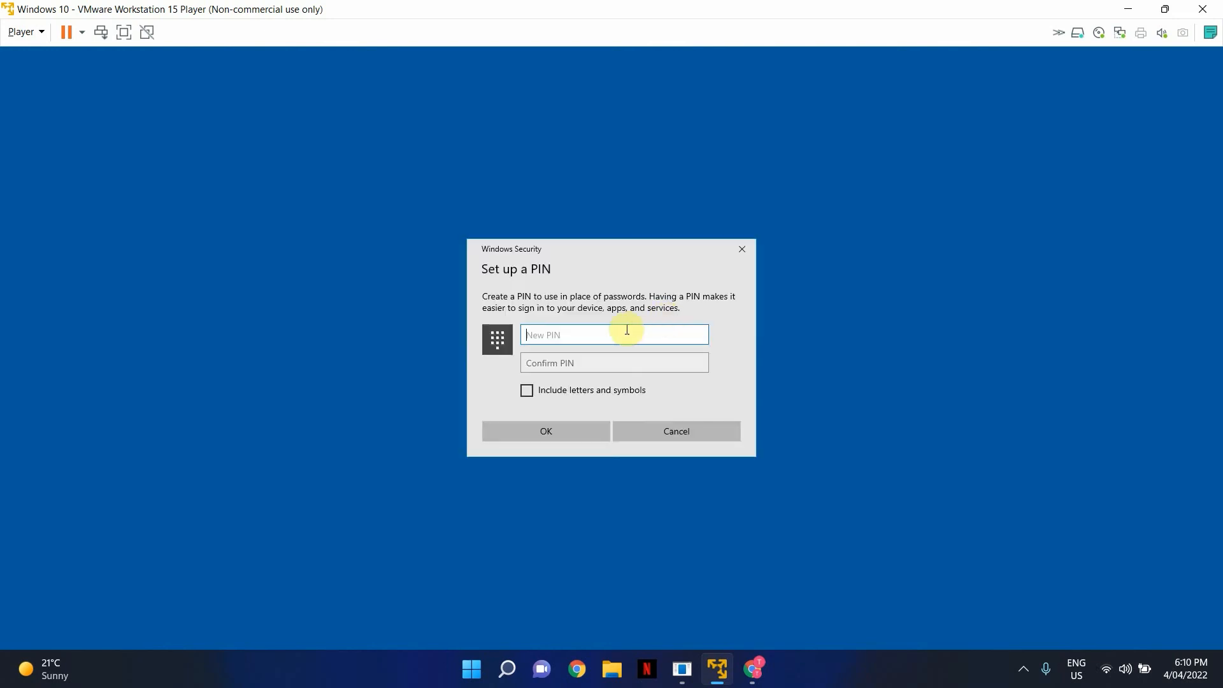
{"action": "type", "text": "12"}
{"action": "key", "text": "BackSpace"}
{"action": "type", "text": "23456"}
{"action": "key", "text": "Tab"}
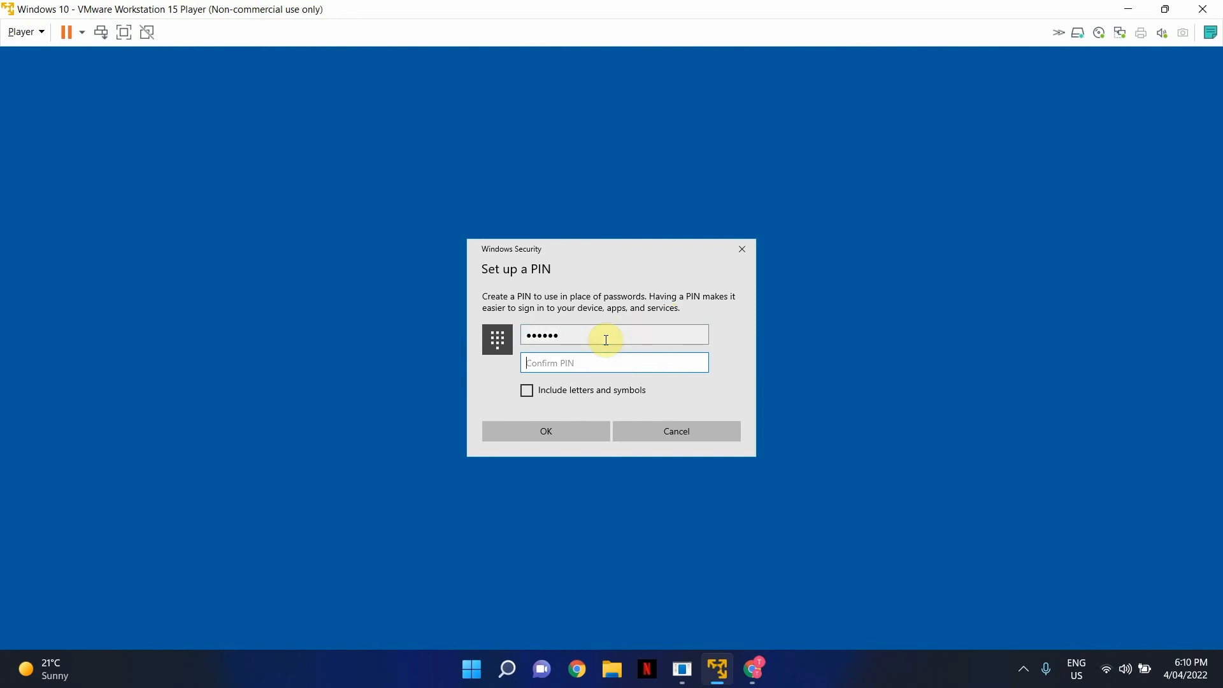
{"action": "type", "text": "123456"}
{"action": "key", "text": "Return"}
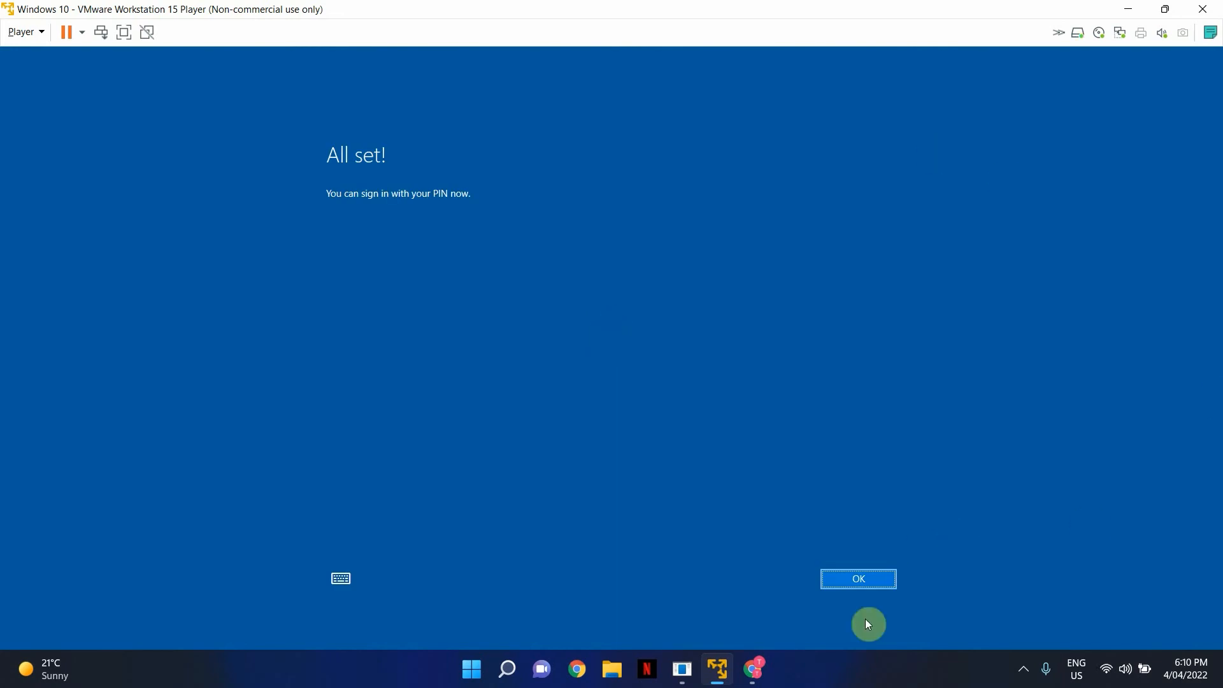
{"action": "left_click", "coordinate": [875, 581]}
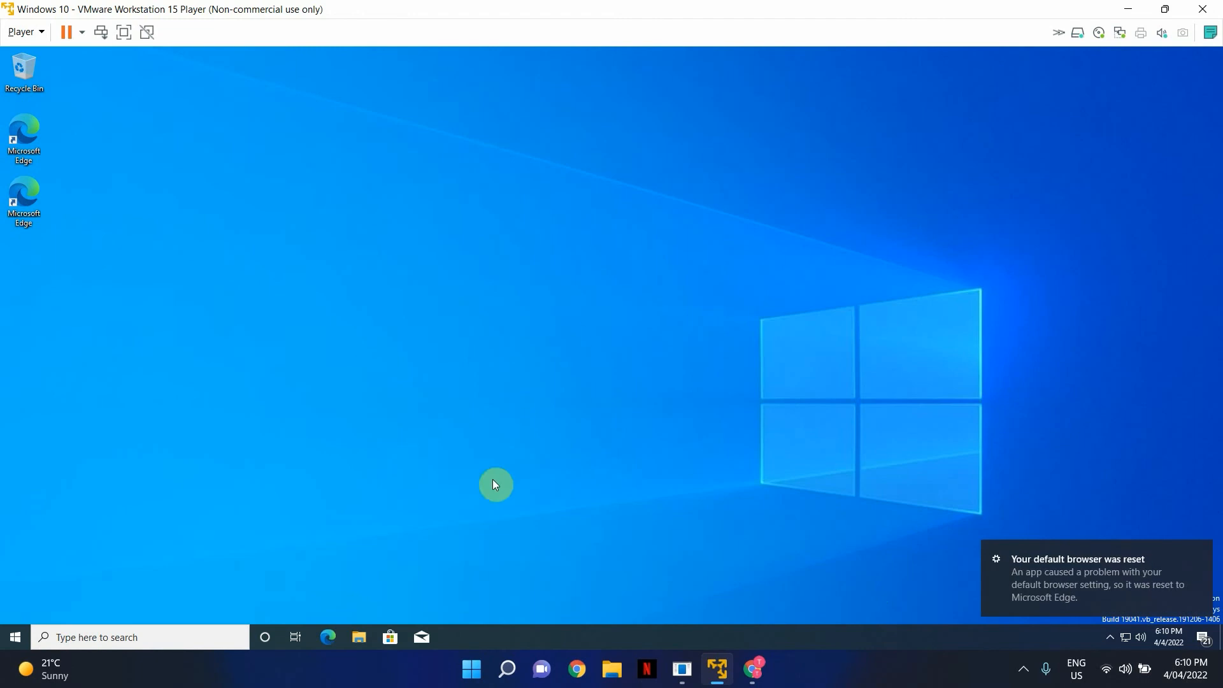
- In File Explorer, browse the Accounts, HR and Sales folders under Demo Site 1 - Documents
{"action": "left_click", "coordinate": [359, 639]}
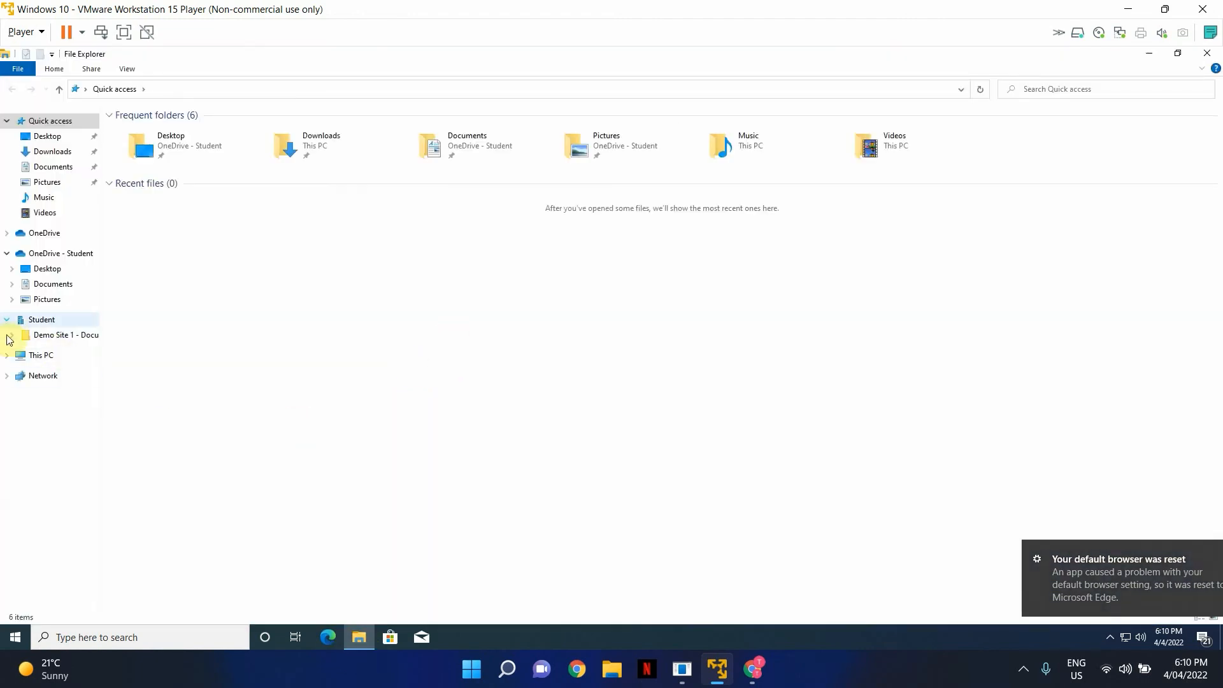
{"action": "left_click", "coordinate": [12, 335]}
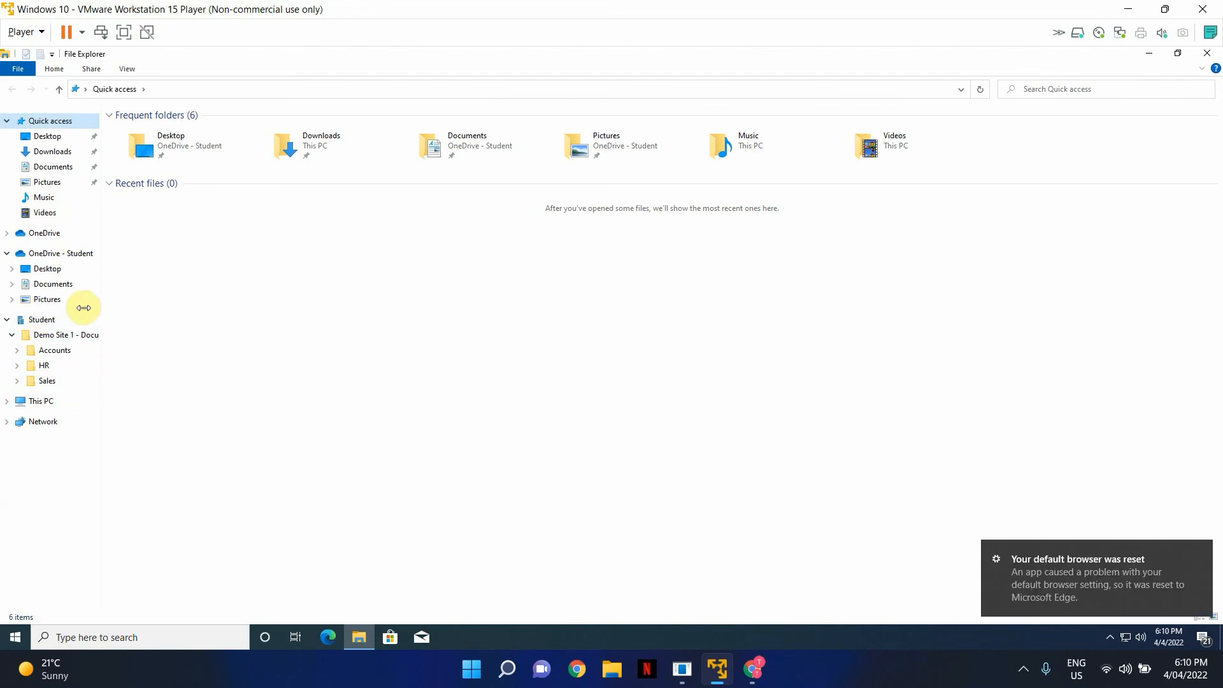
{"action": "left_click", "coordinate": [51, 350]}
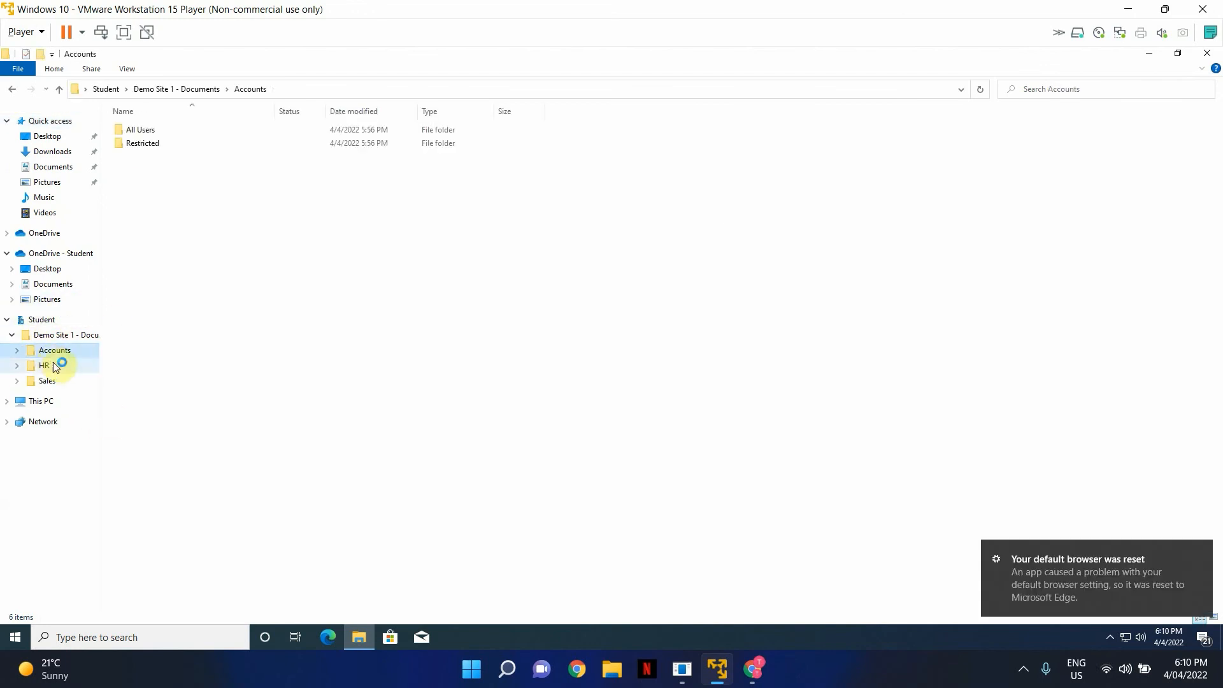
{"action": "left_click_drag", "start_coordinate": [142, 54], "coordinate": [143, 129]}
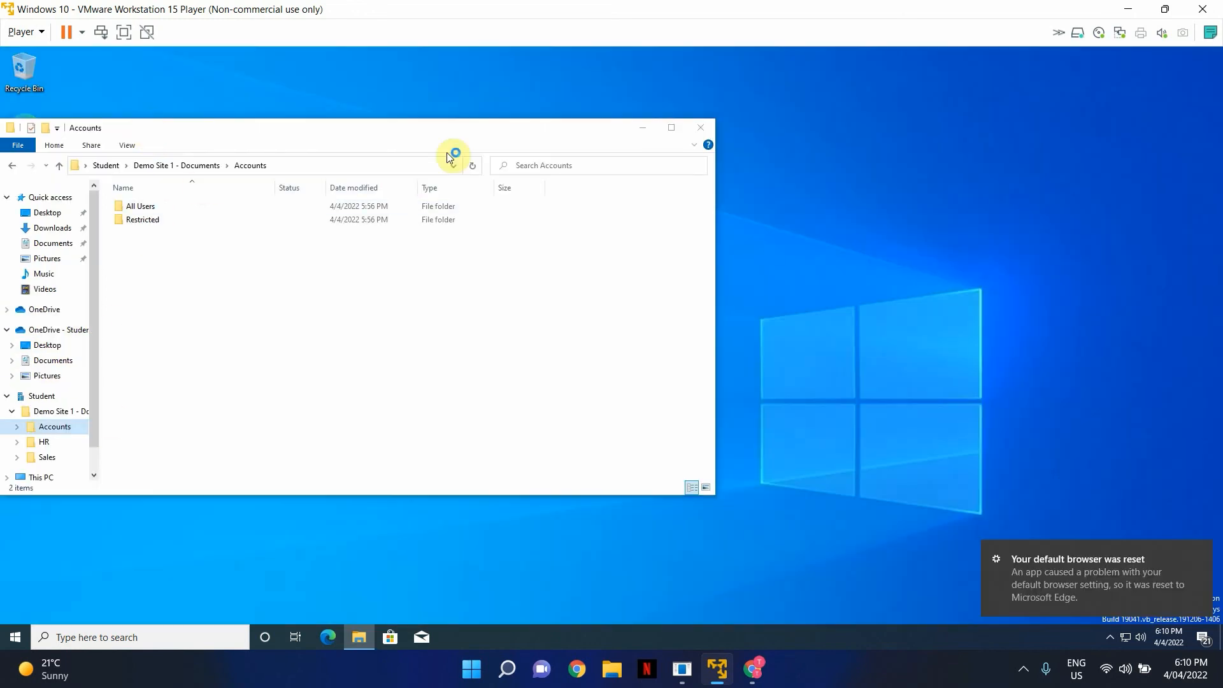
{"action": "left_click", "coordinate": [675, 126]}
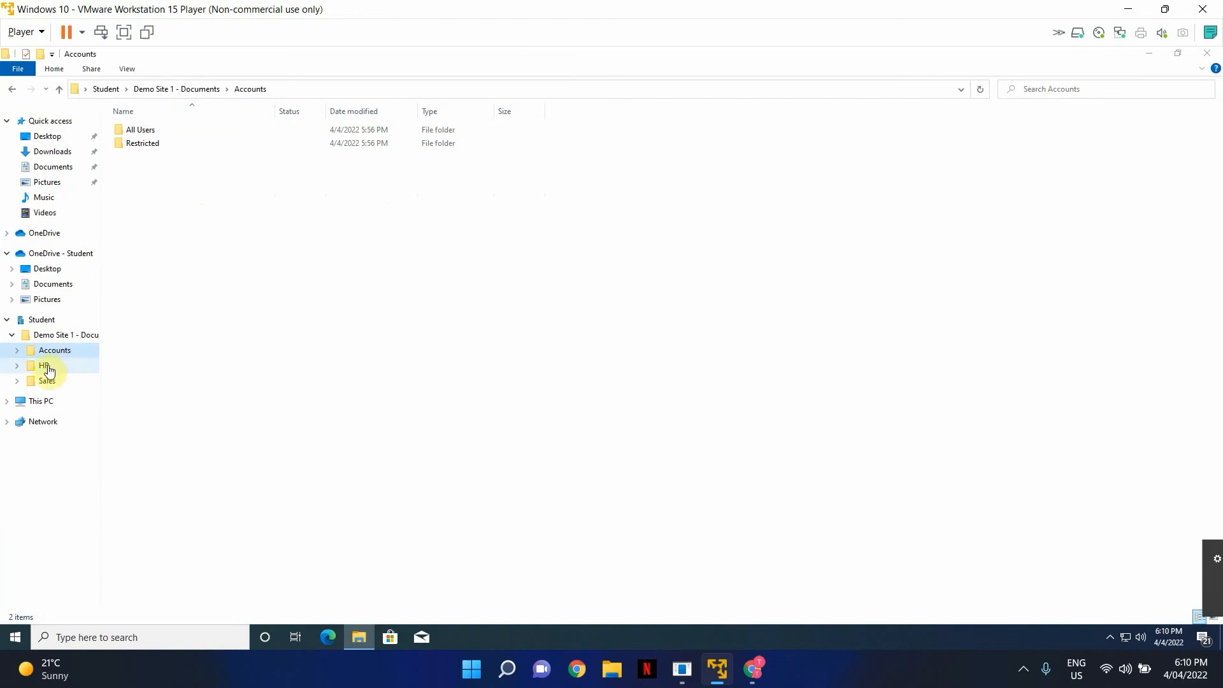
{"action": "left_click", "coordinate": [45, 367]}
{"action": "left_click", "coordinate": [48, 382]}
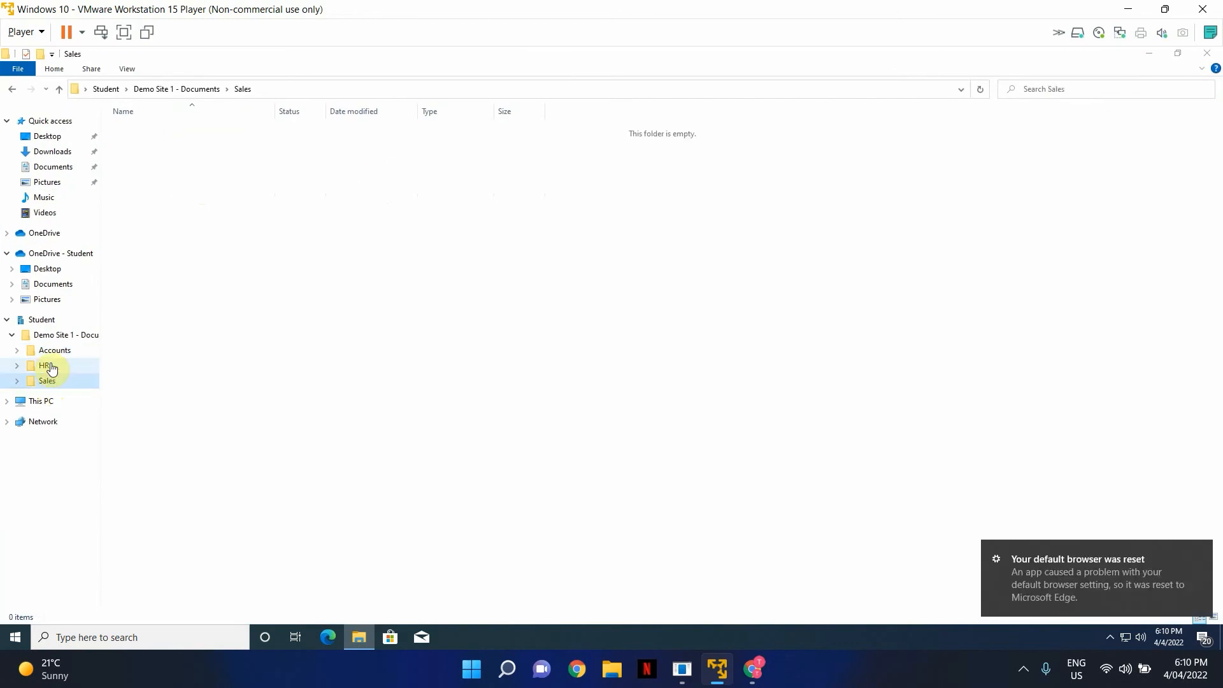
{"action": "left_click", "coordinate": [43, 366]}
{"action": "left_click", "coordinate": [55, 337]}
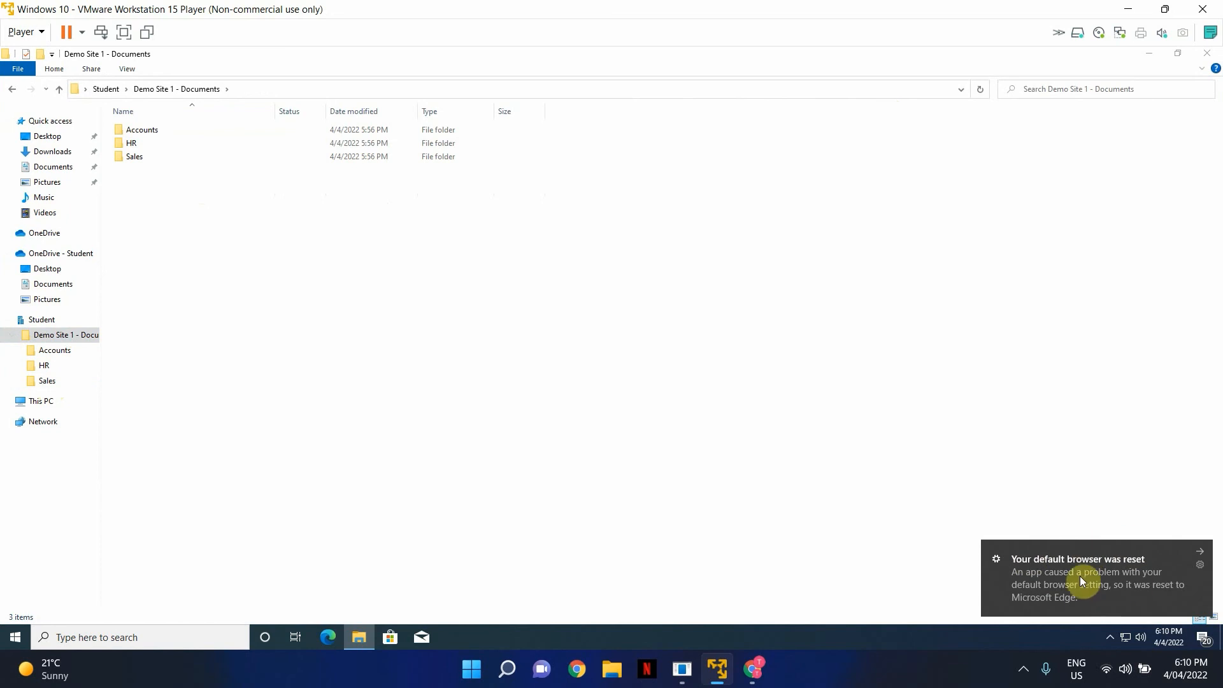
- Close File Explorer, cancelling the accidental virtual machine shutdown prompt
{"action": "left_click", "coordinate": [1202, 9]}
{"action": "left_click", "coordinate": [696, 376]}
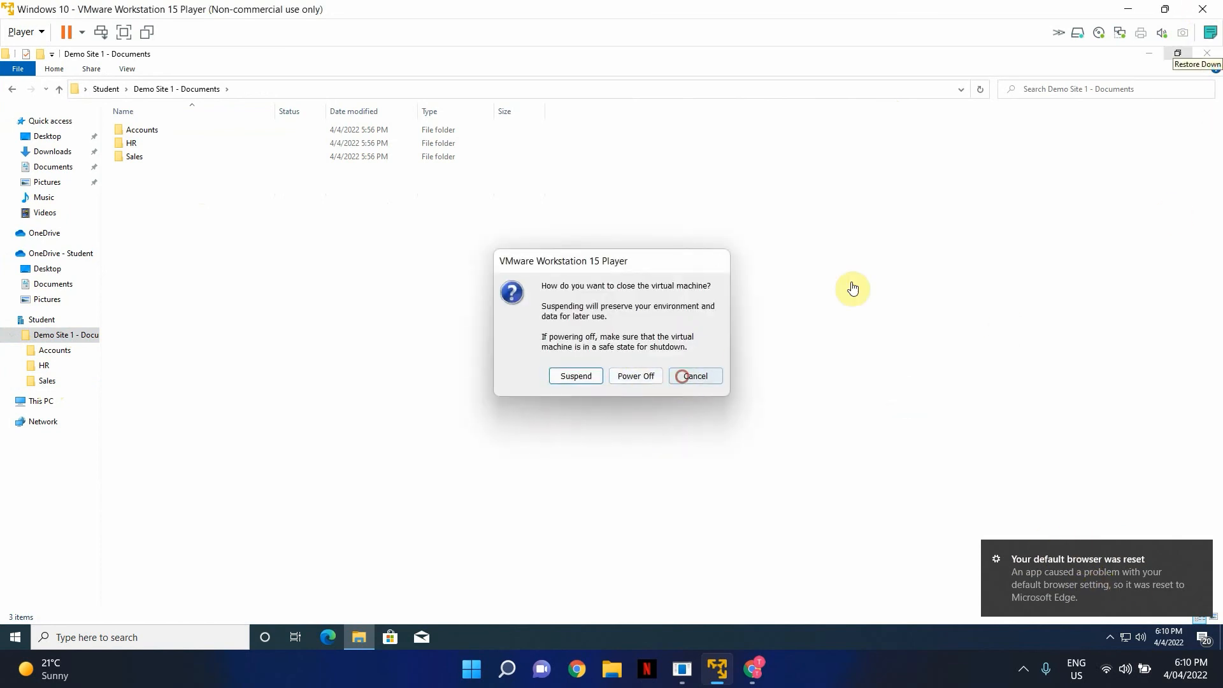
{"action": "left_click", "coordinate": [1207, 53]}
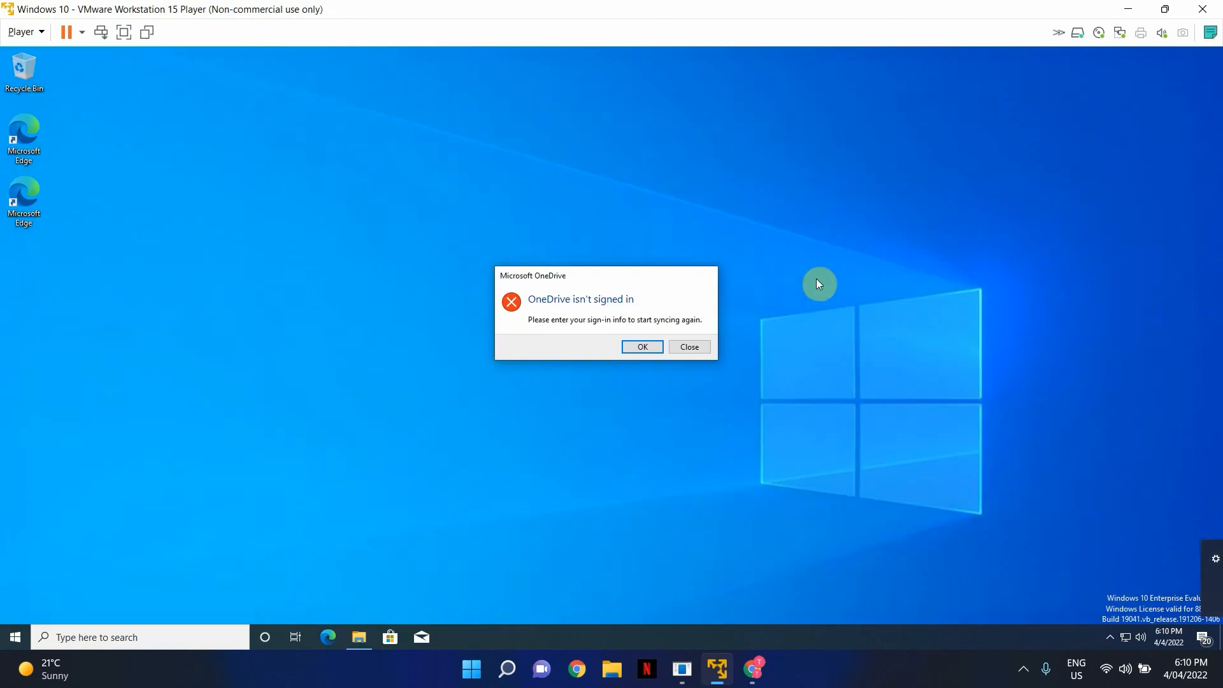
- Re-enter the account password to sign OneDrive back in, then open Microsoft Edge maximized
{"action": "left_click", "coordinate": [651, 347]}
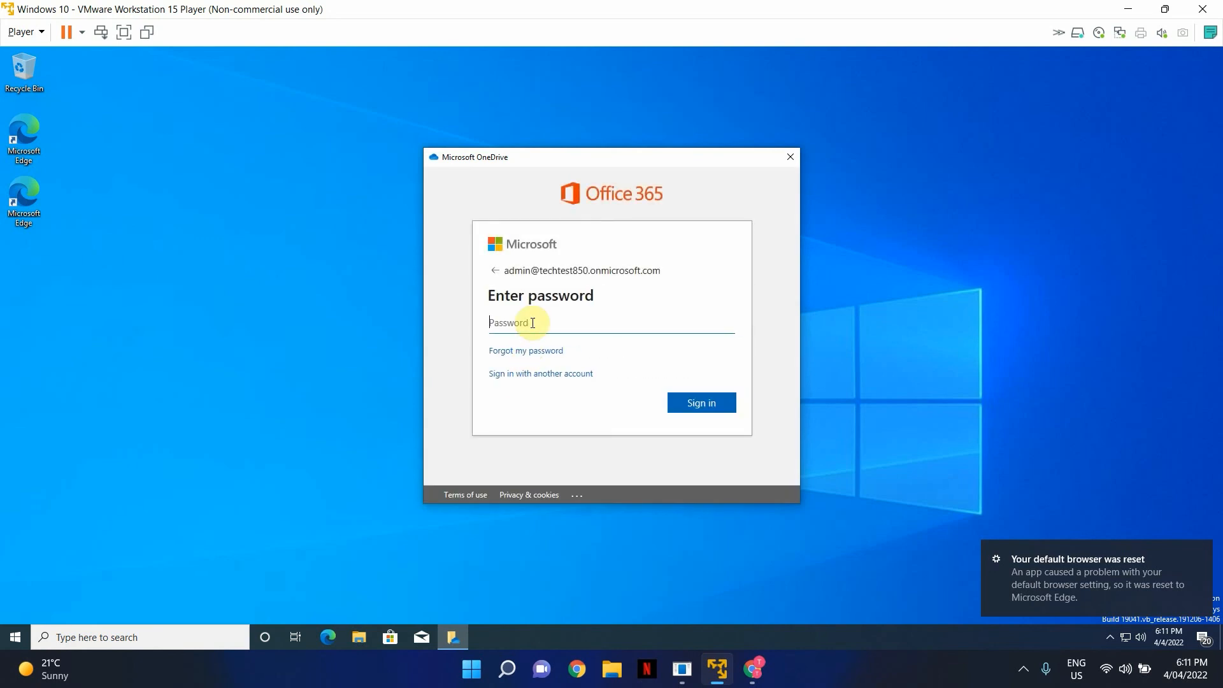
{"action": "type", "text": "******"}
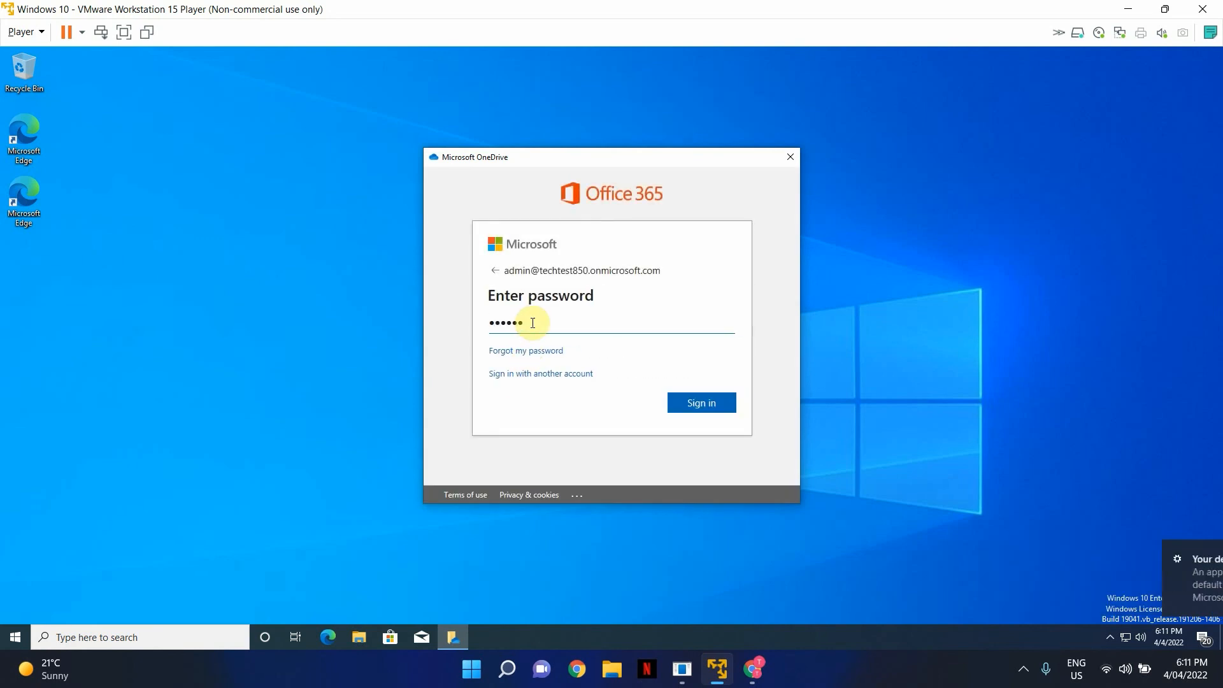
{"action": "type", "text": "***"}
{"action": "key", "text": "BackSpace"}
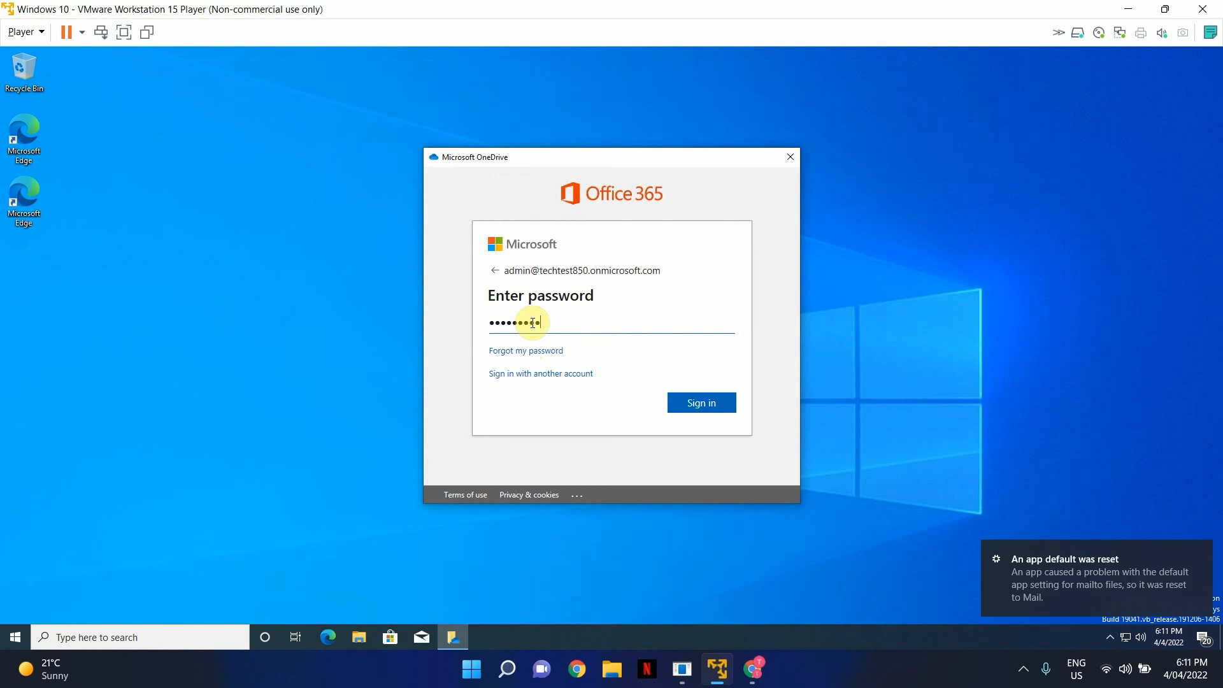
{"action": "key", "text": "Return"}
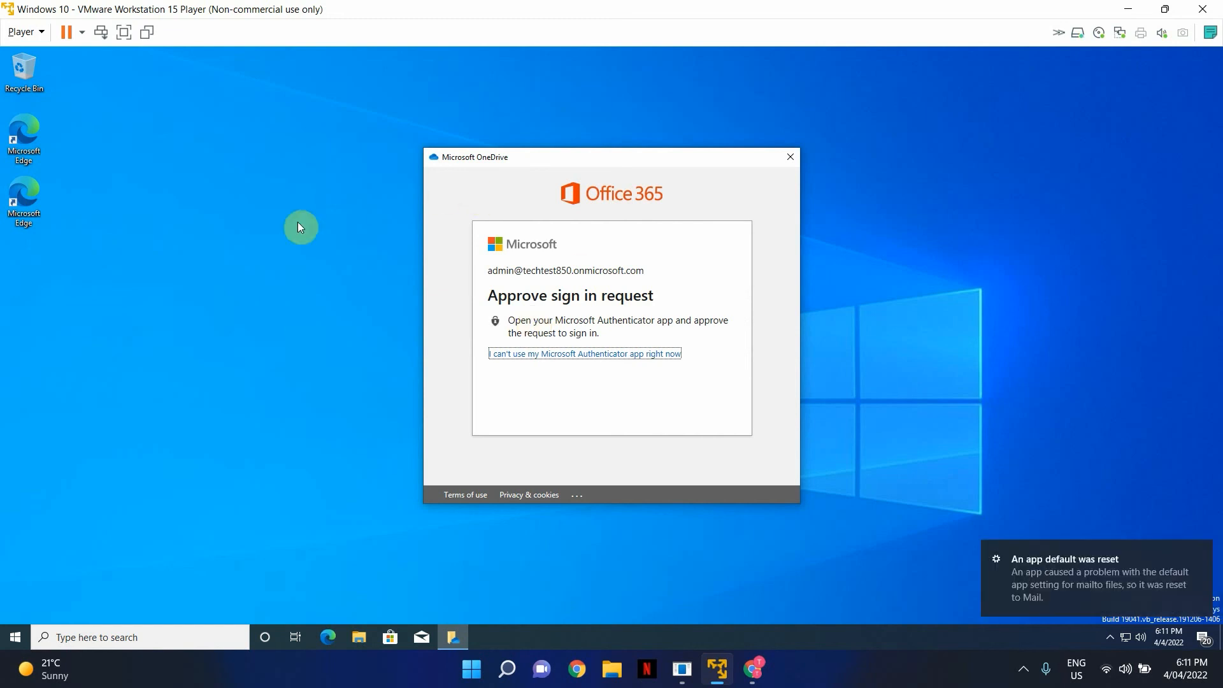
{"action": "double_click", "coordinate": [39, 132]}
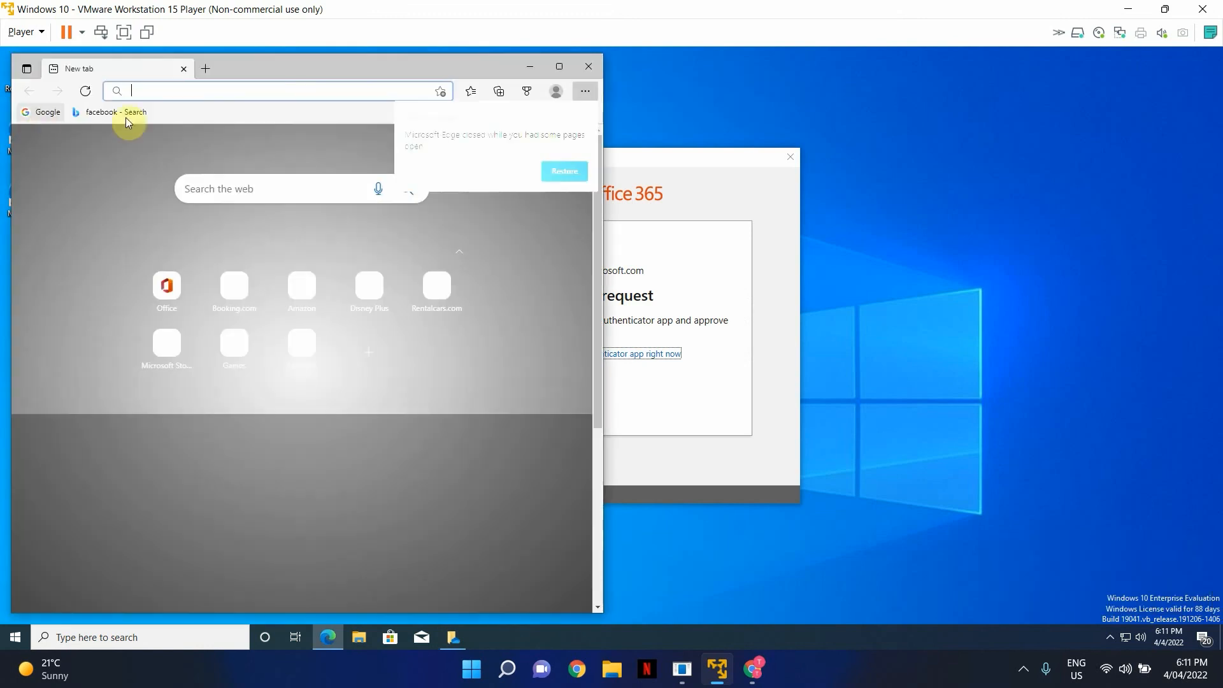
{"action": "left_click", "coordinate": [559, 66]}
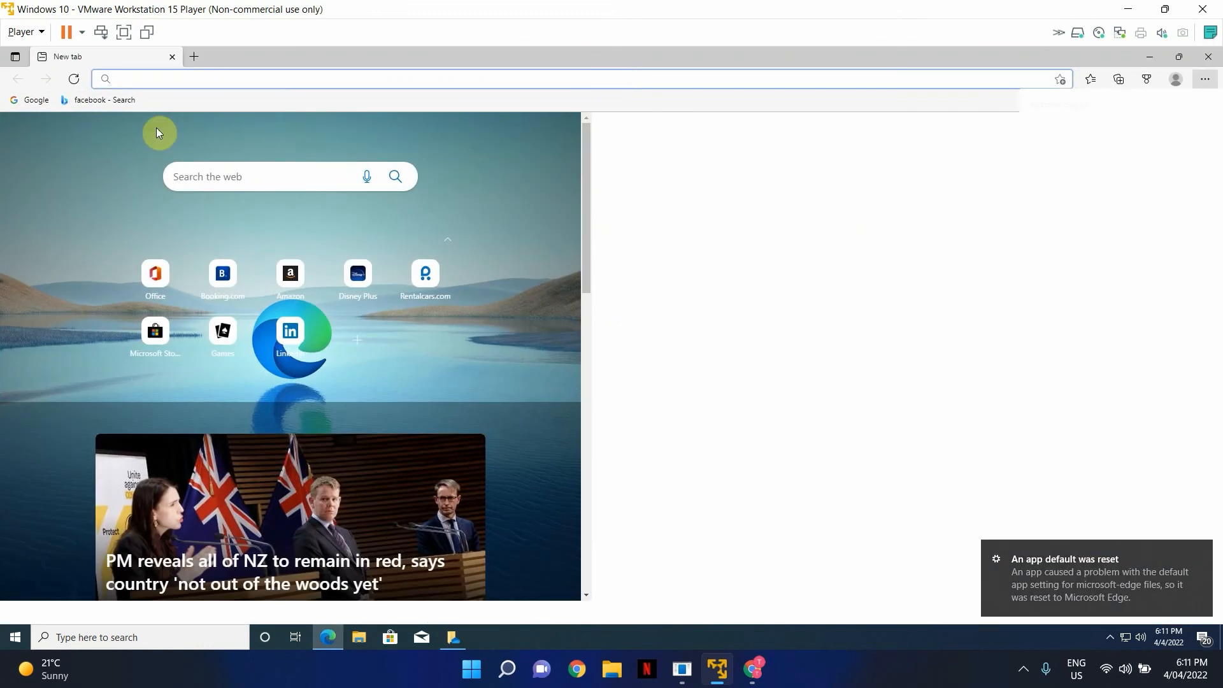